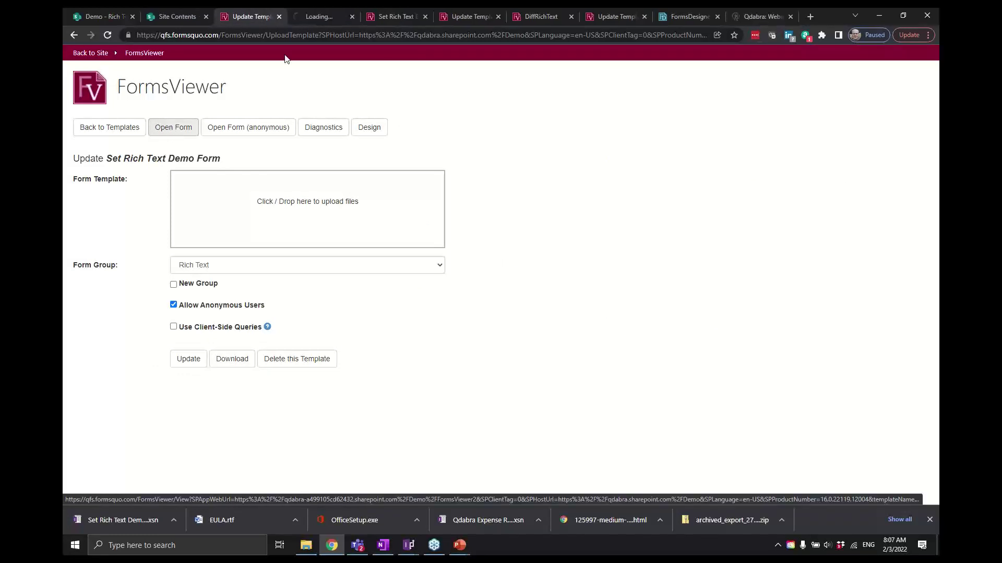
Step: Open the loaded Set Rich Text Demo Form and set its rich text field from the first REST query entry
{"action": "left_click", "coordinate": [425, 16]}
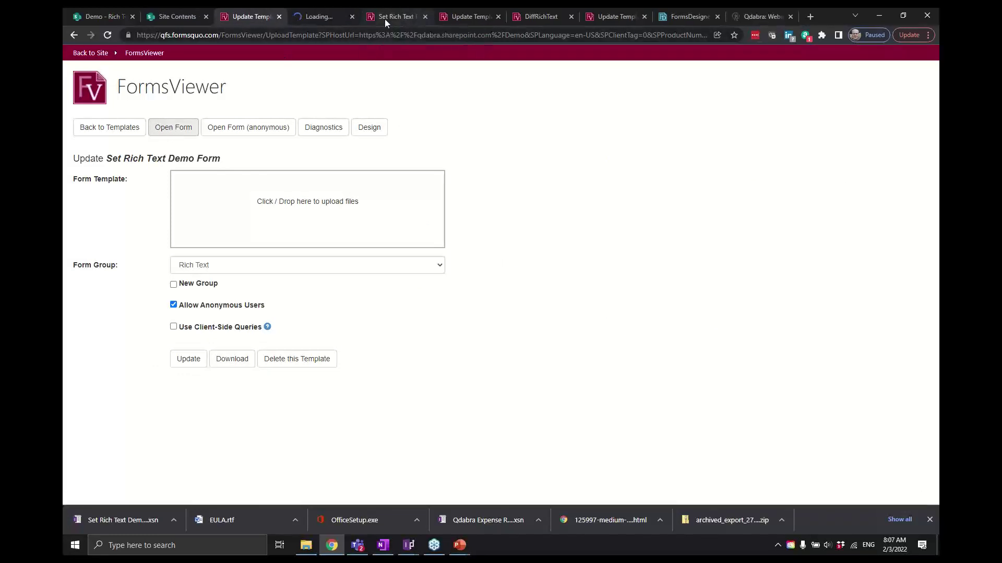
{"action": "left_click", "coordinate": [318, 16]}
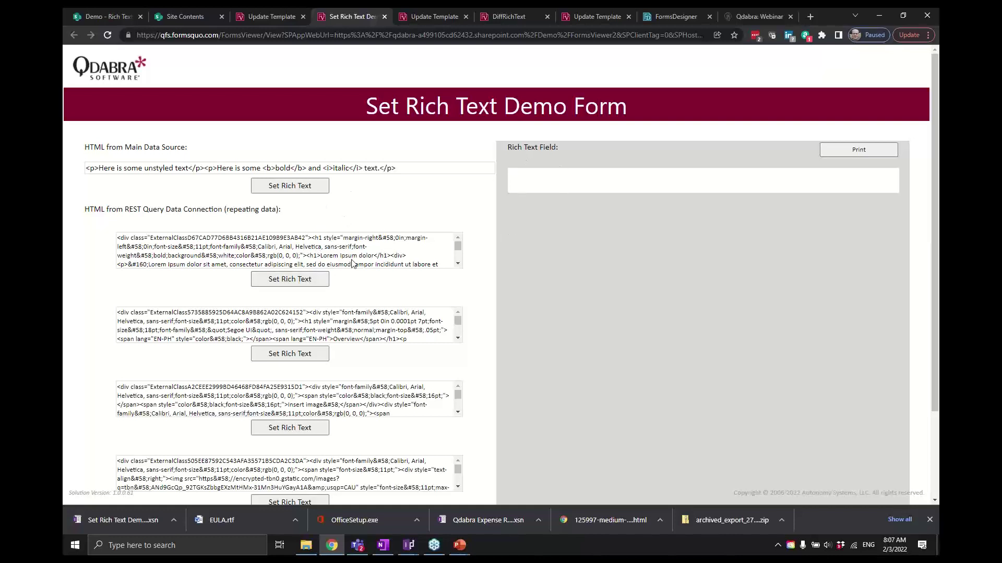
{"action": "left_click", "coordinate": [304, 281]}
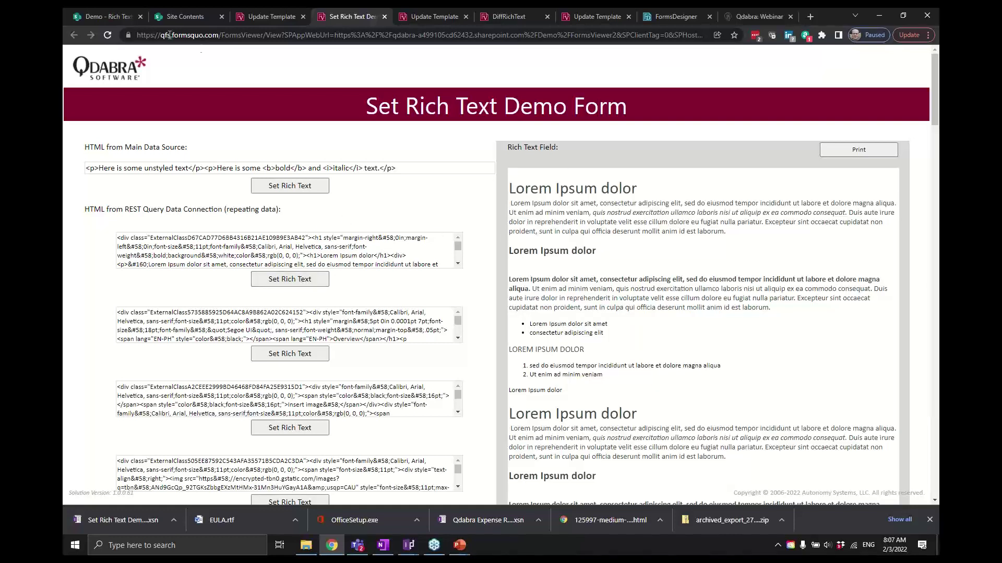
Step: Check the source Rich Text list in SharePoint and set the form's rich text field from the second REST query entry
{"action": "left_click", "coordinate": [112, 20]}
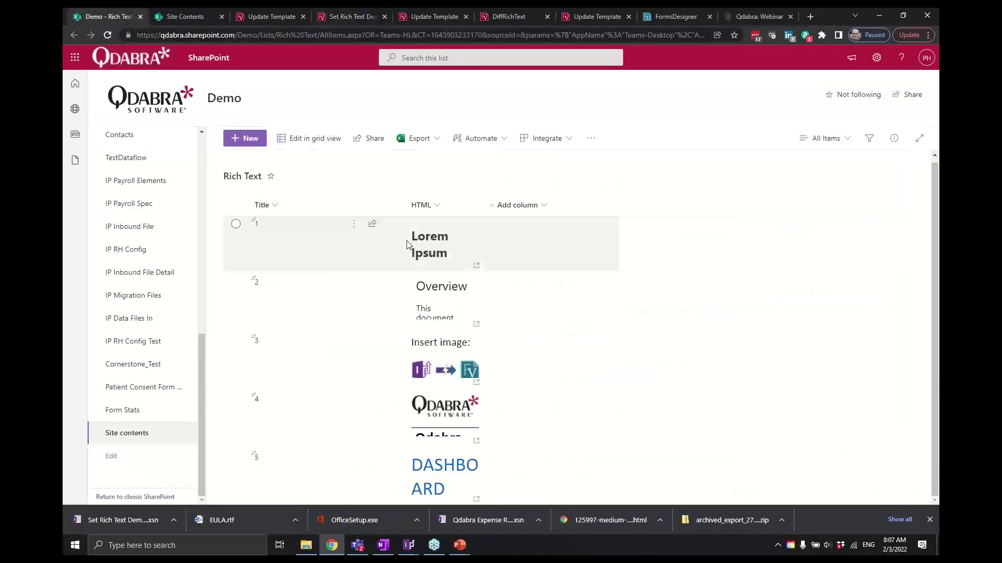
{"action": "left_click", "coordinate": [328, 20]}
{"action": "left_click", "coordinate": [316, 355]}
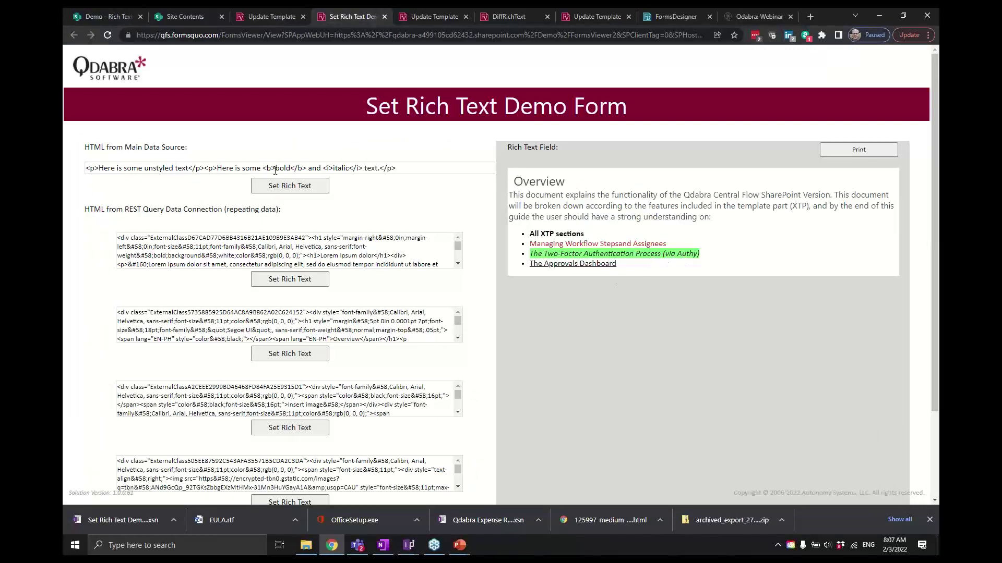
Step: Set the rich text field from the main data source HTML and highlight the bold tag in that HTML
{"action": "left_click_drag", "start_coordinate": [397, 168], "coordinate": [67, 171]}
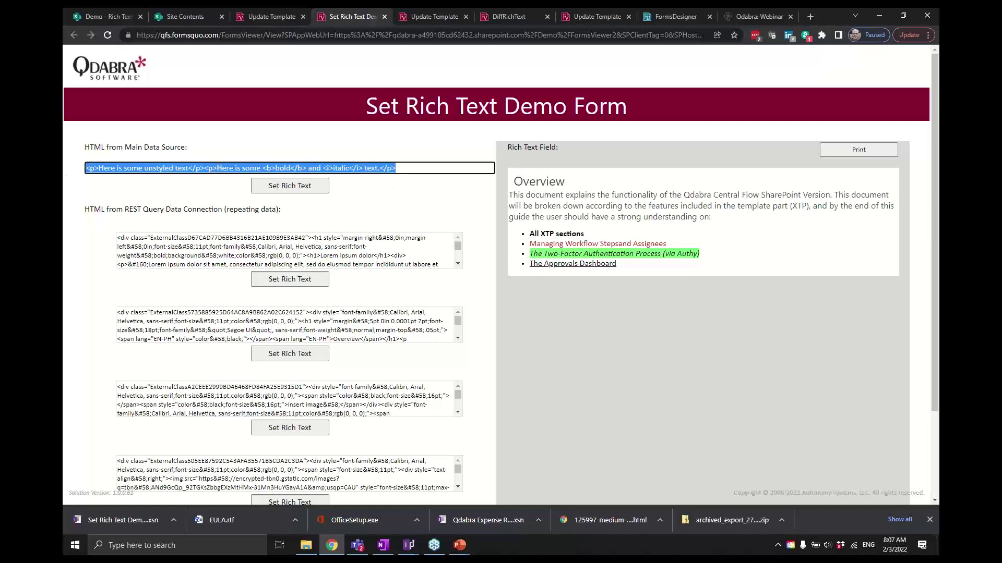
{"action": "left_click", "coordinate": [319, 186]}
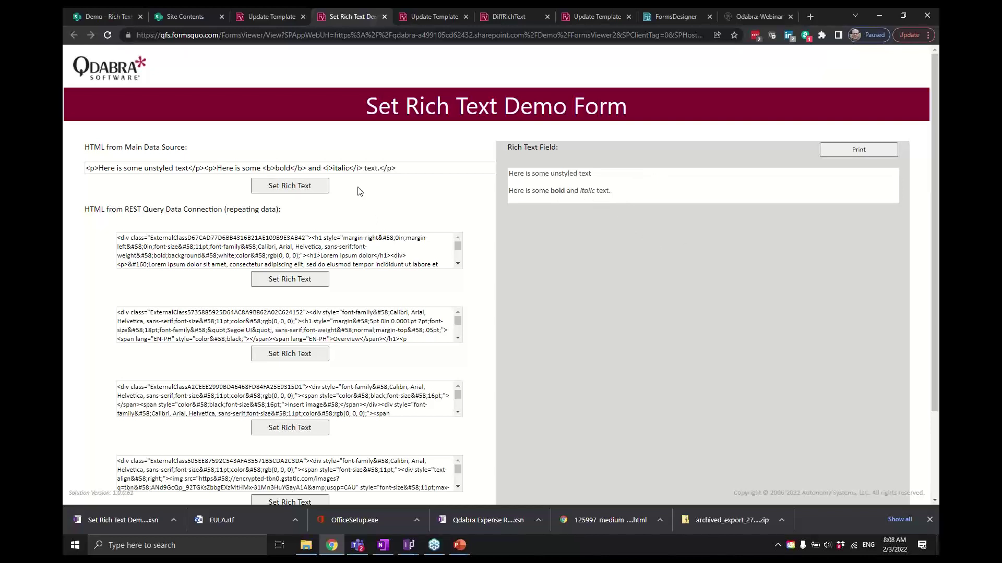
{"action": "triple_click", "coordinate": [402, 168]}
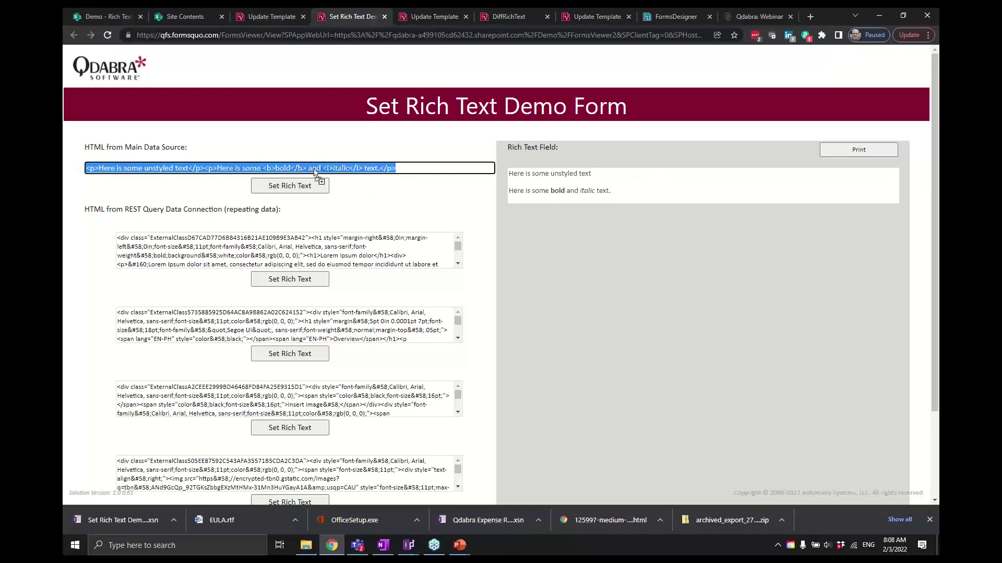
{"action": "left_click", "coordinate": [377, 166]}
{"action": "left_click_drag", "start_coordinate": [268, 168], "coordinate": [263, 174]}
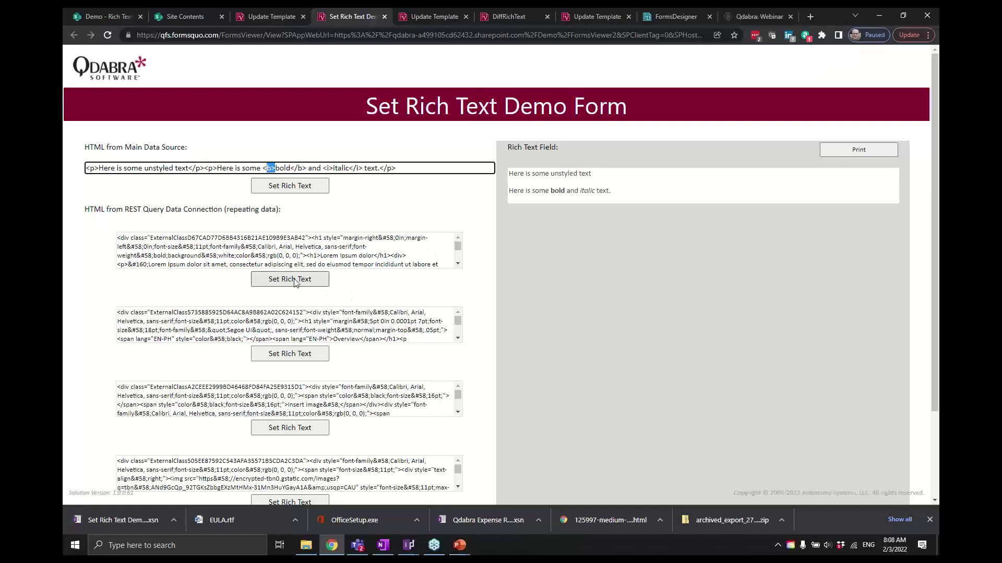
Step: Set the rich text field from the third, fourth and fifth REST query entries in turn
{"action": "left_click", "coordinate": [296, 432]}
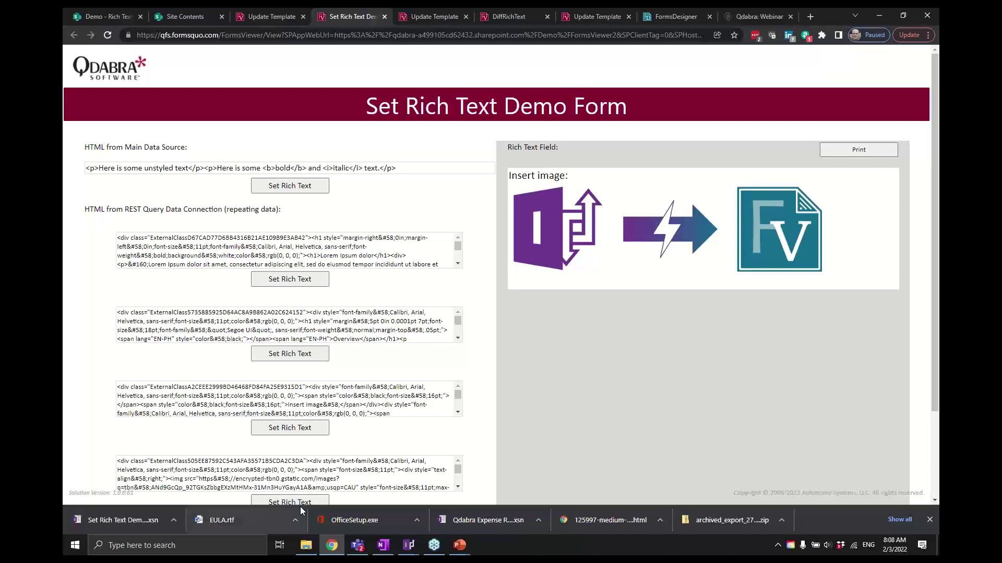
{"action": "scroll", "coordinate": [402, 485], "scroll_direction": "down", "scroll_amount": 1}
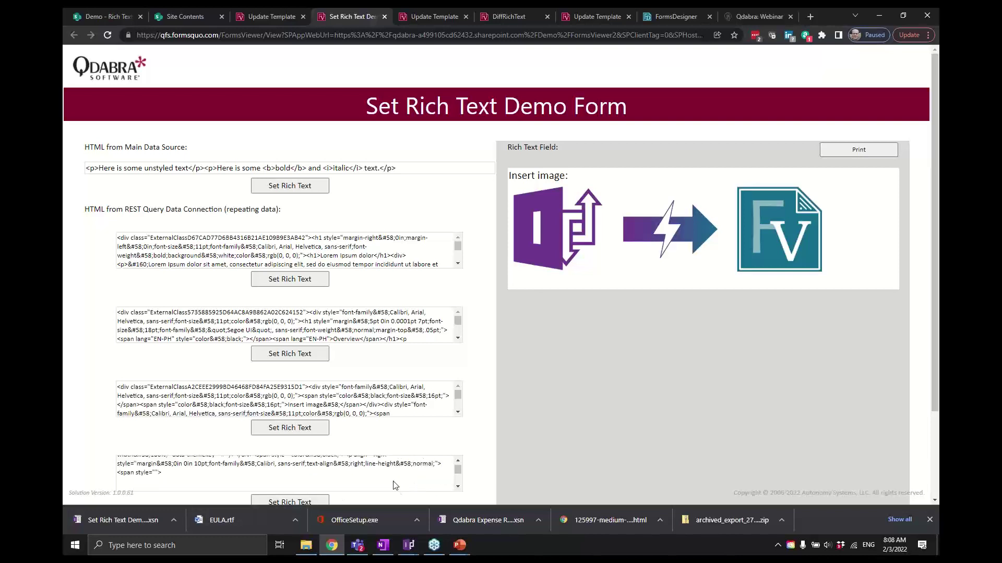
{"action": "scroll", "coordinate": [936, 405], "scroll_direction": "down", "scroll_amount": 1}
{"action": "left_click", "coordinate": [307, 466]}
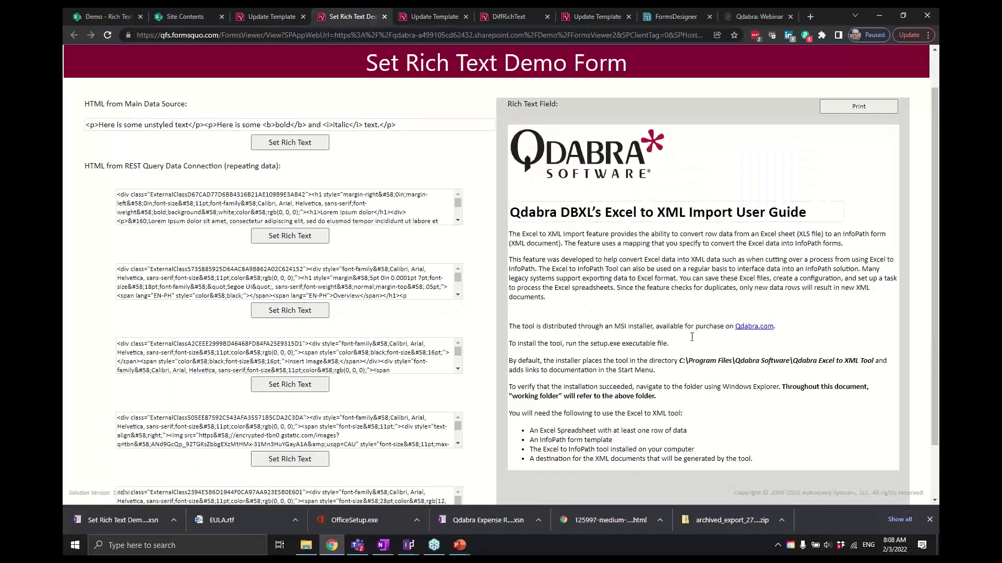
{"action": "scroll", "coordinate": [740, 267], "scroll_direction": "down", "scroll_amount": 1}
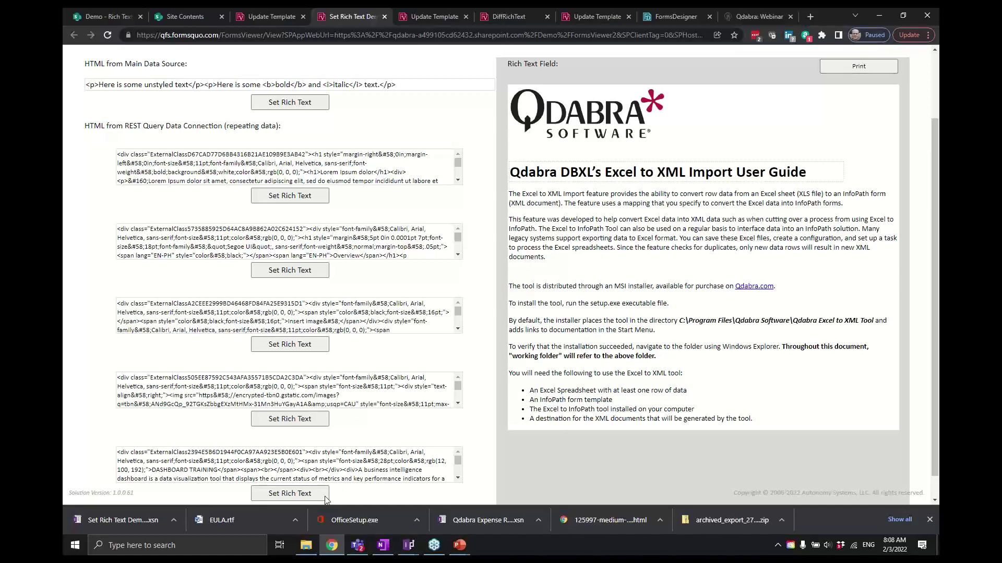
{"action": "left_click_drag", "start_coordinate": [937, 450], "coordinate": [937, 474]}
{"action": "left_click", "coordinate": [273, 473]}
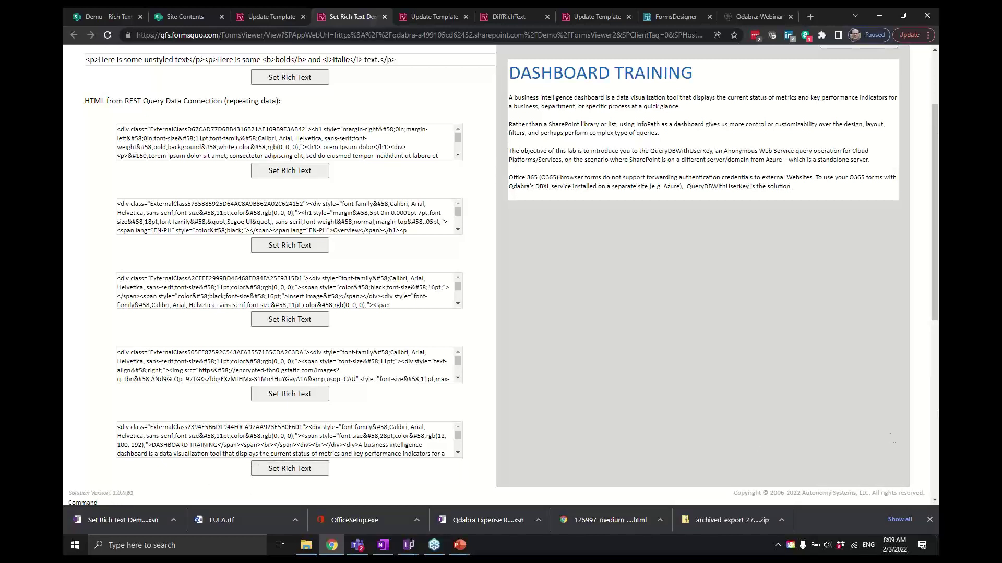
Step: Examine the first SetXml command in the command history below the form and return to the form's beginning
{"action": "left_click_drag", "start_coordinate": [936, 265], "coordinate": [936, 436]}
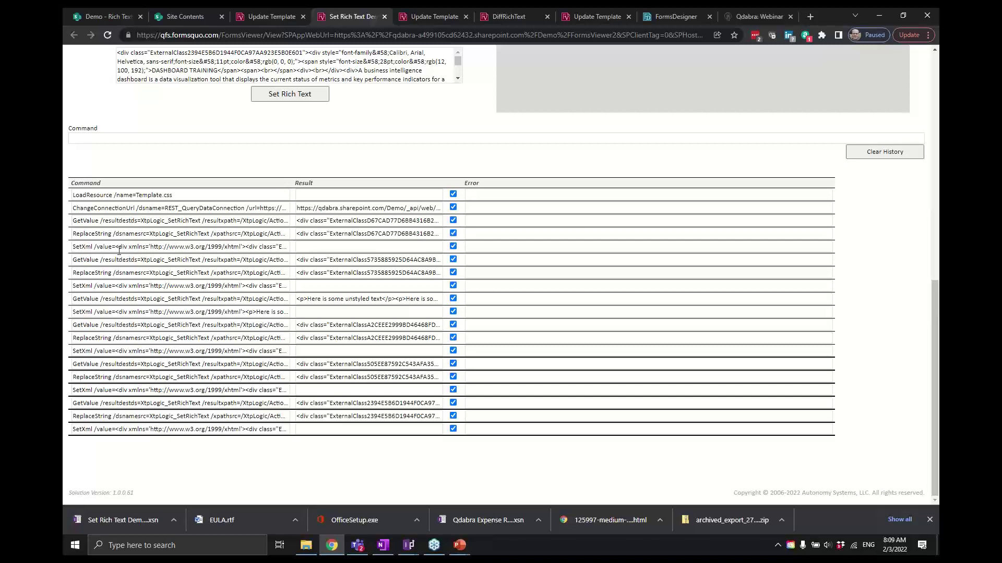
{"action": "left_click_drag", "start_coordinate": [78, 247], "coordinate": [239, 255]}
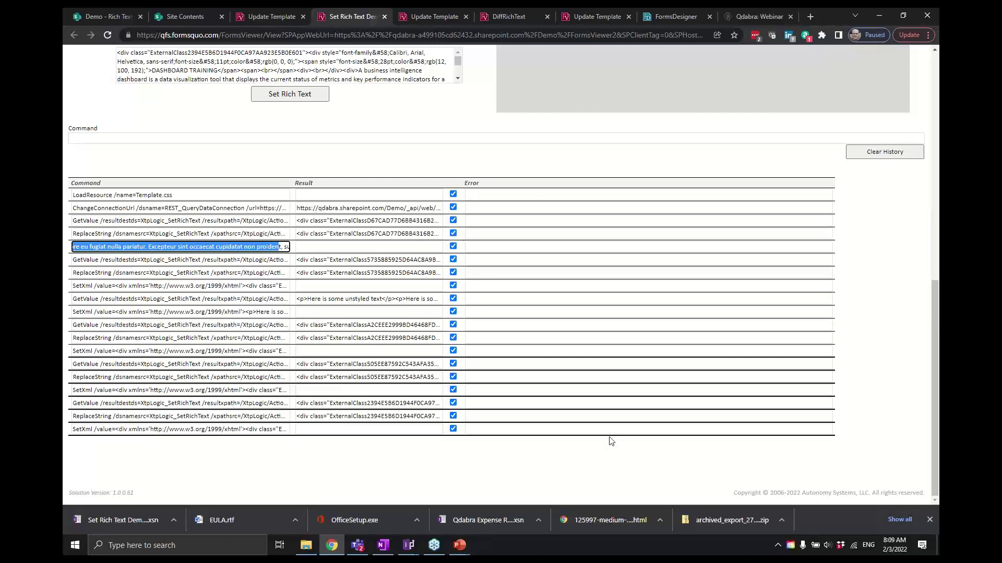
{"action": "scroll", "coordinate": [582, 452], "scroll_direction": "up", "scroll_amount": 9}
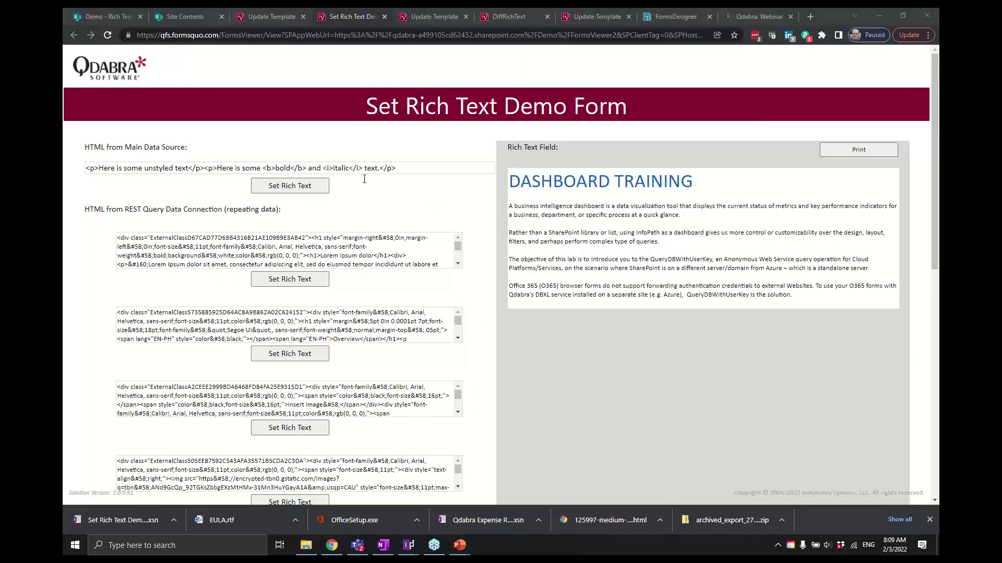
Step: Cycle the rich text field through the third and fourth REST entries, the main data source HTML and the first REST entry
{"action": "left_click", "coordinate": [415, 169]}
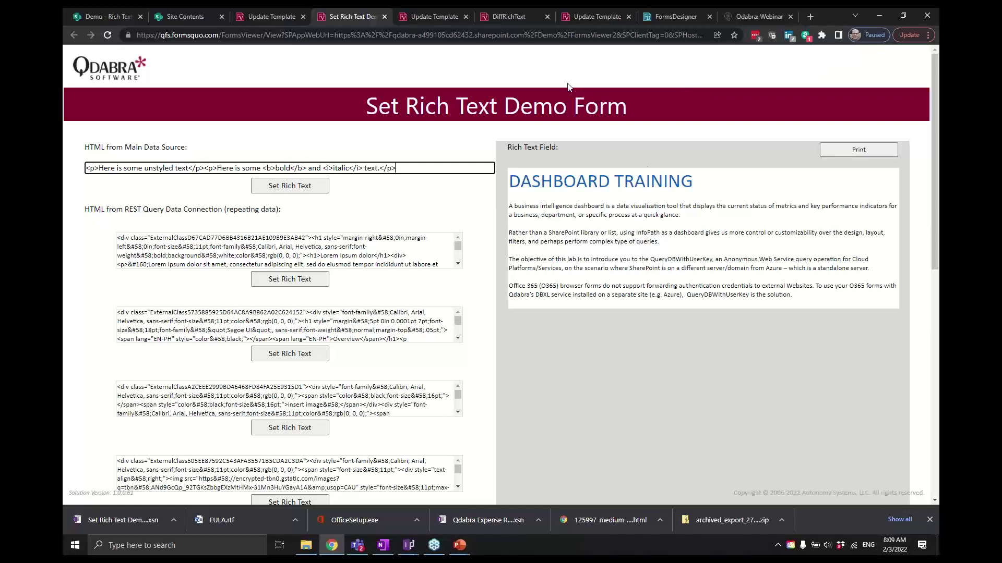
{"action": "key", "text": "alt+Tab"}
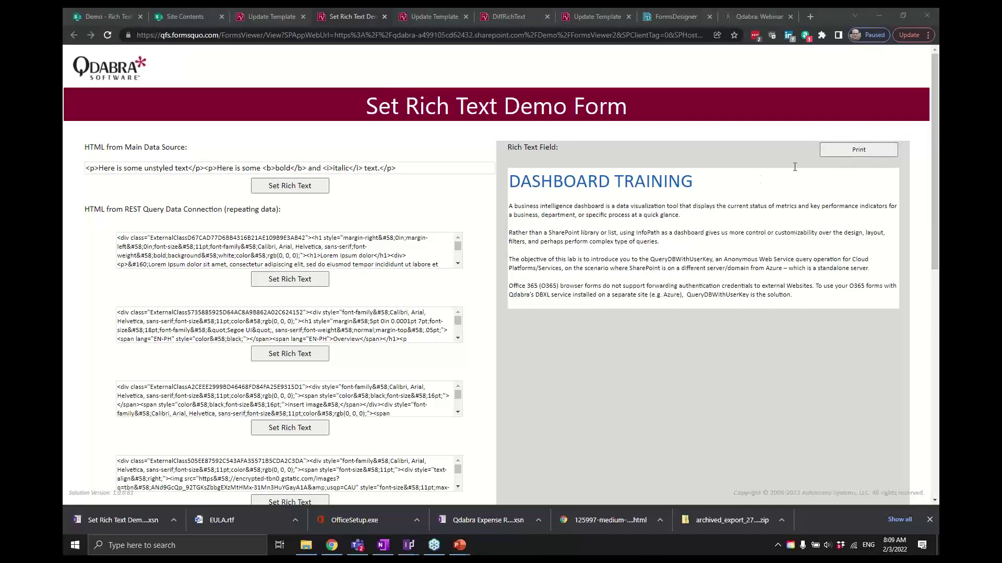
{"action": "left_click", "coordinate": [320, 430]}
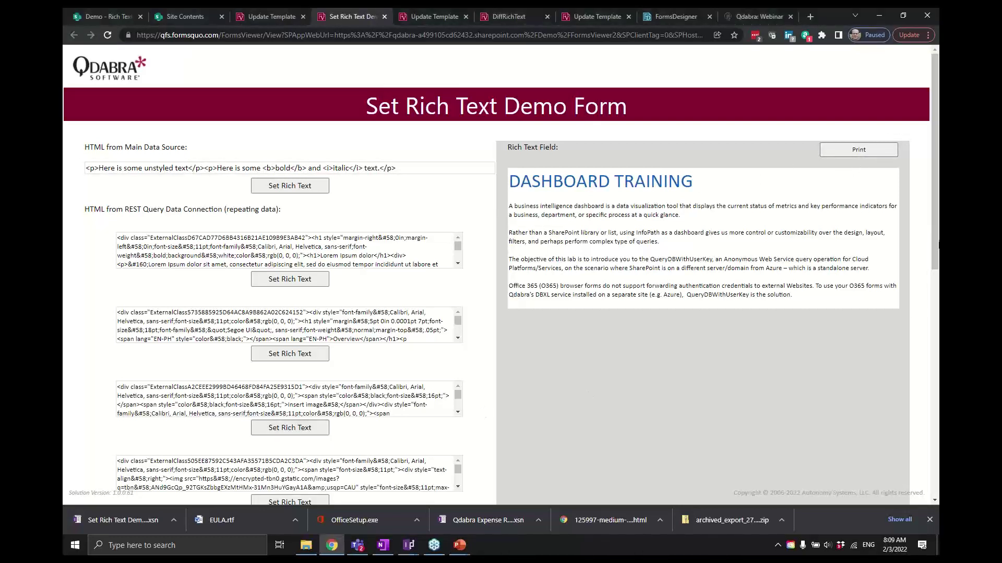
{"action": "left_click_drag", "start_coordinate": [935, 235], "coordinate": [933, 327]}
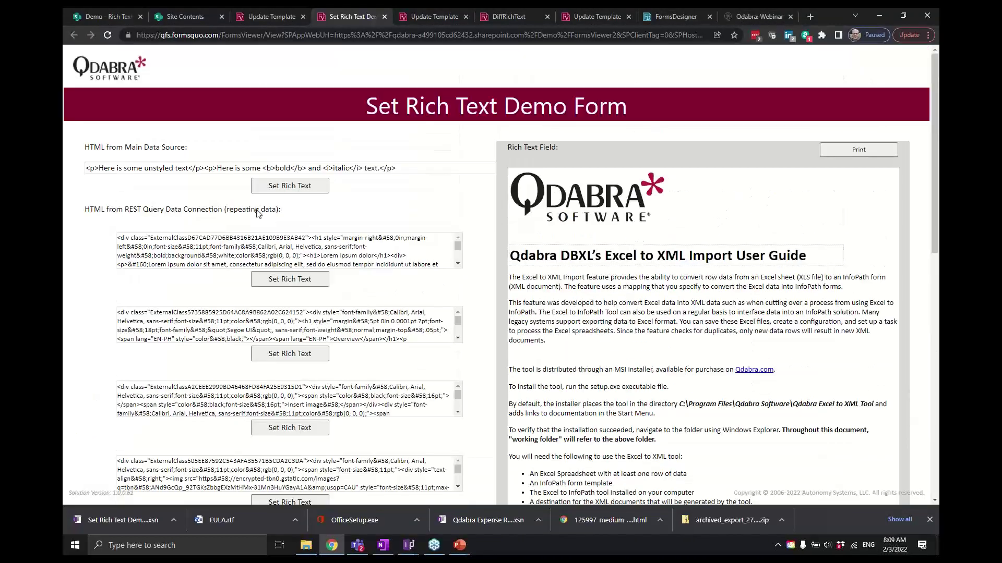
{"action": "left_click", "coordinate": [283, 189]}
{"action": "left_click", "coordinate": [297, 280]}
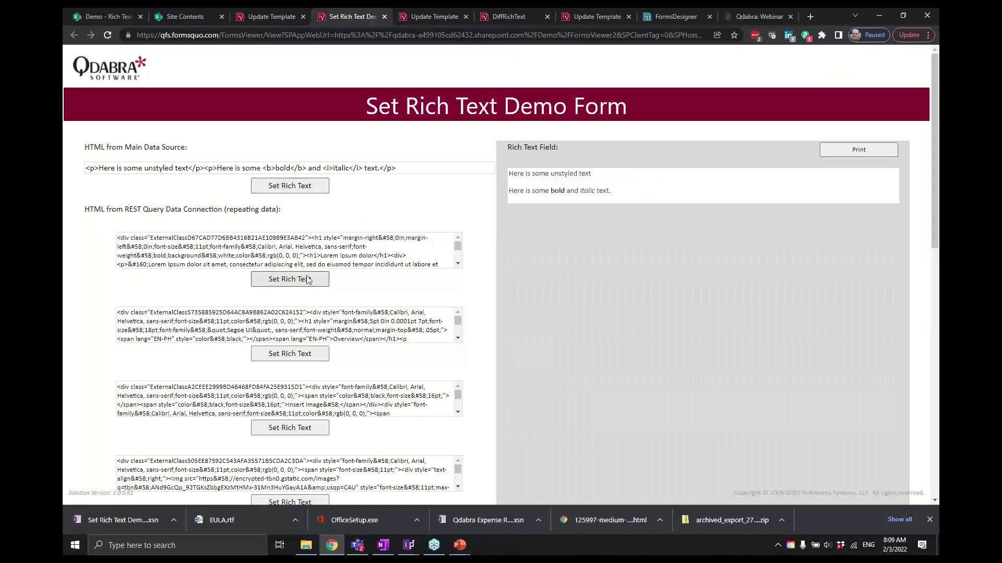
Step: Print the rich text field to a PDF and look through the pages of the generated document
{"action": "left_click", "coordinate": [866, 151]}
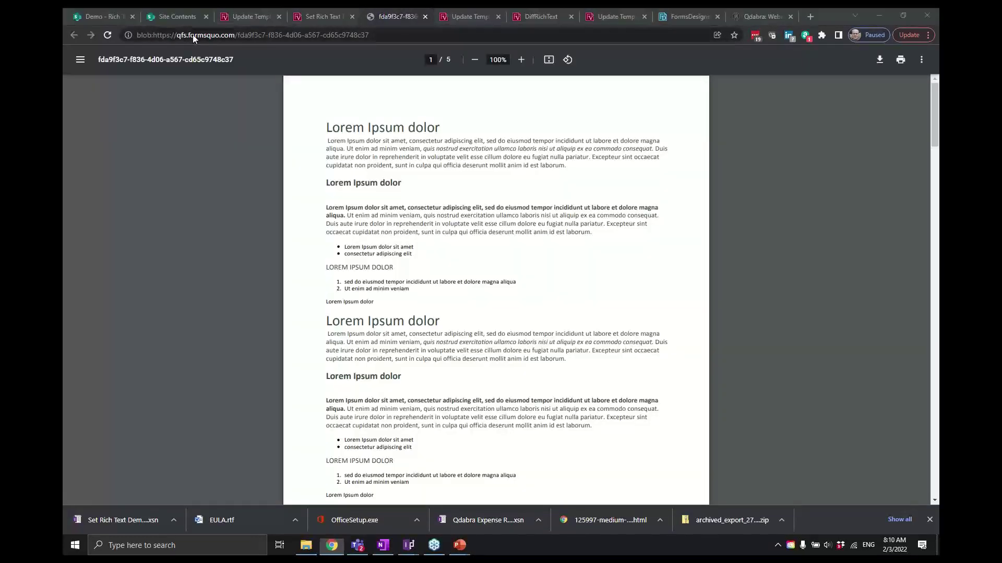
{"action": "scroll", "coordinate": [385, 221], "scroll_direction": "down", "scroll_amount": 3}
{"action": "scroll", "coordinate": [385, 221], "scroll_direction": "down", "scroll_amount": 20}
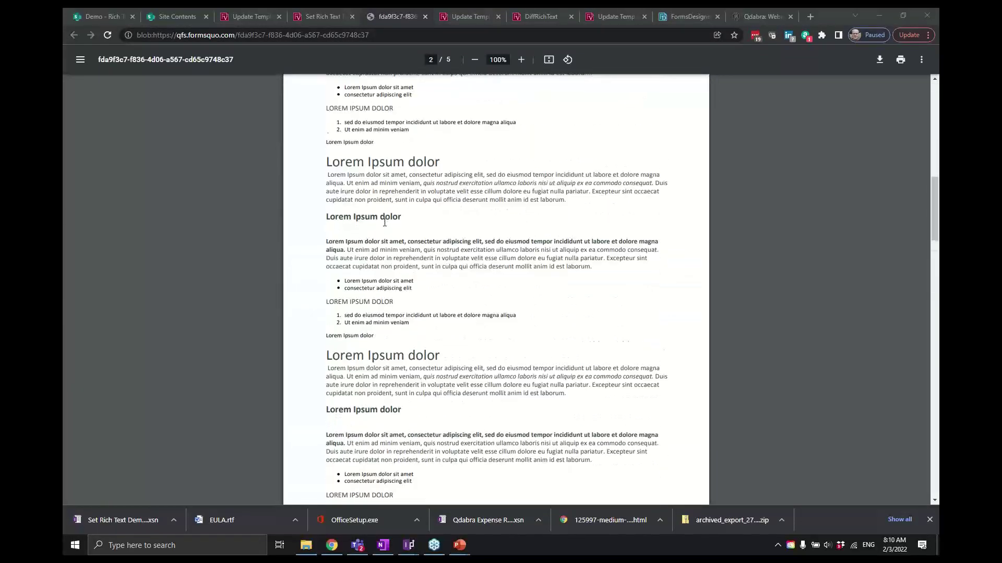
{"action": "scroll", "coordinate": [384, 221], "scroll_direction": "down", "scroll_amount": 1}
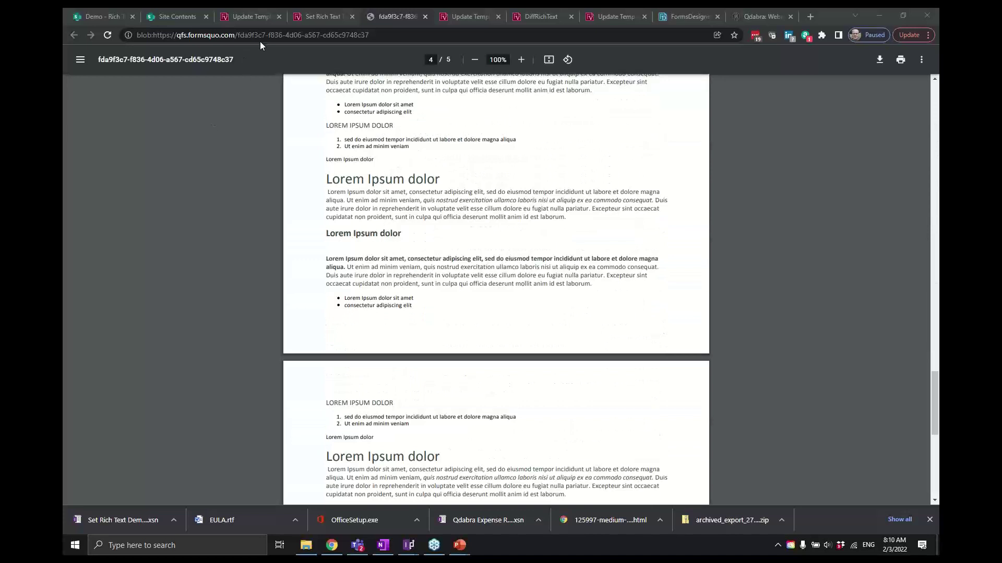
Step: Return to the demo form and examine the command history, highlighting the RenderForm command that outputs the Print view as a PDF
{"action": "left_click", "coordinate": [306, 19]}
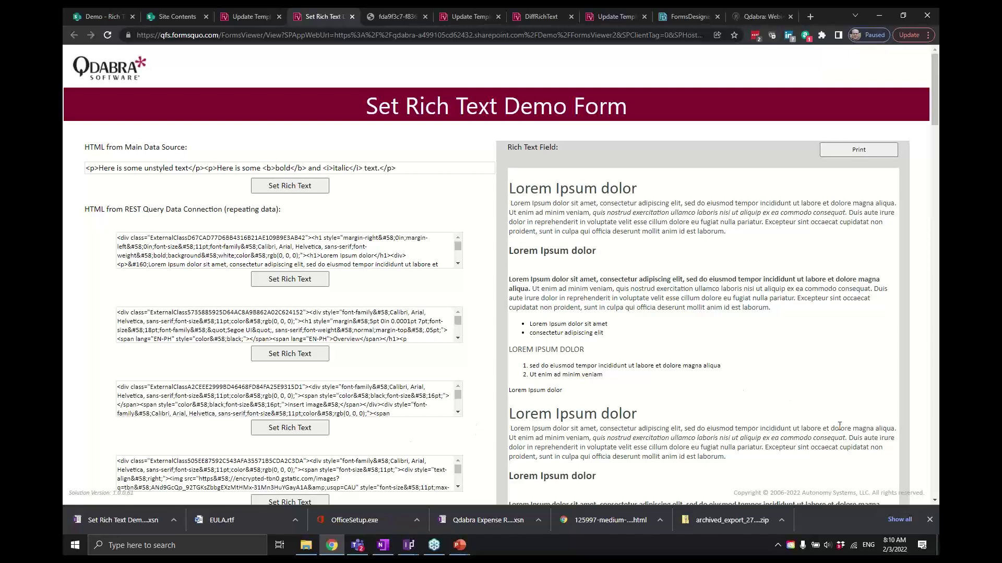
{"action": "left_click_drag", "start_coordinate": [937, 111], "coordinate": [937, 488]}
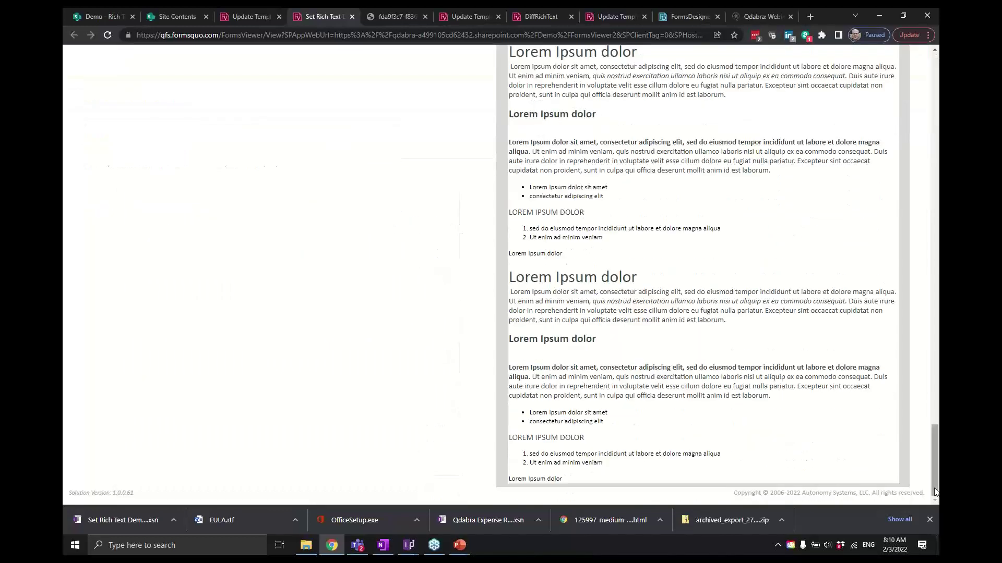
{"action": "scroll", "coordinate": [926, 482], "scroll_direction": "up", "scroll_amount": 15}
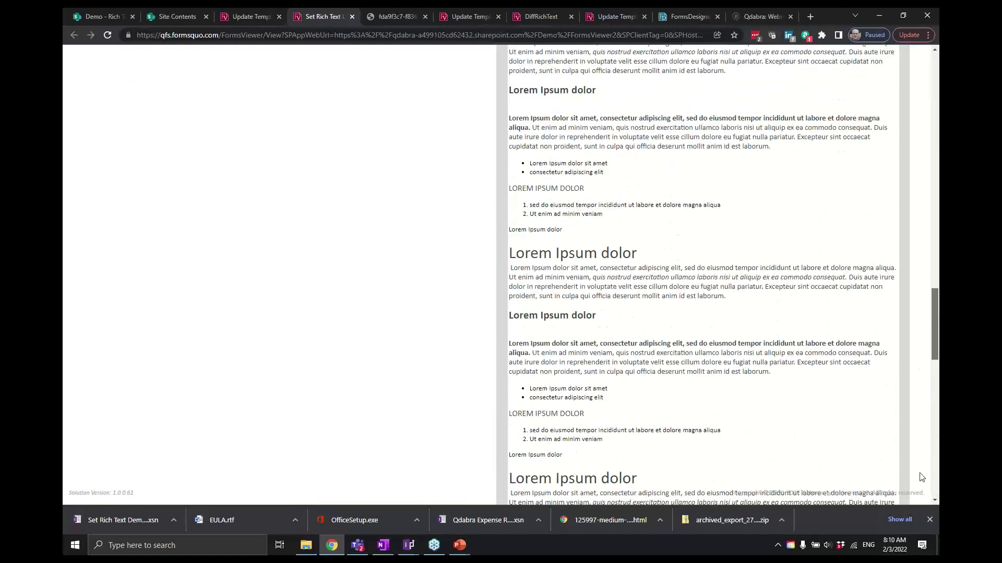
{"action": "left_click_drag", "start_coordinate": [921, 477], "coordinate": [922, 512]}
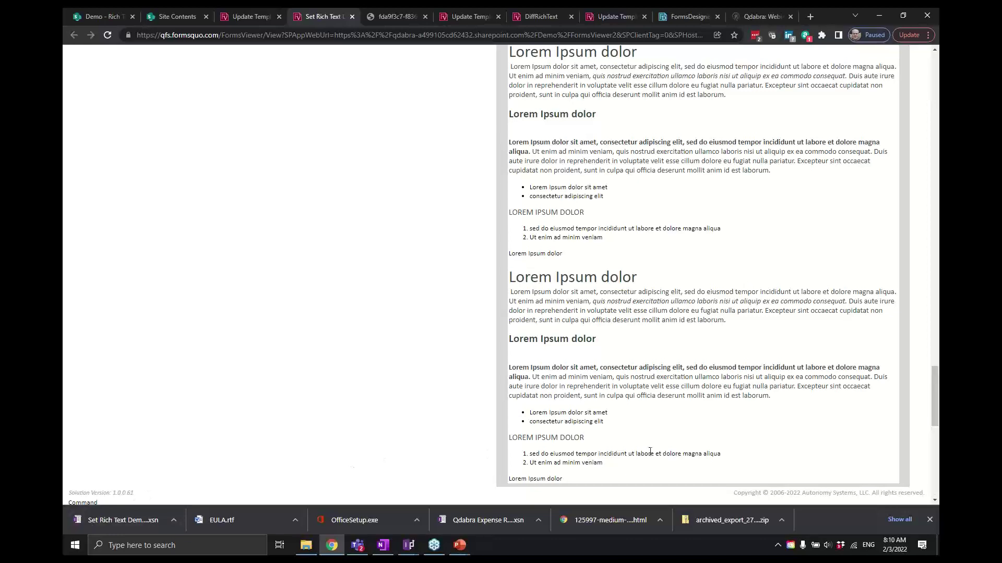
{"action": "left_click_drag", "start_coordinate": [937, 382], "coordinate": [937, 429]}
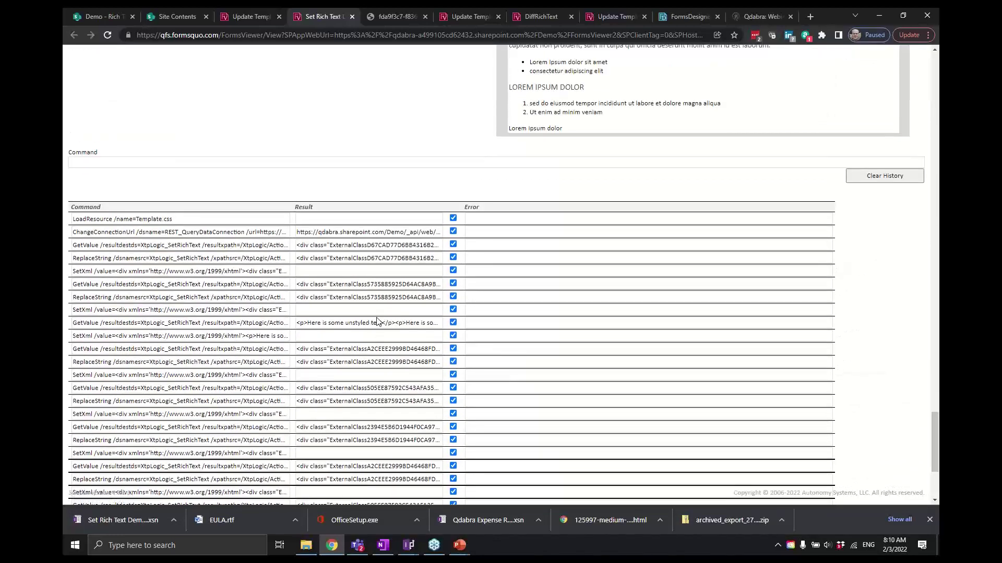
{"action": "scroll", "coordinate": [377, 320], "scroll_direction": "down", "scroll_amount": 2}
{"action": "scroll", "coordinate": [377, 321], "scroll_direction": "down", "scroll_amount": 2}
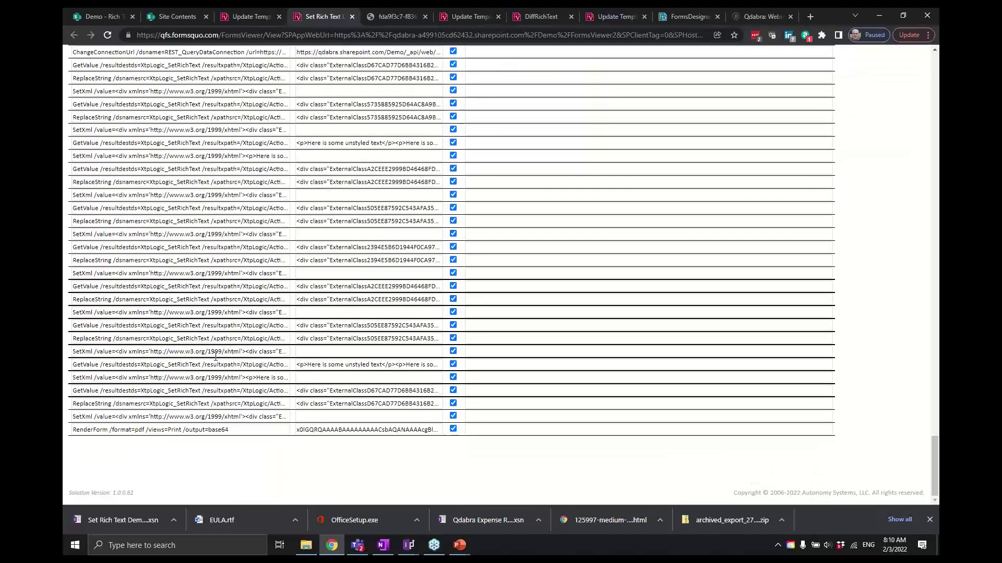
{"action": "left_click_drag", "start_coordinate": [219, 432], "coordinate": [65, 435]}
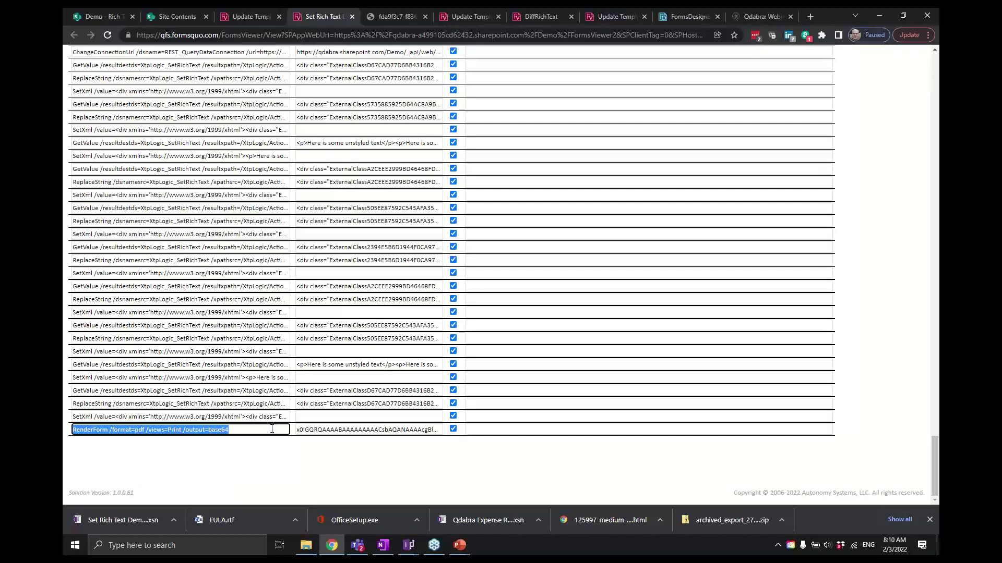
{"action": "left_click_drag", "start_coordinate": [935, 464], "coordinate": [935, 93]}
{"action": "scroll", "coordinate": [782, 101], "scroll_direction": "up", "scroll_amount": 2}
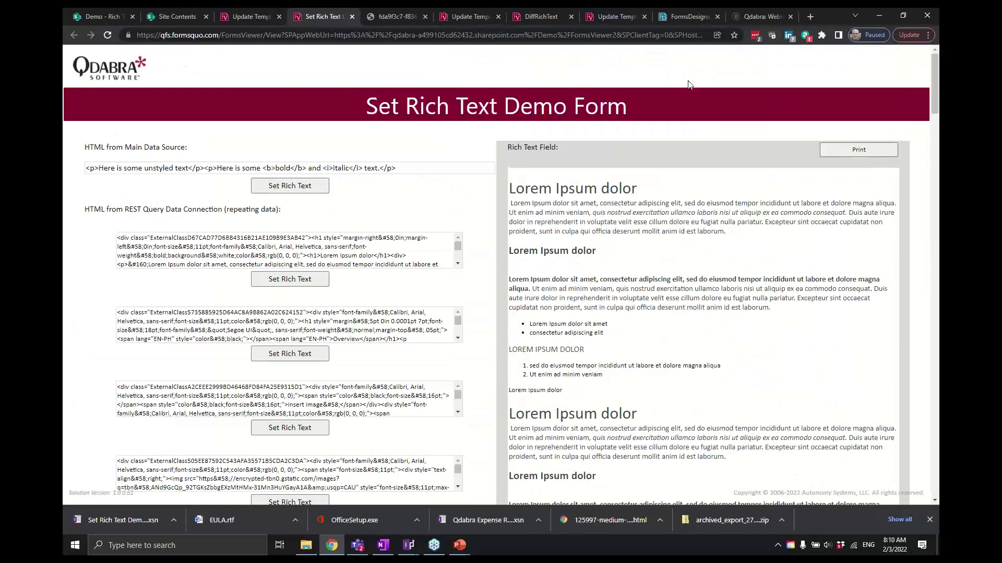
Step: Switch to the form in FormsDesigner and display its Print view
{"action": "left_click", "coordinate": [682, 18]}
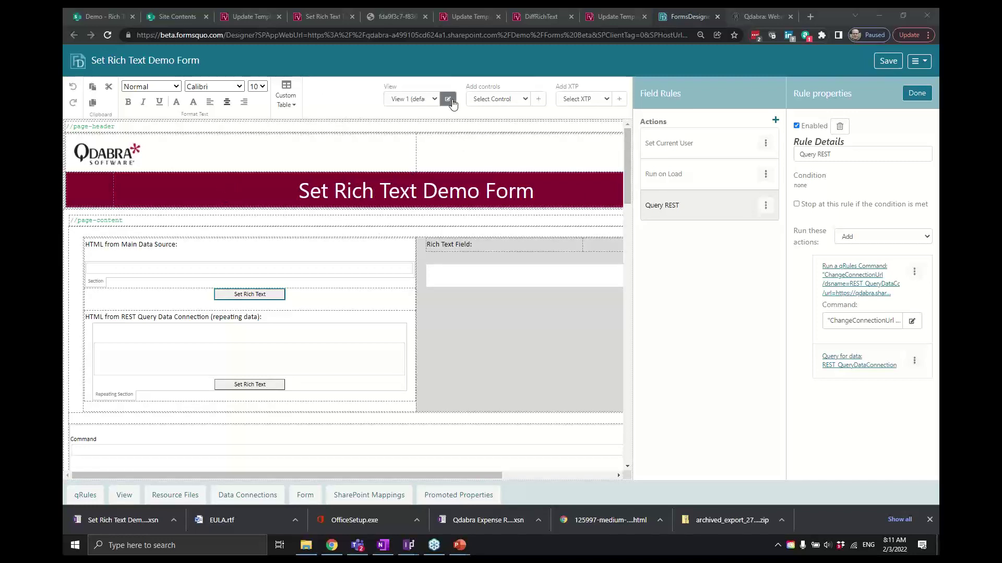
{"action": "left_click", "coordinate": [434, 99]}
{"action": "left_click", "coordinate": [421, 121]}
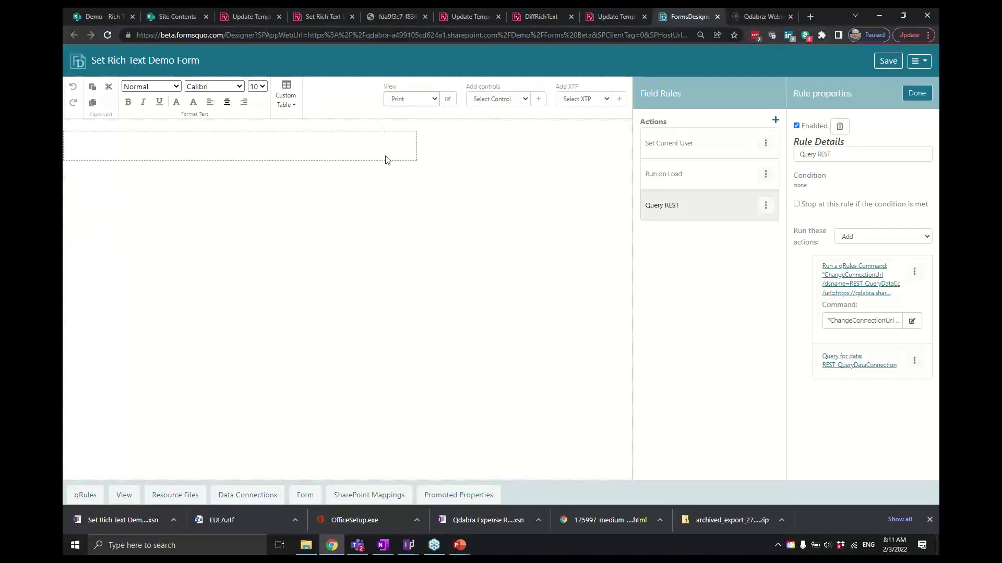
Step: Display View 1 and examine the rules of the Set Rich Text button under the main data source HTML
{"action": "left_click", "coordinate": [431, 100]}
{"action": "left_click", "coordinate": [417, 112]}
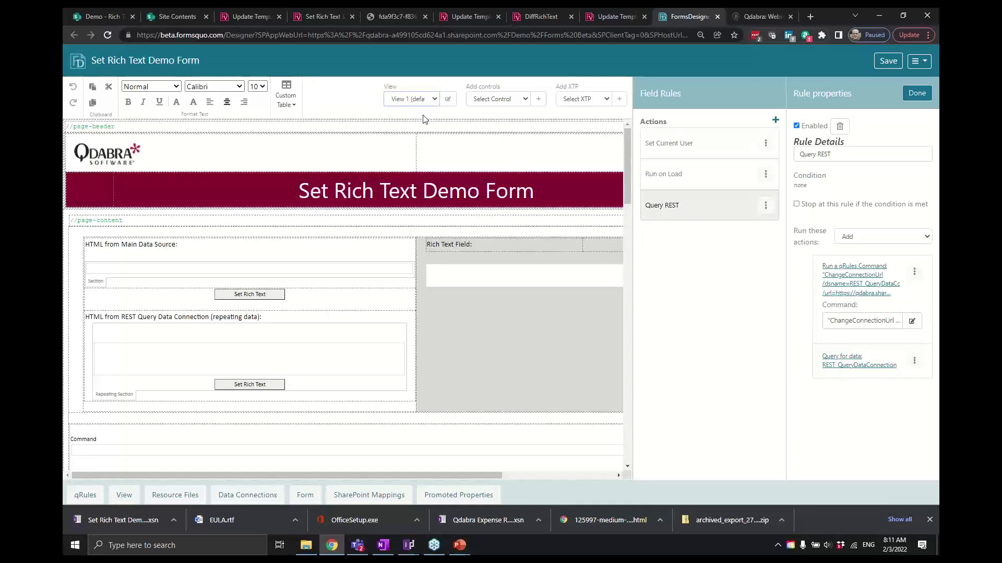
{"action": "left_click", "coordinate": [830, 65]}
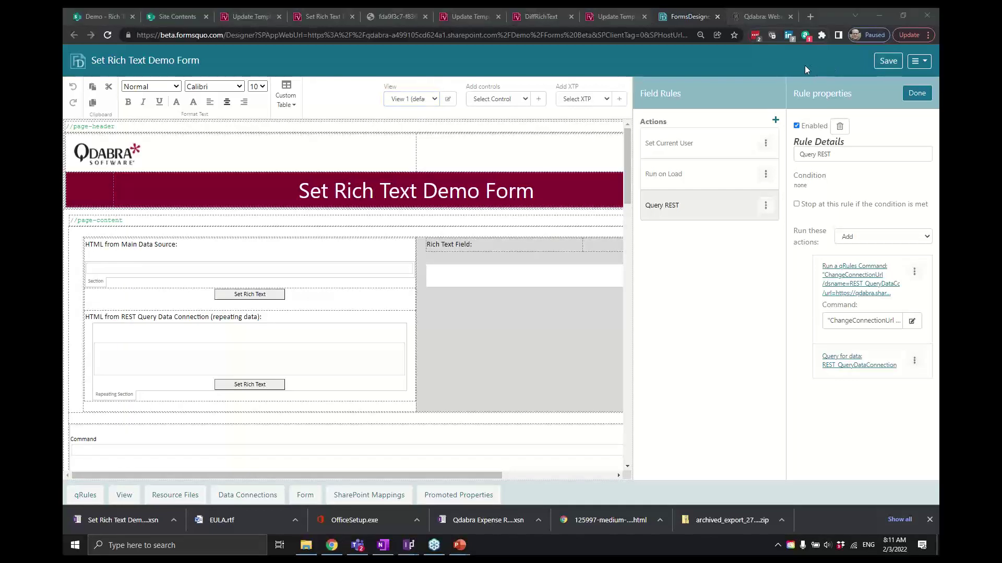
{"action": "left_click", "coordinate": [260, 298]}
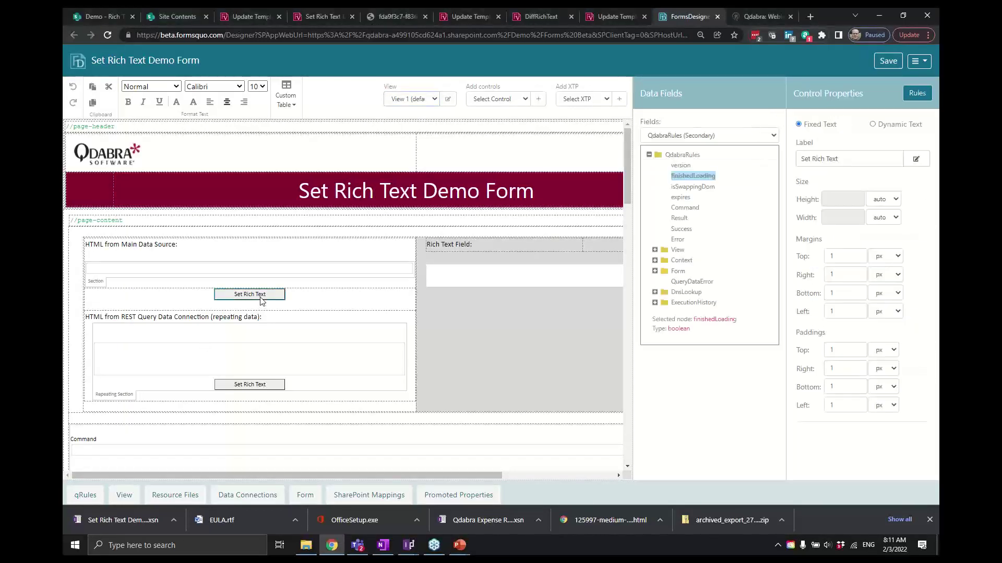
{"action": "left_click", "coordinate": [734, 62]}
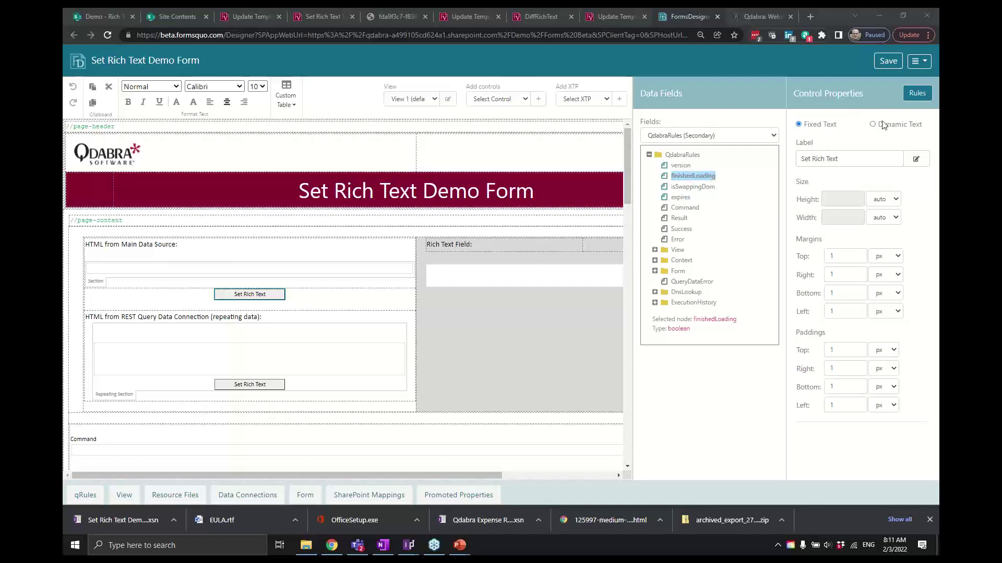
{"action": "left_click", "coordinate": [919, 96]}
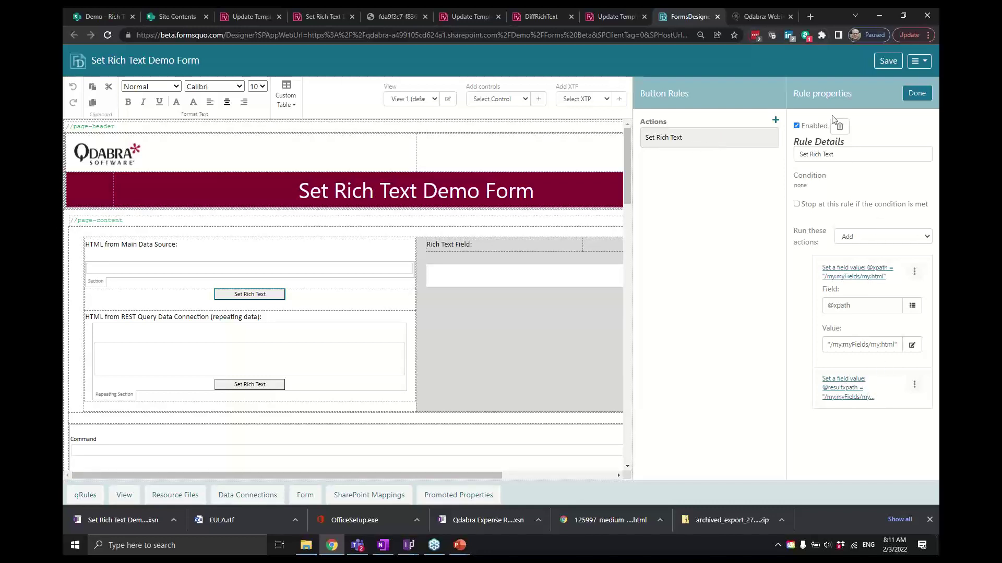
Step: Examine the Run on Load and Query REST rules on the finishedLoading field of the QdabraRules data source
{"action": "left_click", "coordinate": [917, 93]}
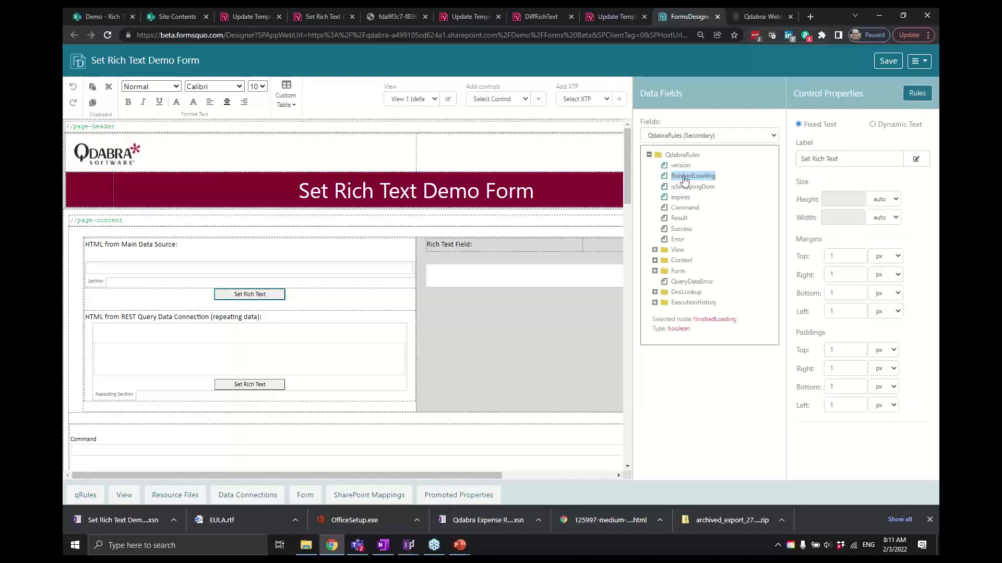
{"action": "left_click", "coordinate": [917, 93]}
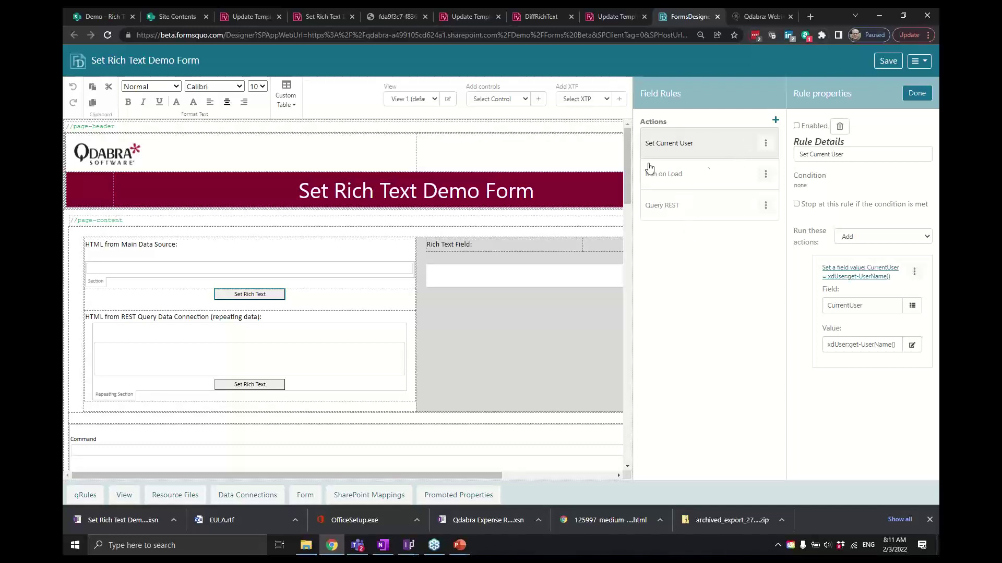
{"action": "left_click", "coordinate": [673, 178]}
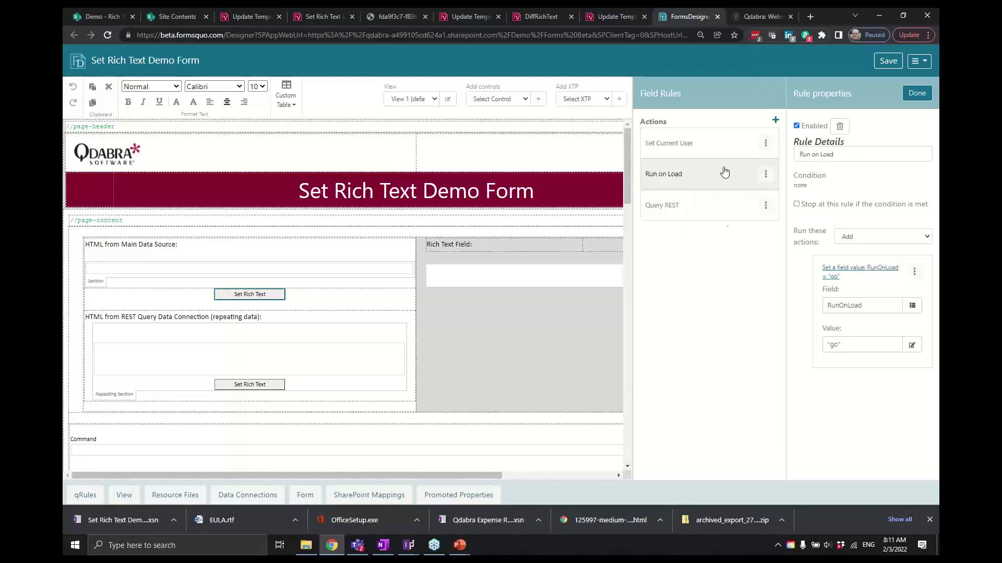
{"action": "left_click", "coordinate": [680, 218]}
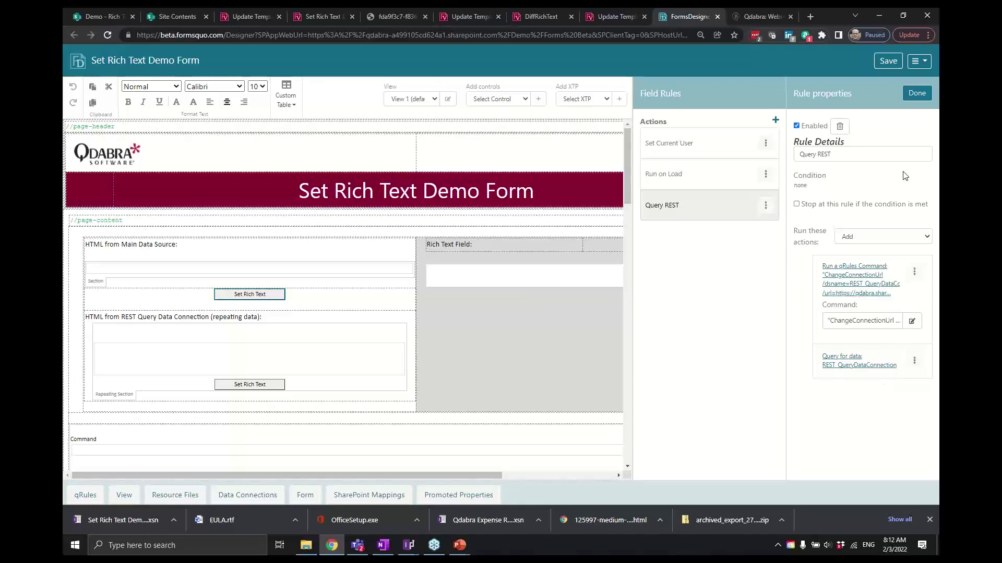
{"action": "left_click", "coordinate": [917, 94]}
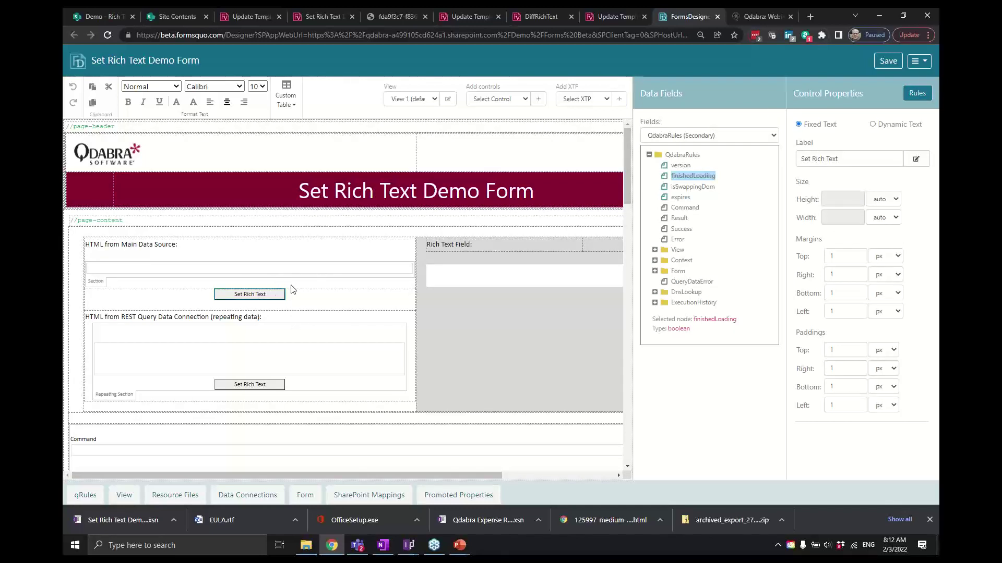
{"action": "left_click", "coordinate": [920, 95]}
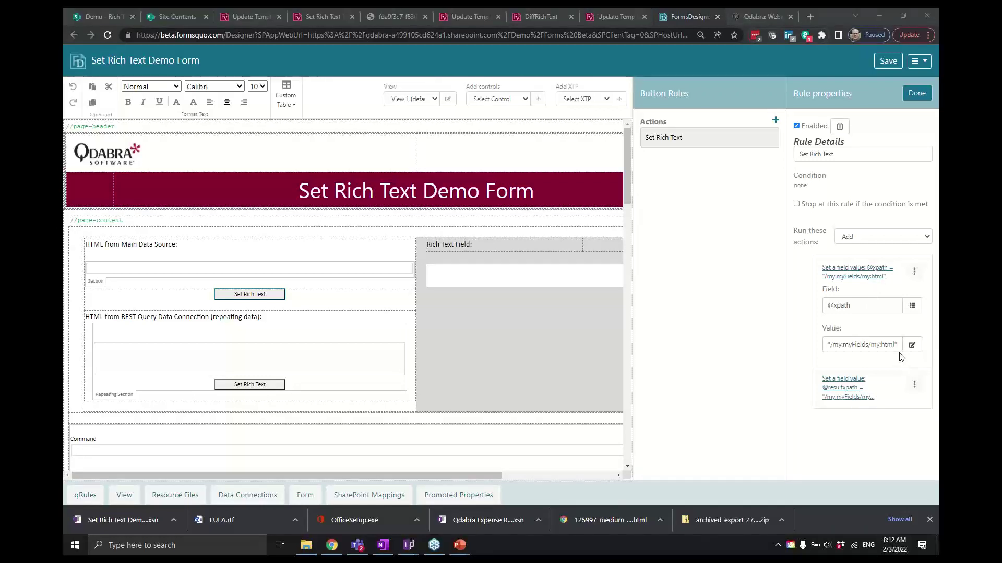
{"action": "left_click", "coordinate": [856, 394]}
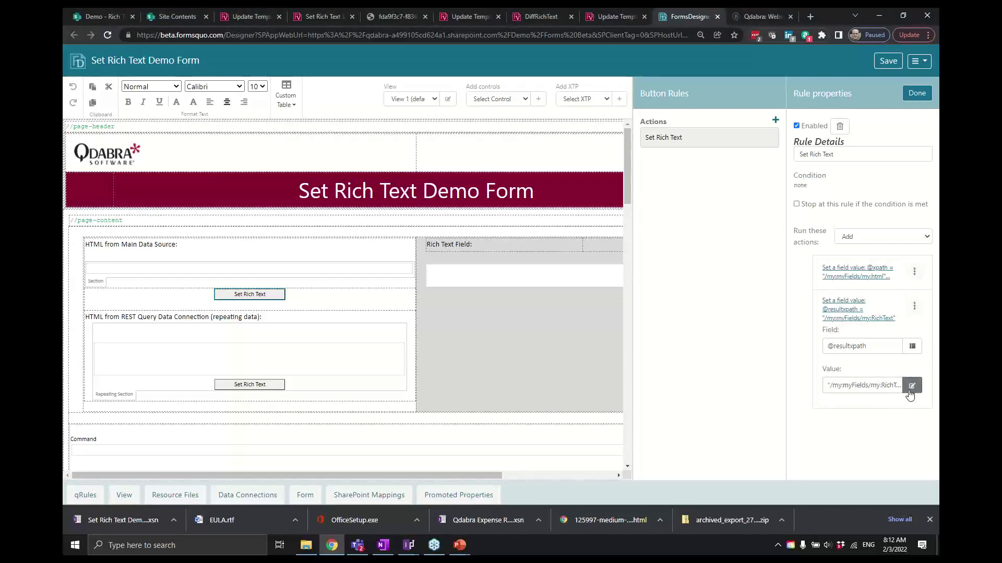
{"action": "left_click", "coordinate": [911, 387]}
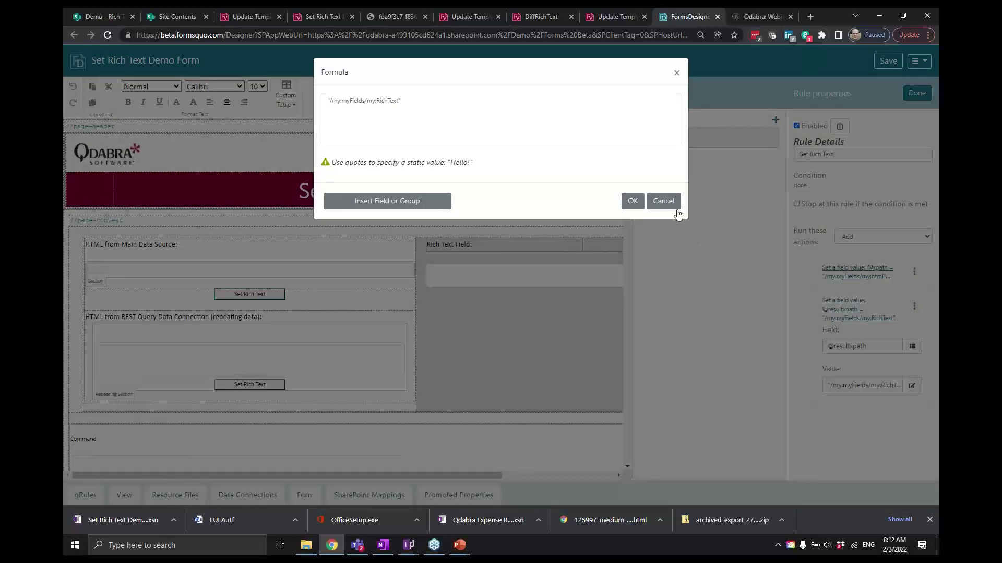
{"action": "left_click", "coordinate": [663, 201]}
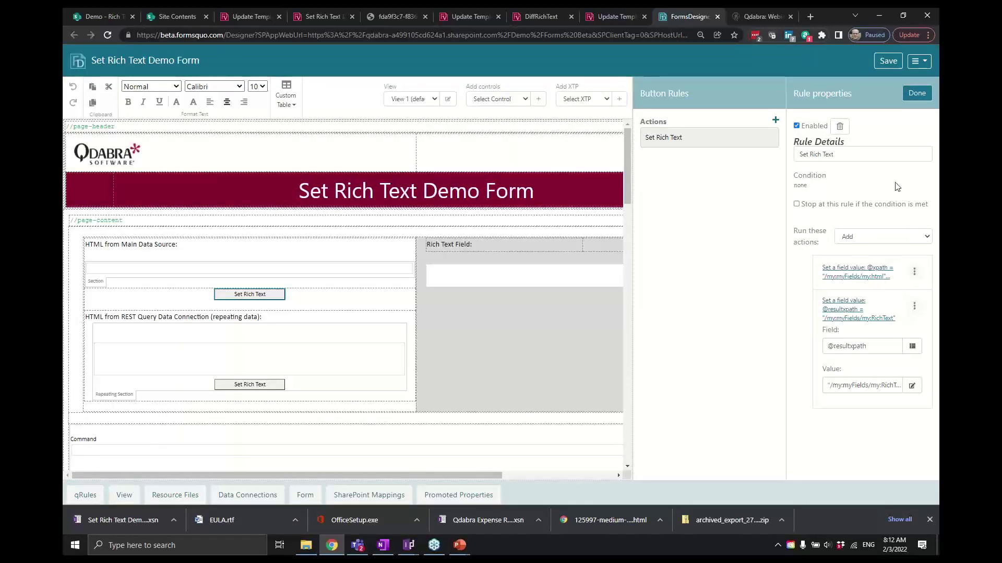
{"action": "left_click", "coordinate": [912, 96]}
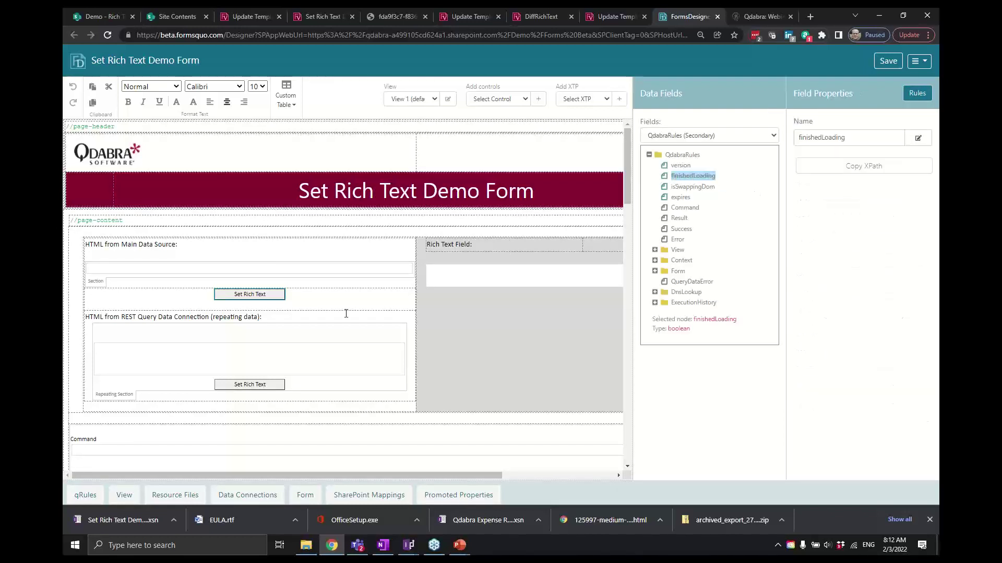
Step: Recheck the finishedLoading field's rules and the two set-value actions of the main data source Set Rich Text button
{"action": "left_click", "coordinate": [916, 94]}
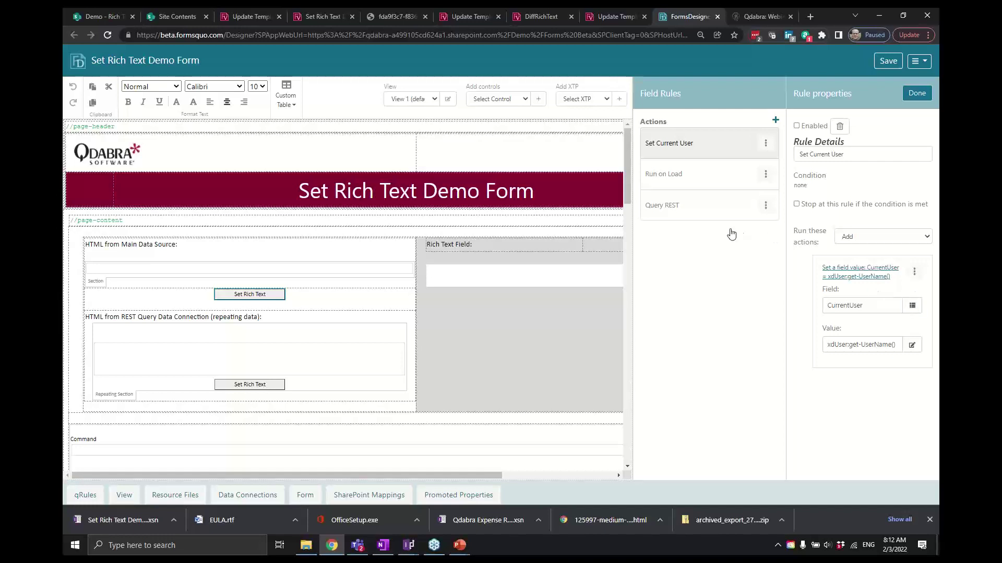
{"action": "left_click", "coordinate": [917, 93]}
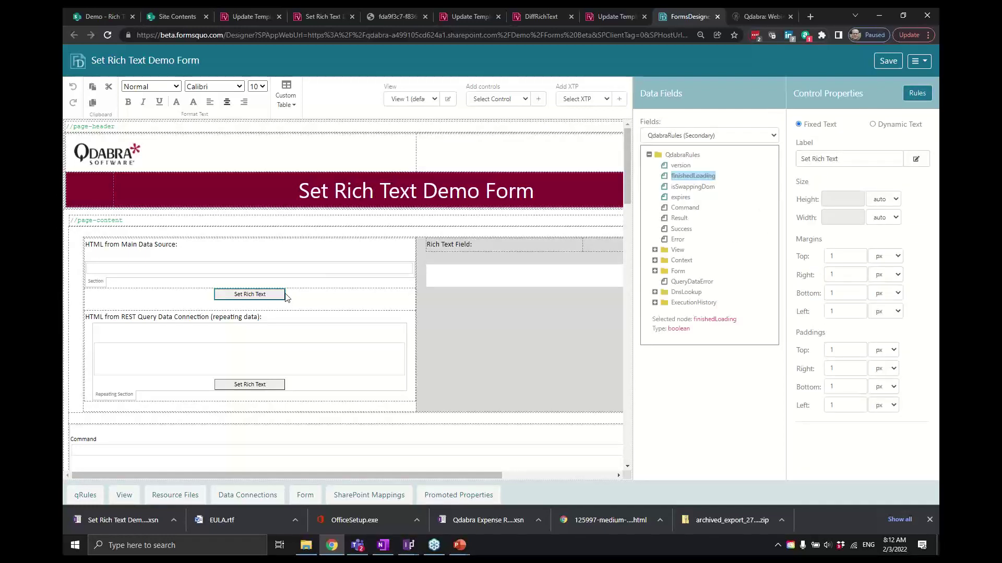
{"action": "left_click", "coordinate": [920, 94]}
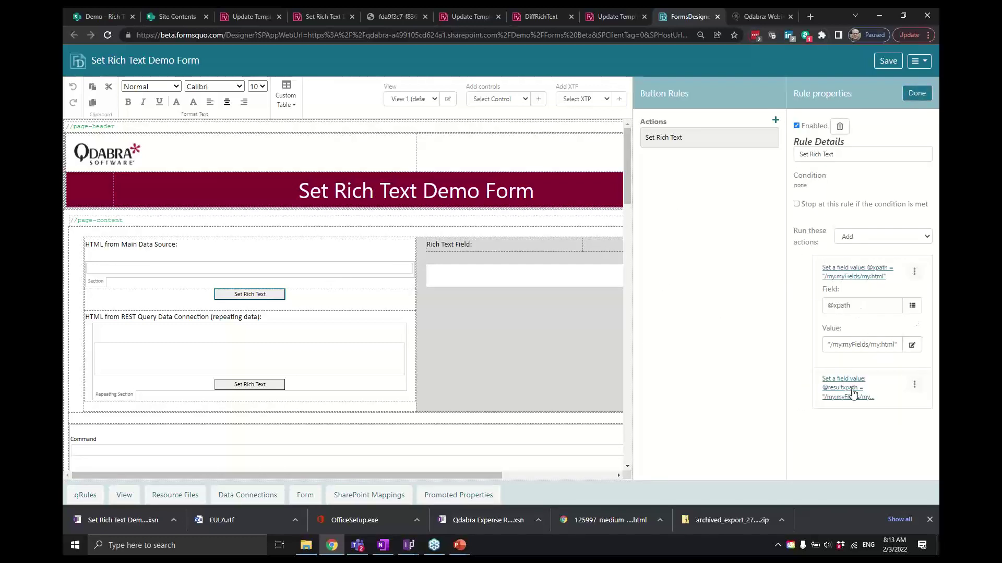
{"action": "left_click", "coordinate": [871, 275]}
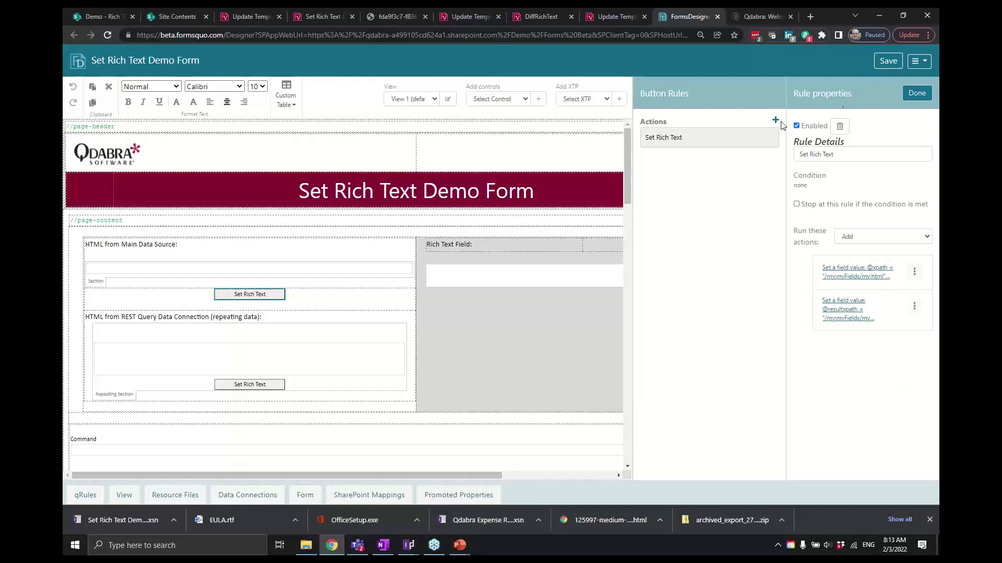
{"action": "left_click", "coordinate": [917, 92]}
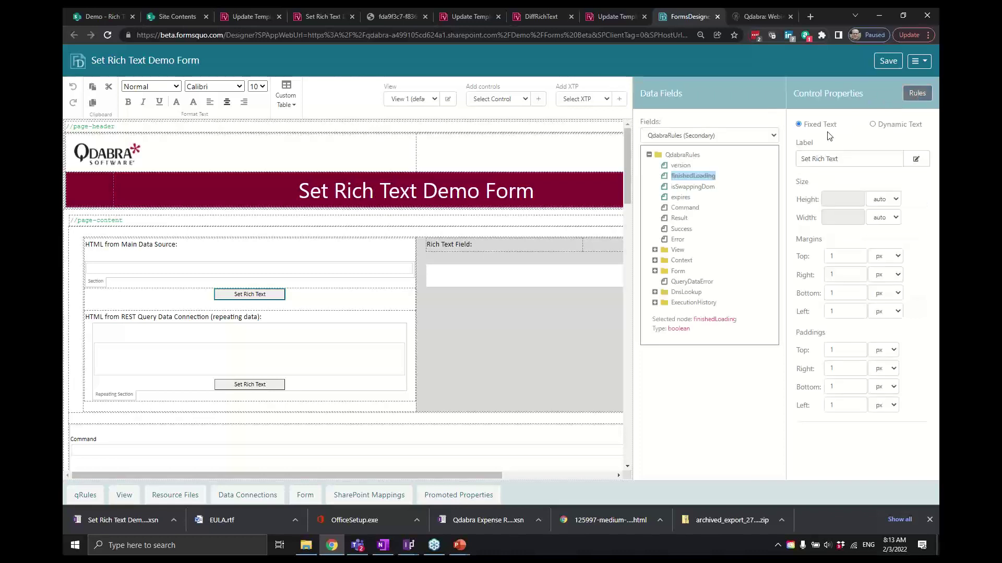
Step: Expand the SetRichText node under Actions in the XtpLogic_SetRichText data source and view the rules of its xpath field
{"action": "left_click", "coordinate": [778, 136]}
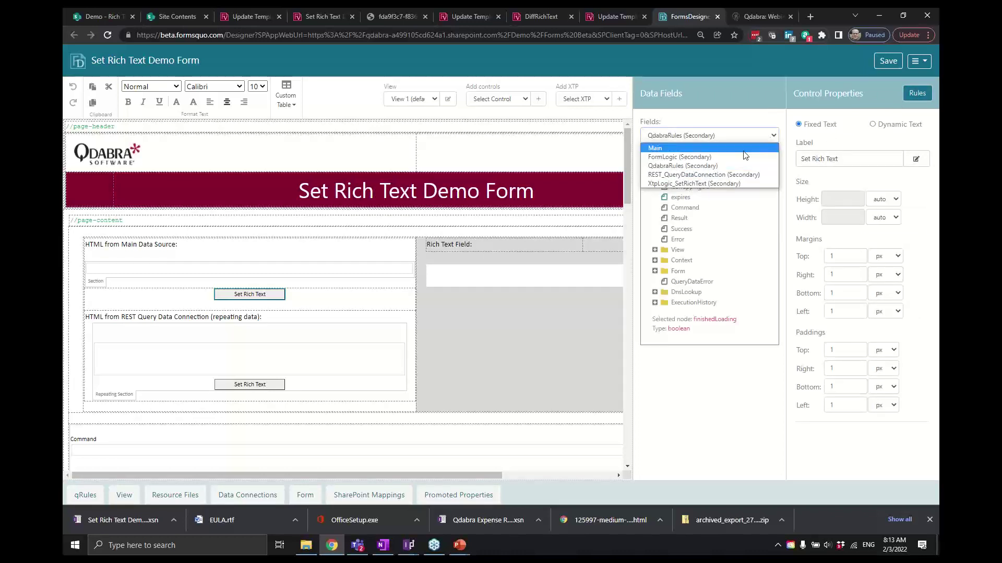
{"action": "left_click", "coordinate": [715, 183]}
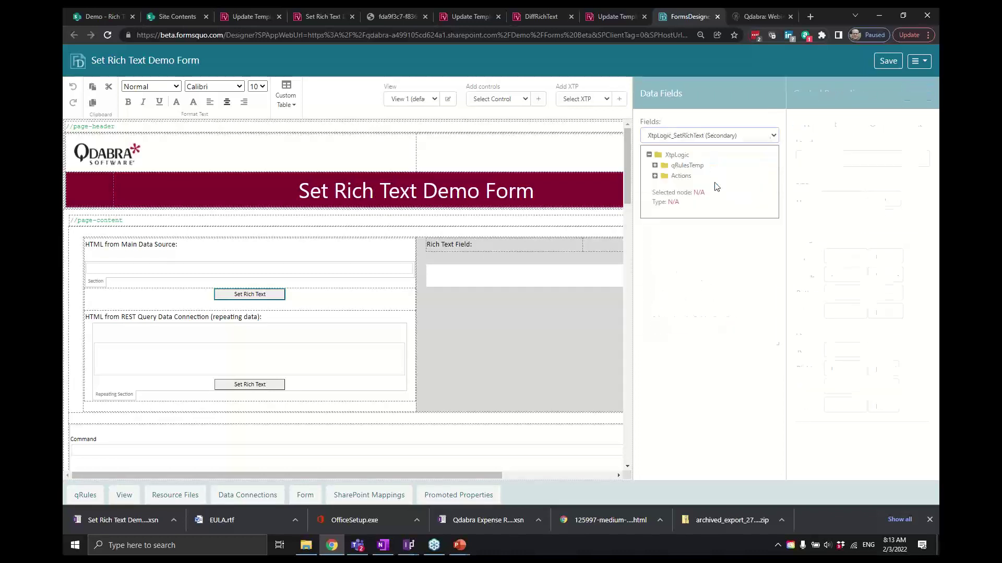
{"action": "left_click", "coordinate": [655, 176]}
{"action": "left_click", "coordinate": [661, 209]}
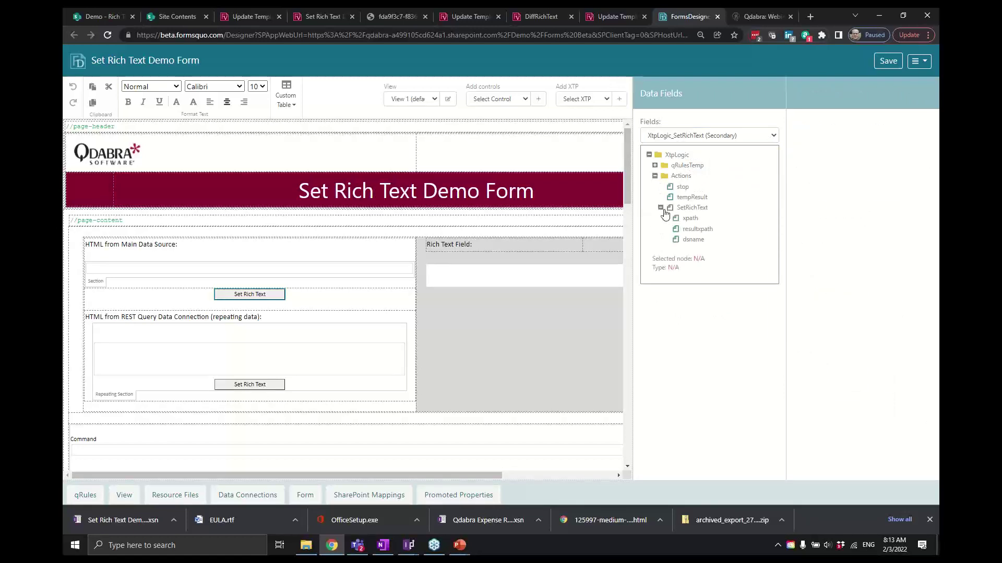
{"action": "left_click", "coordinate": [692, 219]}
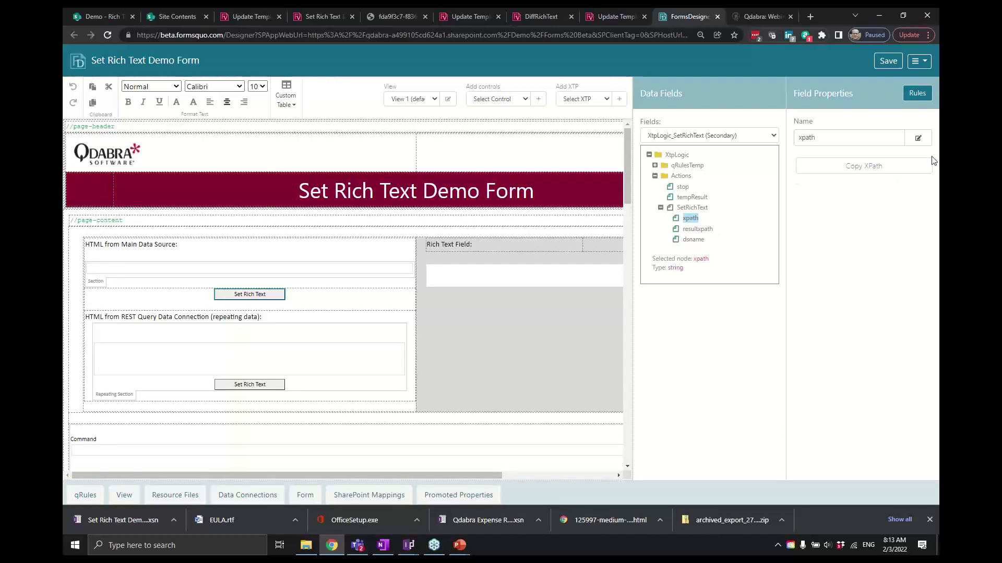
{"action": "left_click", "coordinate": [914, 101]}
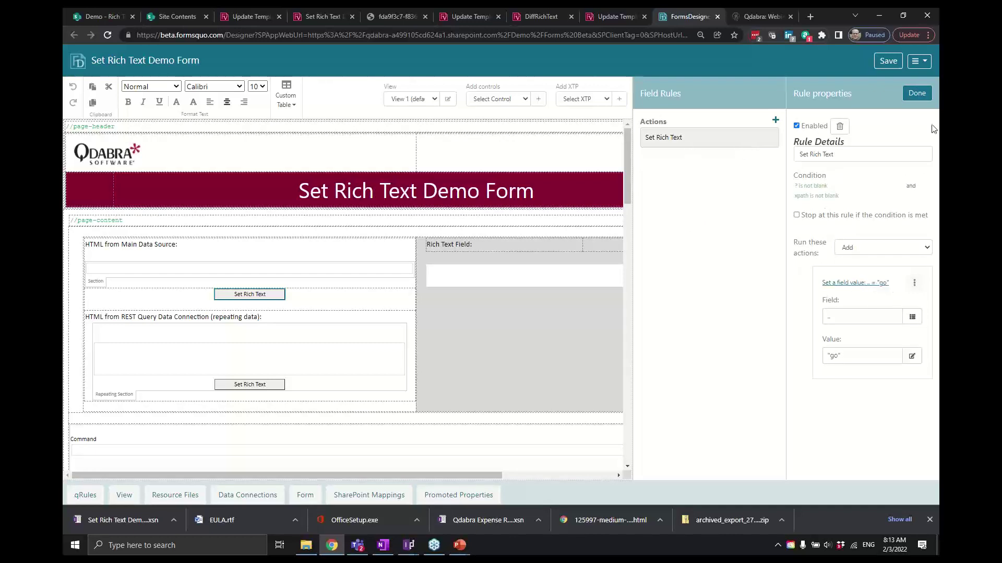
{"action": "left_click", "coordinate": [917, 94]}
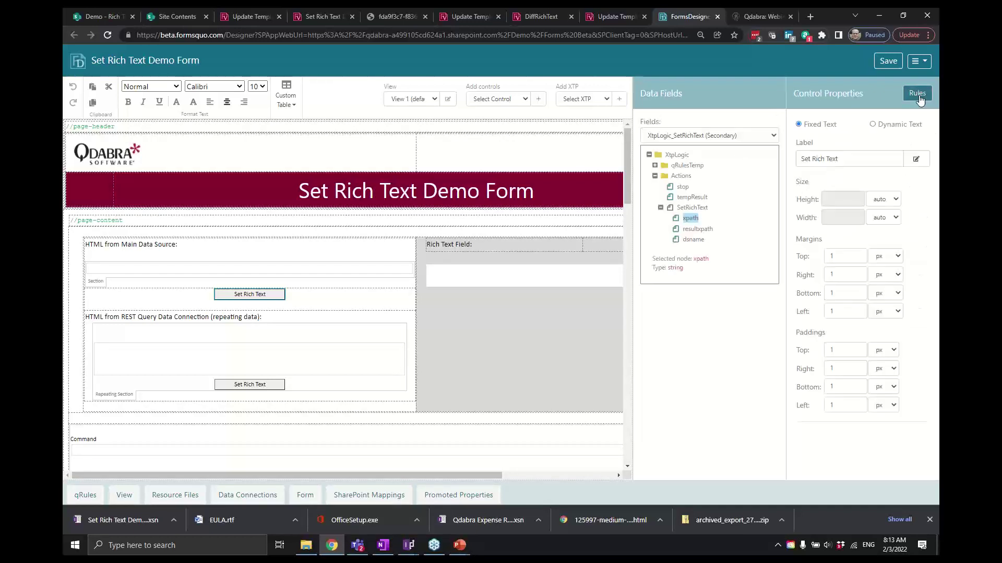
Step: Review the rules of the SetRichText field in XtpLogic_SetRichText, including the details of the Set xml rule
{"action": "left_click", "coordinate": [703, 230]}
{"action": "left_click", "coordinate": [705, 207]}
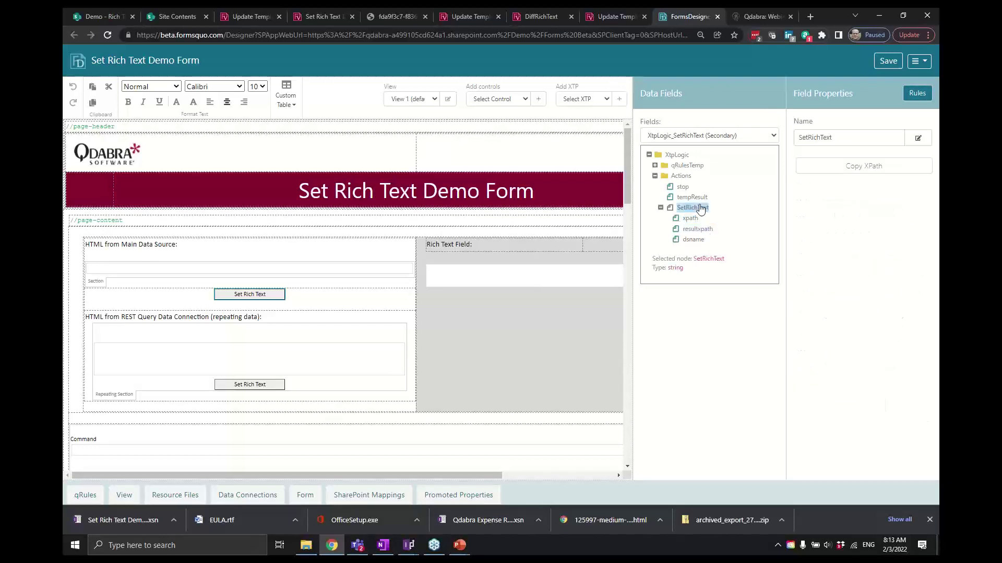
{"action": "left_click", "coordinate": [923, 94]}
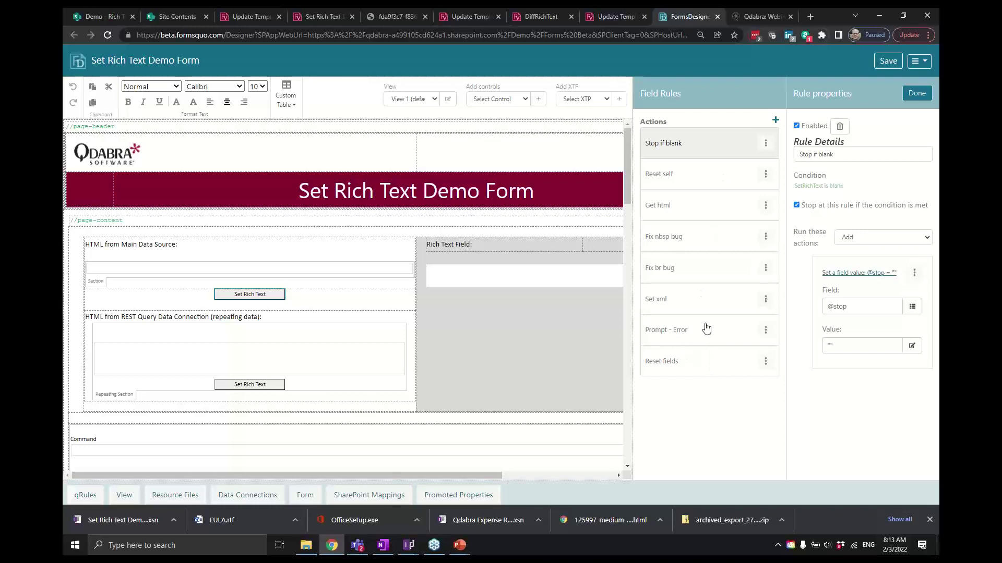
{"action": "left_click", "coordinate": [697, 302]}
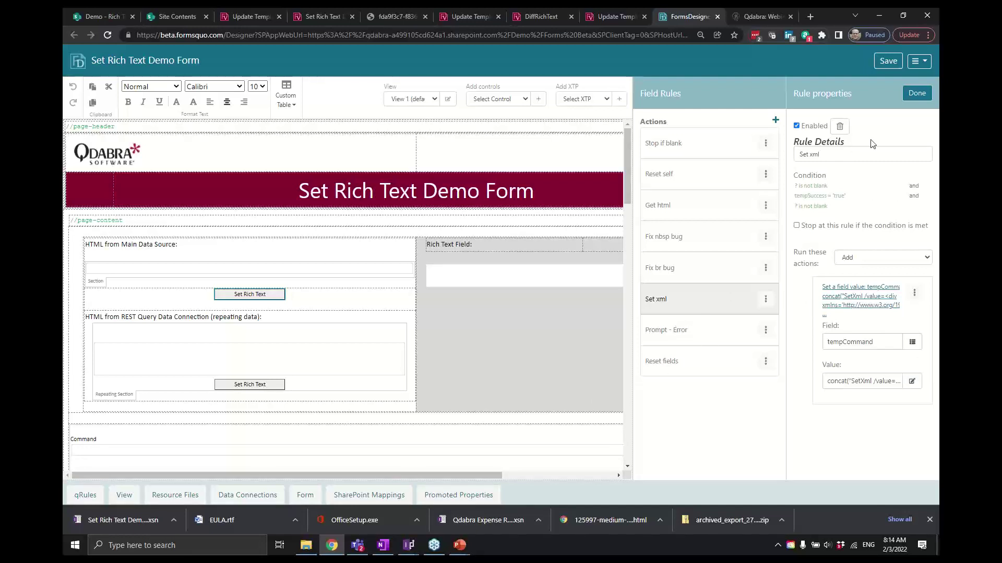
{"action": "left_click", "coordinate": [917, 93]}
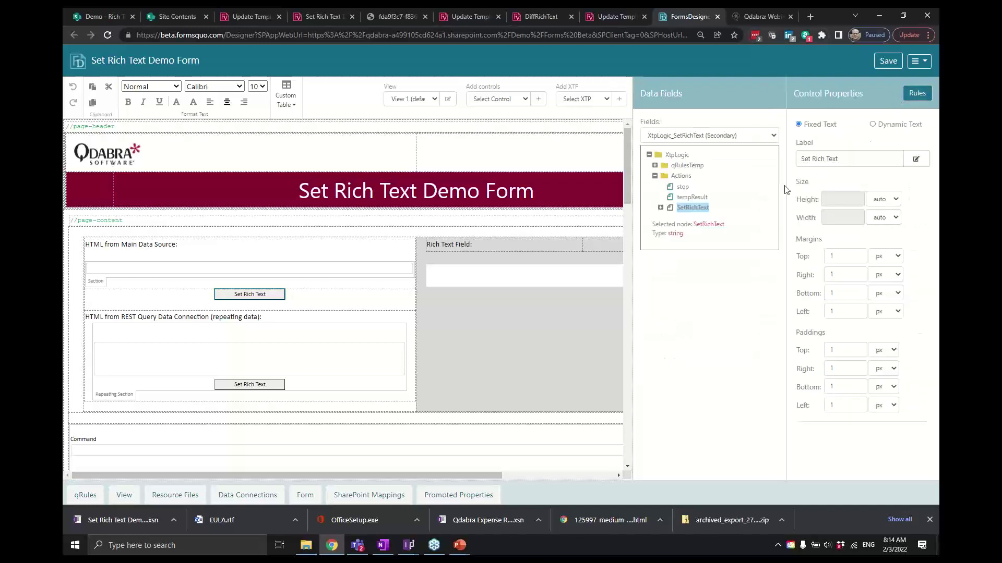
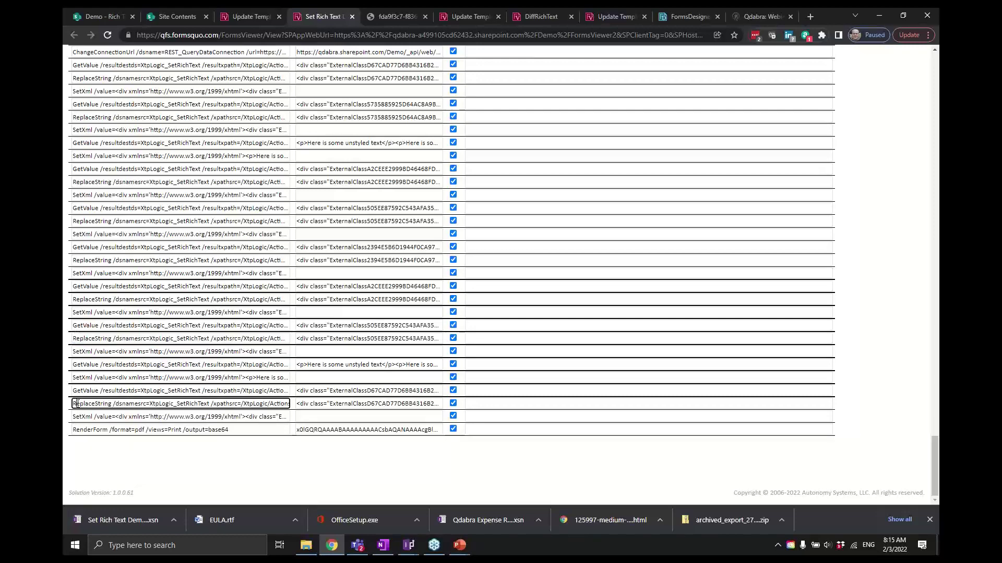
Step: Return to the beginning of the demo form and switch to the Starter_Form design in InfoPath
{"action": "left_click", "coordinate": [936, 92]}
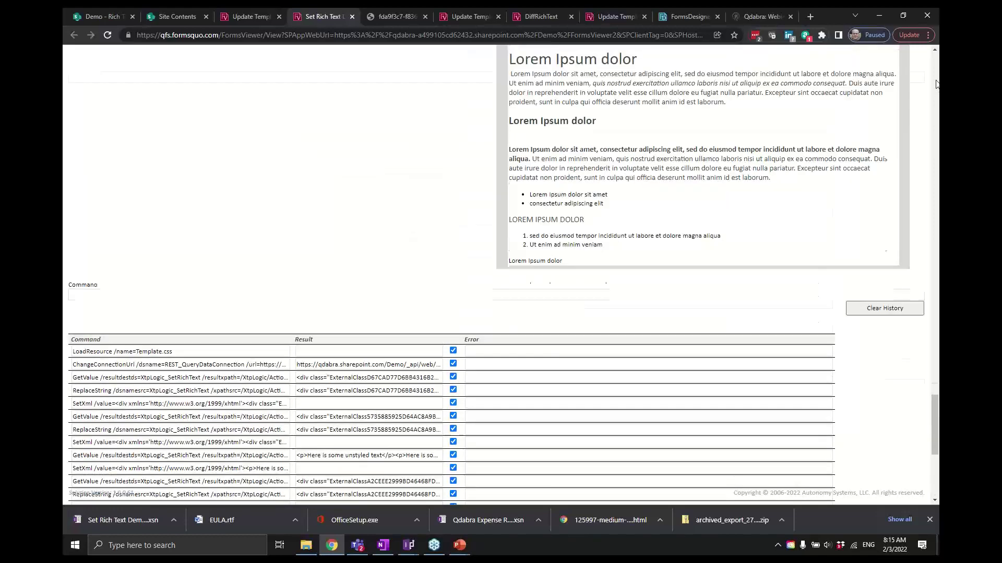
{"action": "left_click_drag", "start_coordinate": [937, 85], "coordinate": [935, 70]}
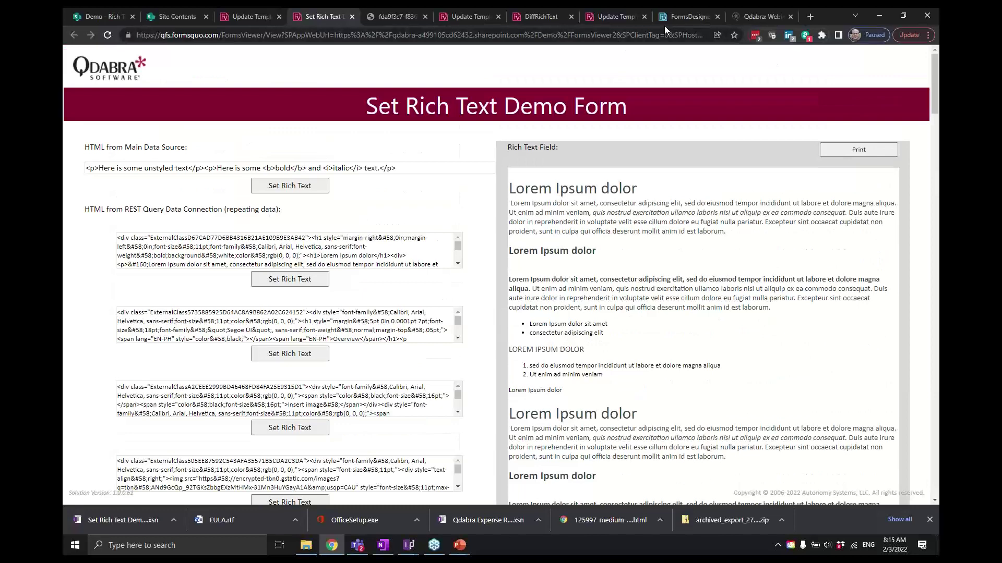
{"action": "key", "text": "alt+Tab"}
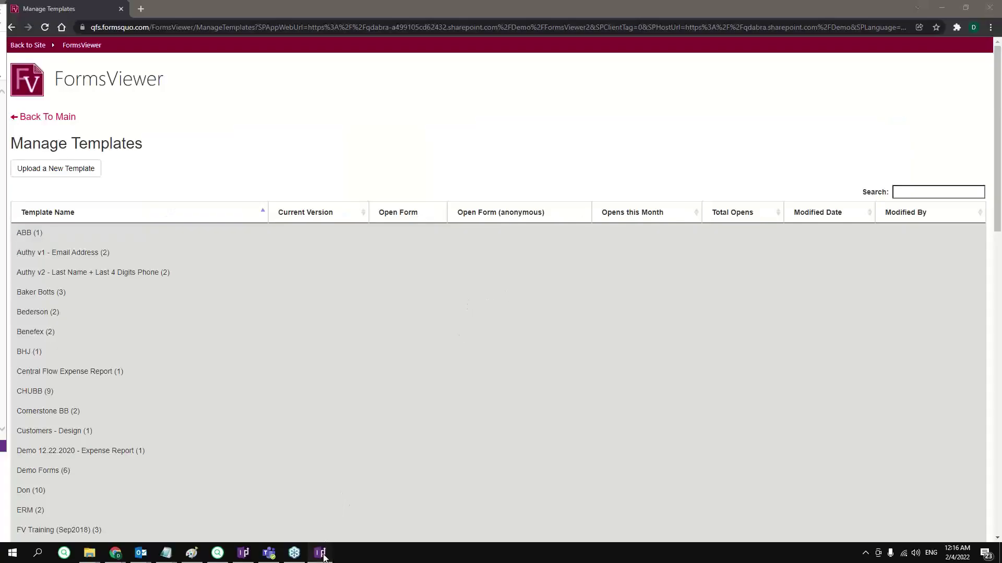
{"action": "left_click", "coordinate": [321, 553]}
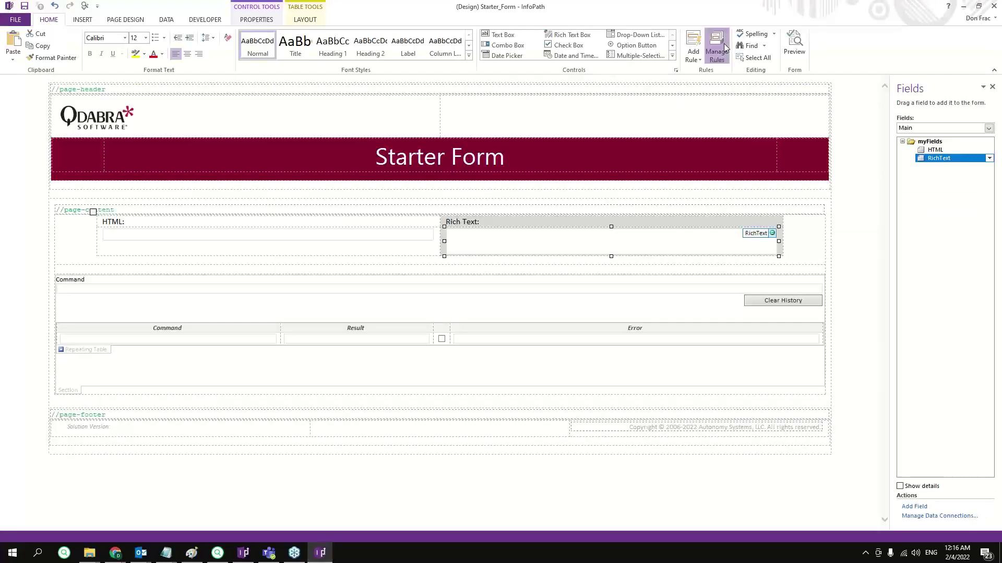
Step: Show the rules of the HTML and RichText fields and check each field's data type in its properties
{"action": "left_click", "coordinate": [724, 42]}
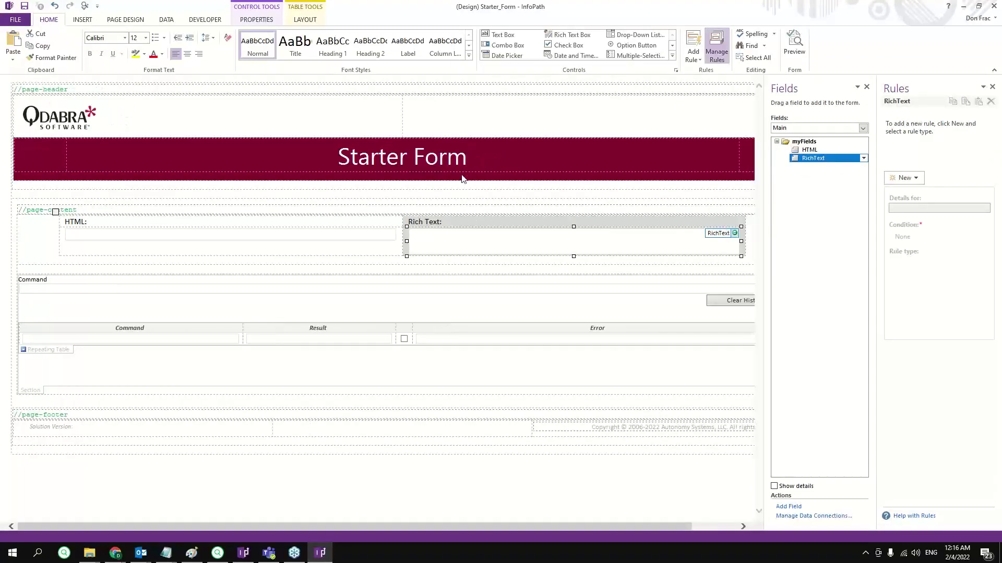
{"action": "left_click", "coordinate": [326, 236]}
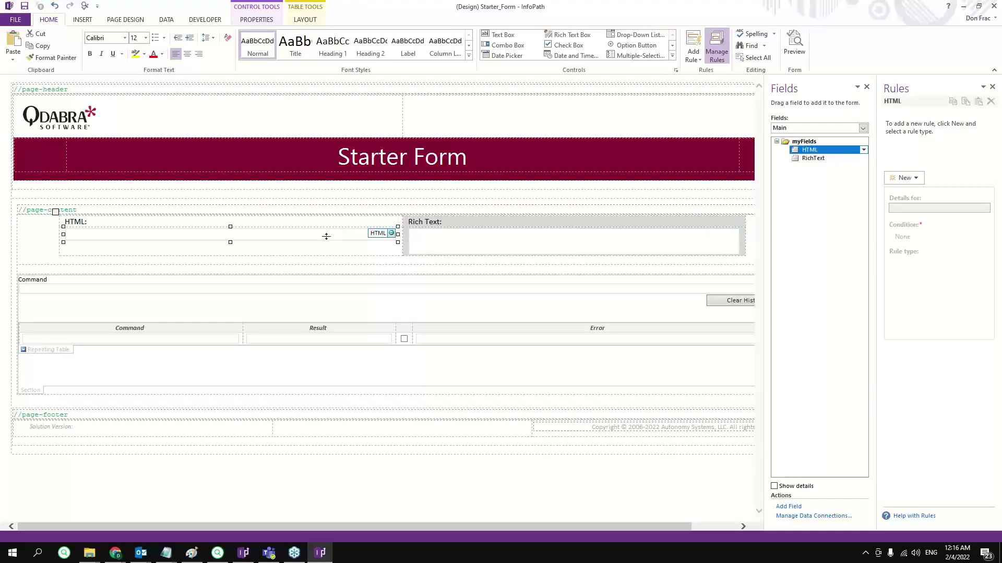
{"action": "double_click", "coordinate": [819, 154]}
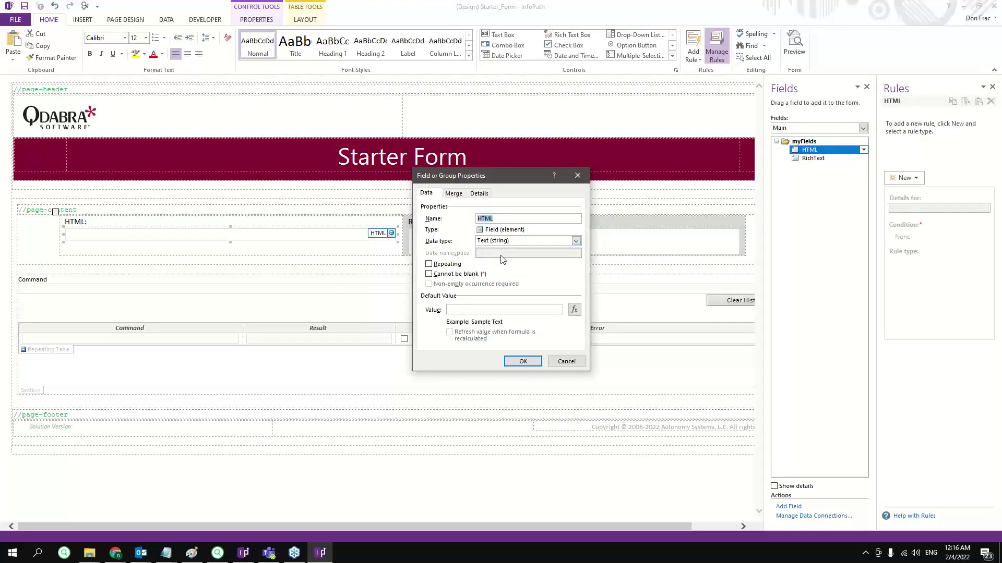
{"action": "left_click", "coordinate": [566, 361]}
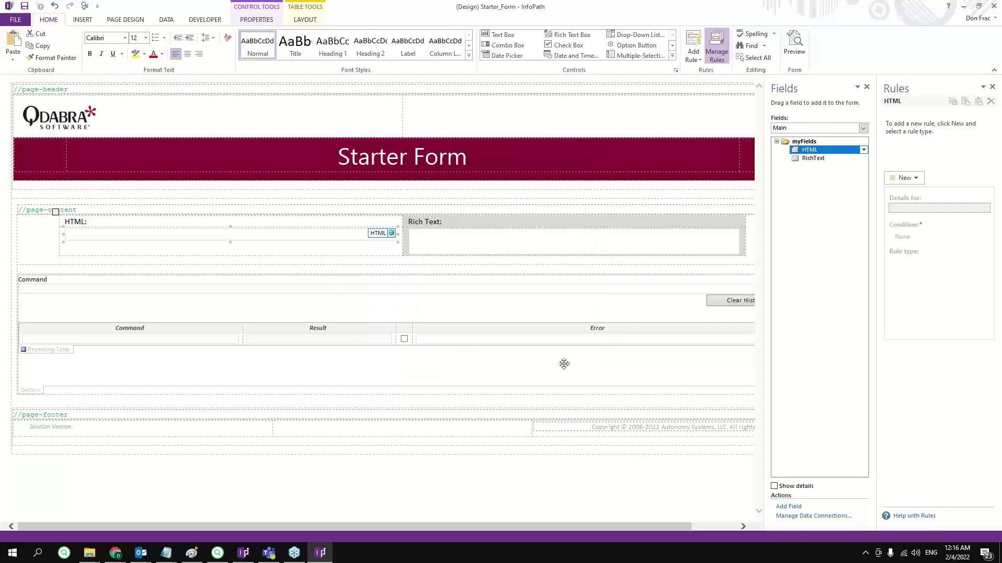
{"action": "left_click", "coordinate": [517, 243]}
{"action": "double_click", "coordinate": [800, 158]}
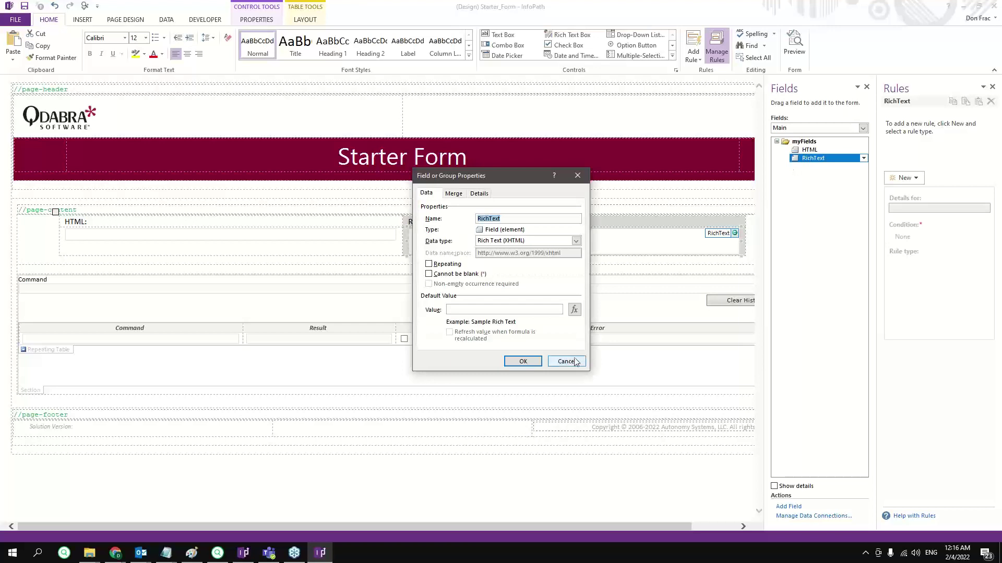
{"action": "left_click", "coordinate": [561, 357]}
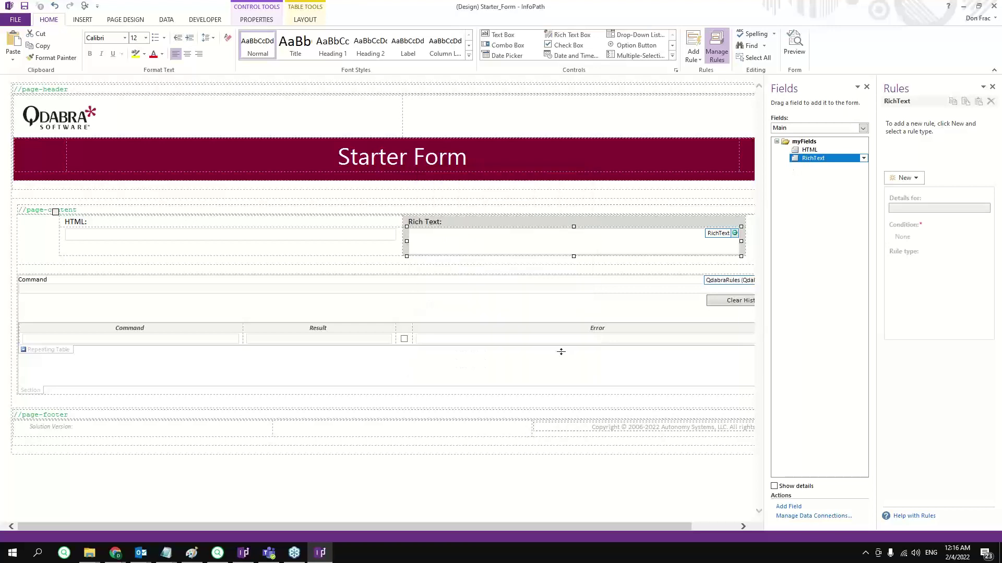
Step: Insert the SetRichText custom control in the blank area below the form's page footer
{"action": "left_click", "coordinate": [252, 469]}
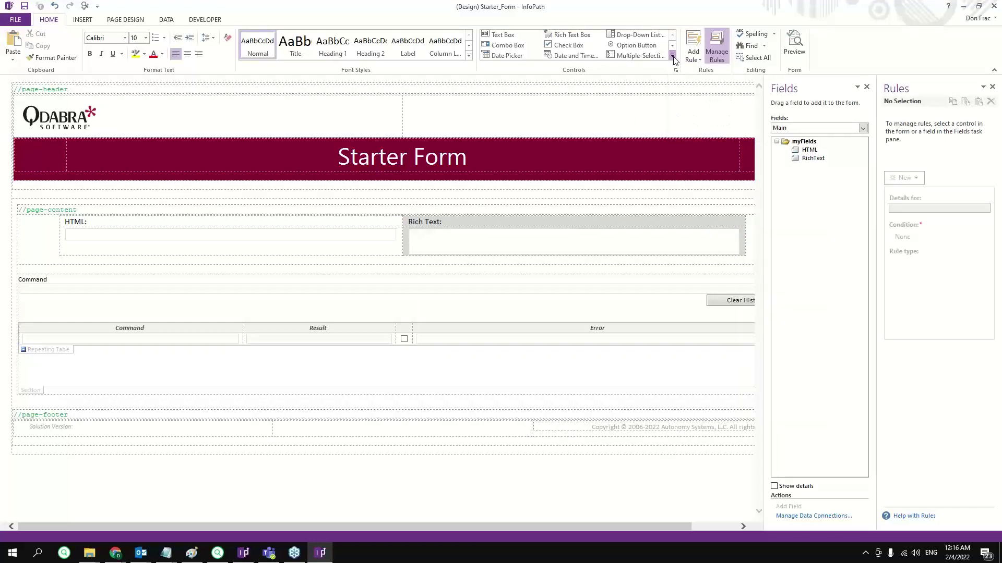
{"action": "left_click", "coordinate": [673, 56]}
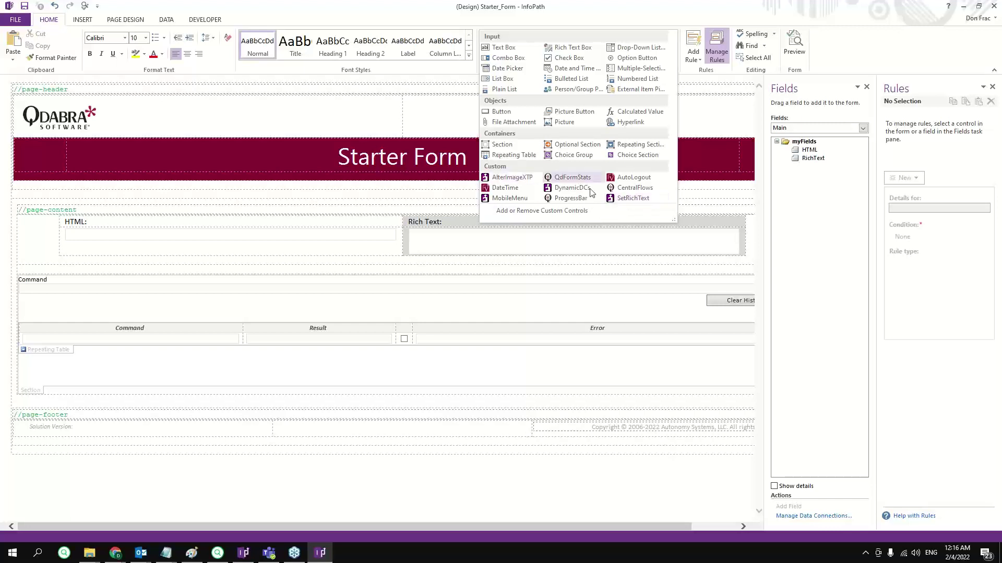
{"action": "left_click", "coordinate": [633, 204]}
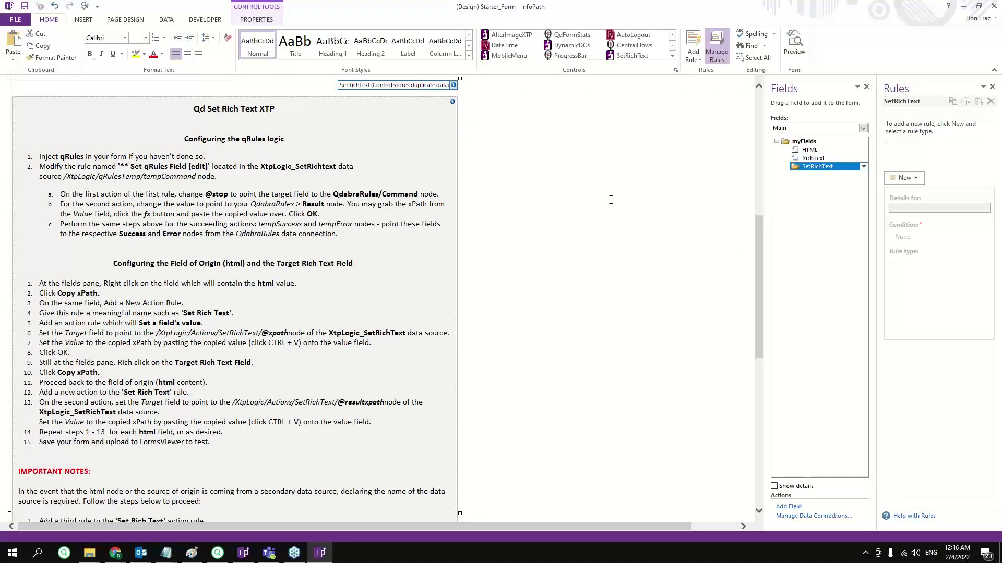
{"action": "left_click", "coordinate": [611, 200]}
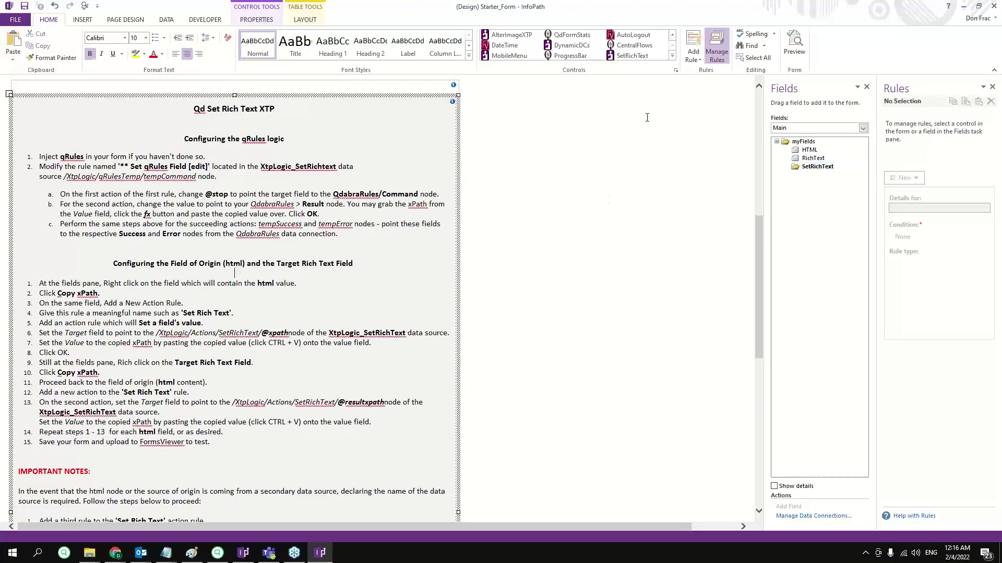
{"action": "left_click", "coordinate": [809, 130]}
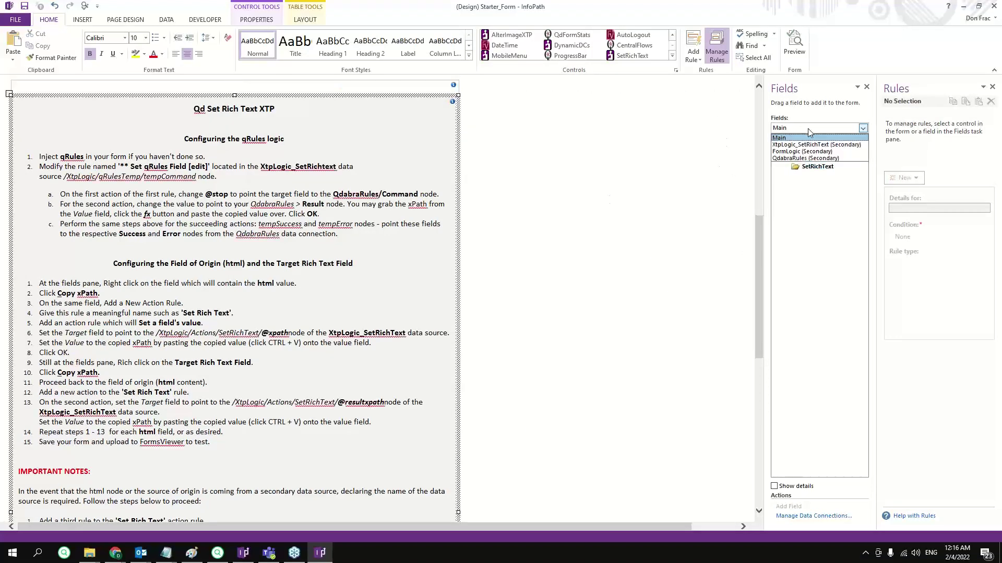
{"action": "left_click", "coordinate": [793, 148]}
{"action": "left_click", "coordinate": [787, 149]}
{"action": "left_click", "coordinate": [817, 159]}
{"action": "left_click", "coordinate": [921, 295]}
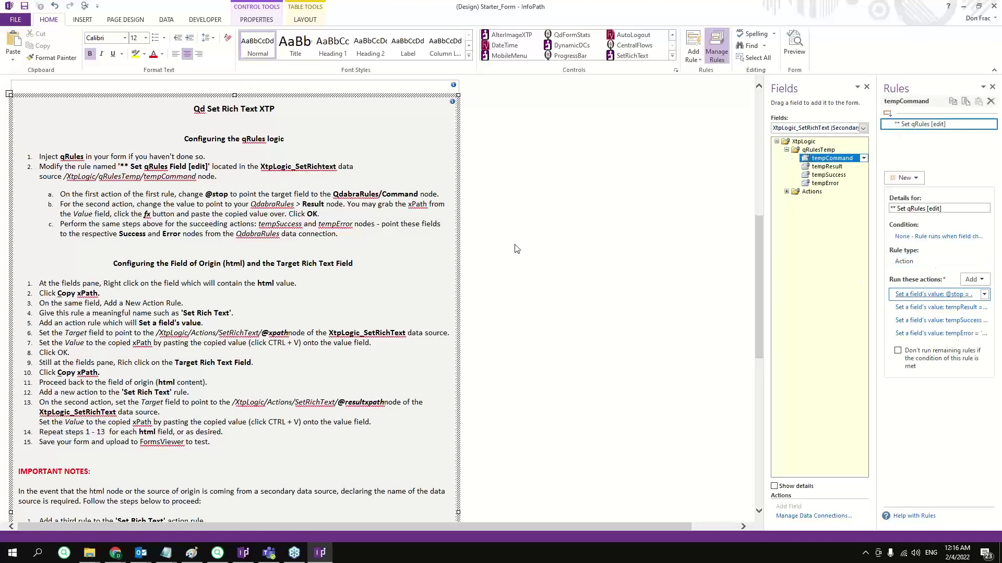
{"action": "left_click", "coordinate": [616, 257]}
{"action": "left_click", "coordinate": [570, 210]}
{"action": "left_click", "coordinate": [472, 240]}
{"action": "double_click", "coordinate": [498, 264]}
{"action": "left_click", "coordinate": [560, 334]}
Step: Convert the tempResult action's value text into a formula pointing to the Result node of QdabraRules
{"action": "left_click", "coordinate": [924, 311]}
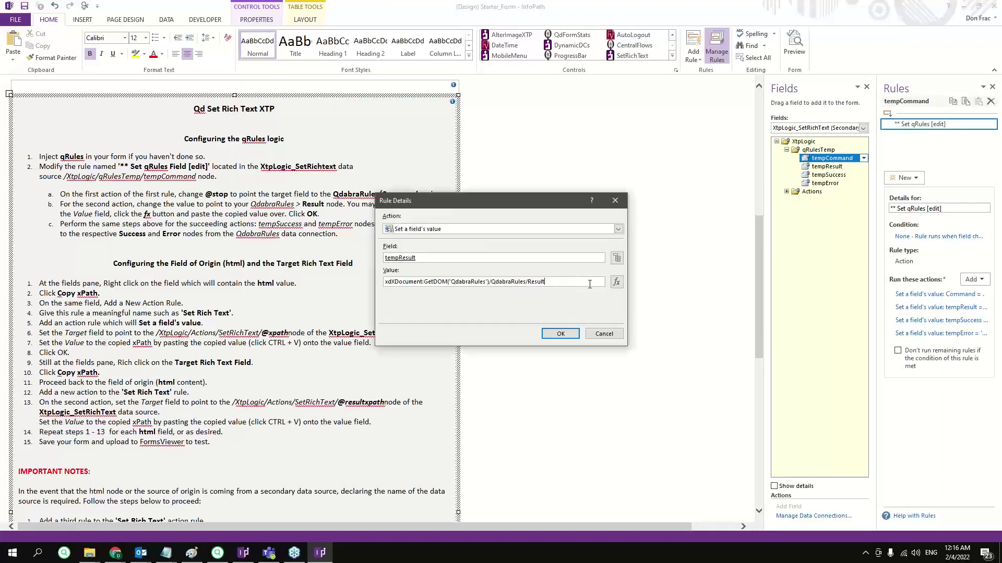
{"action": "left_click", "coordinate": [623, 287]}
{"action": "key", "text": "ctrl+v"}
{"action": "left_click", "coordinate": [589, 327]}
{"action": "left_click", "coordinate": [560, 334]}
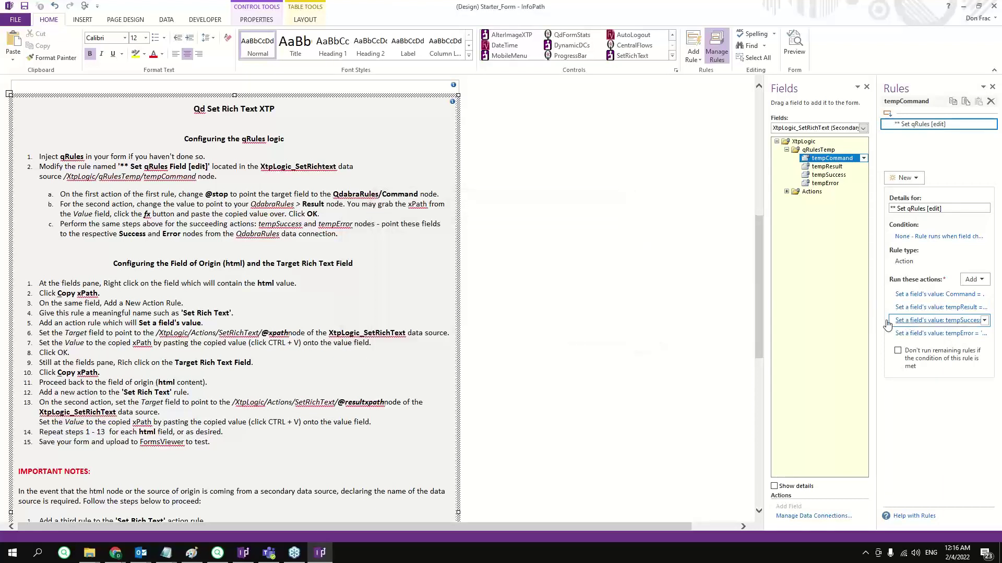
Step: Convert the tempSuccess action's value text into a formula pointing to the Success node of QdabraRules
{"action": "left_click", "coordinate": [910, 321]}
{"action": "left_click", "coordinate": [552, 282]}
{"action": "left_click", "coordinate": [617, 281]}
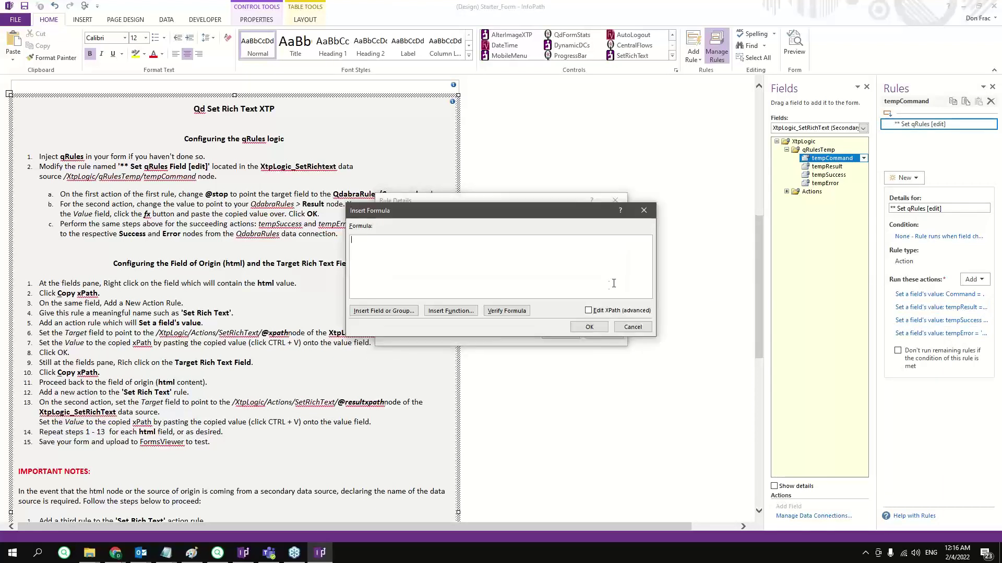
{"action": "left_click", "coordinate": [589, 327]}
{"action": "left_click", "coordinate": [561, 334]}
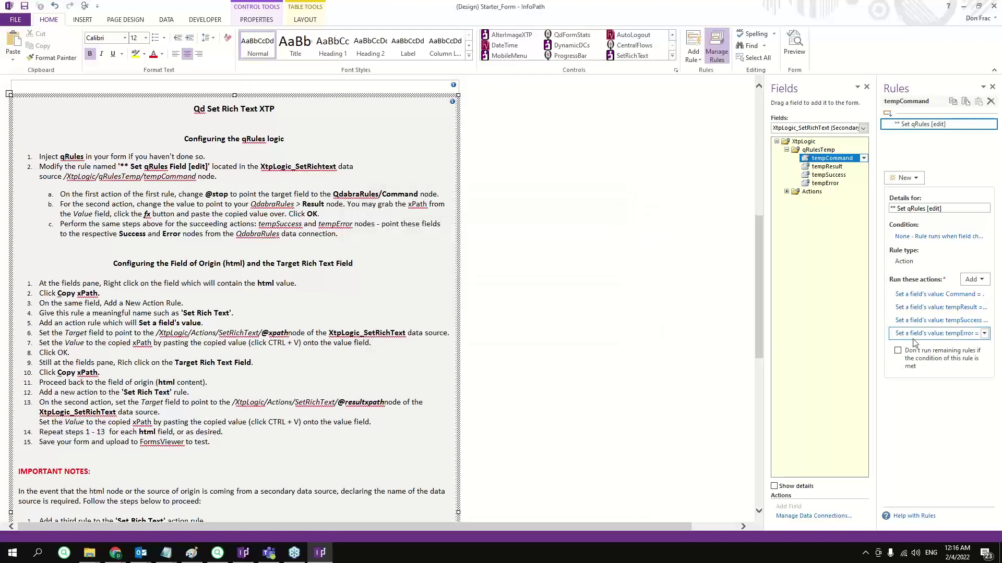
Step: Convert the tempError action's value text into a formula pointing to the Error node of QdabraRules
{"action": "left_click", "coordinate": [552, 282]}
{"action": "left_click", "coordinate": [617, 282]}
{"action": "left_click", "coordinate": [600, 327]}
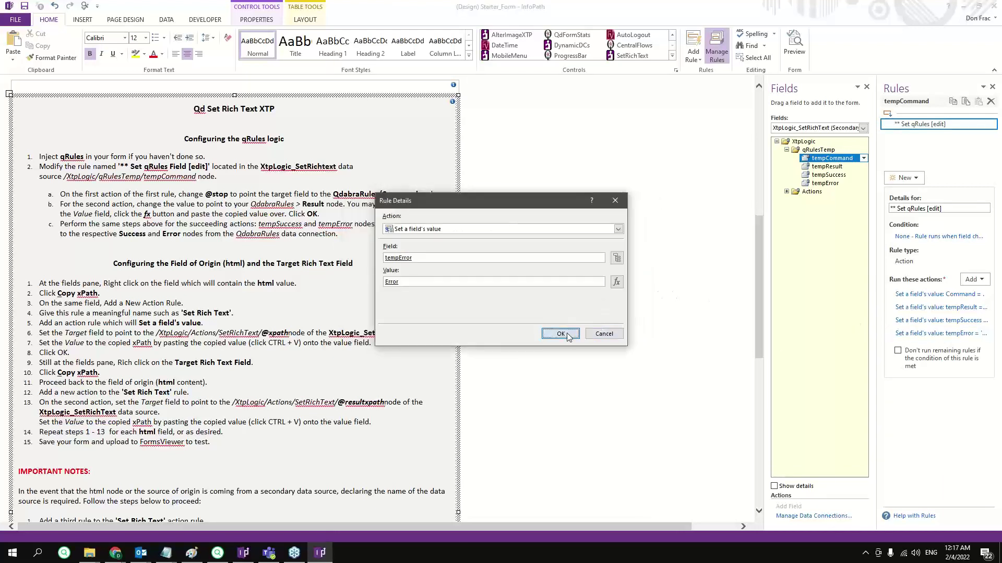
{"action": "left_click", "coordinate": [562, 334]}
Step: Add a new action rule named "Set Rich text" to the HTML field
{"action": "scroll", "coordinate": [587, 308], "scroll_direction": "up", "scroll_amount": 10}
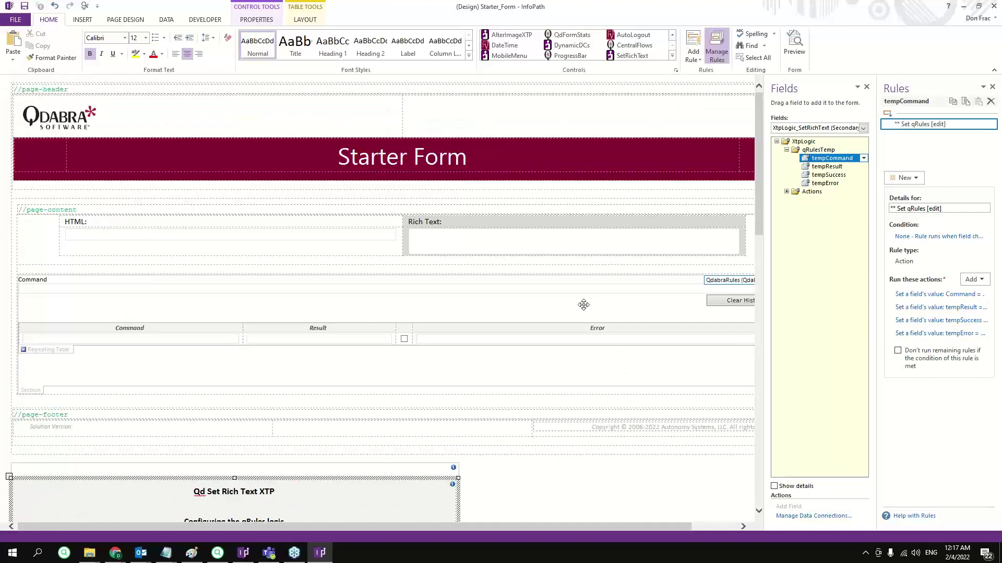
{"action": "left_click", "coordinate": [350, 238]}
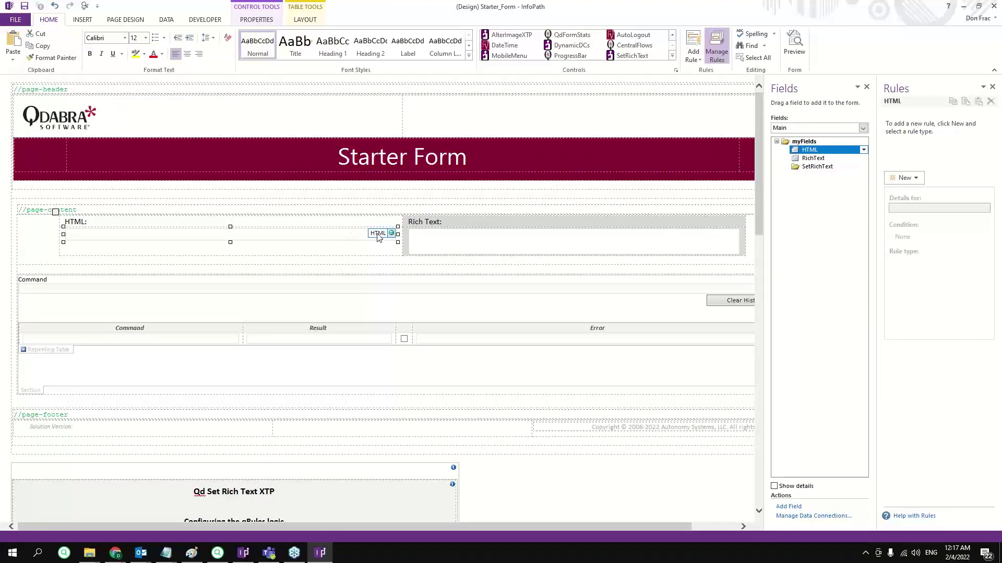
{"action": "left_click", "coordinate": [904, 178]}
{"action": "left_click", "coordinate": [909, 217]}
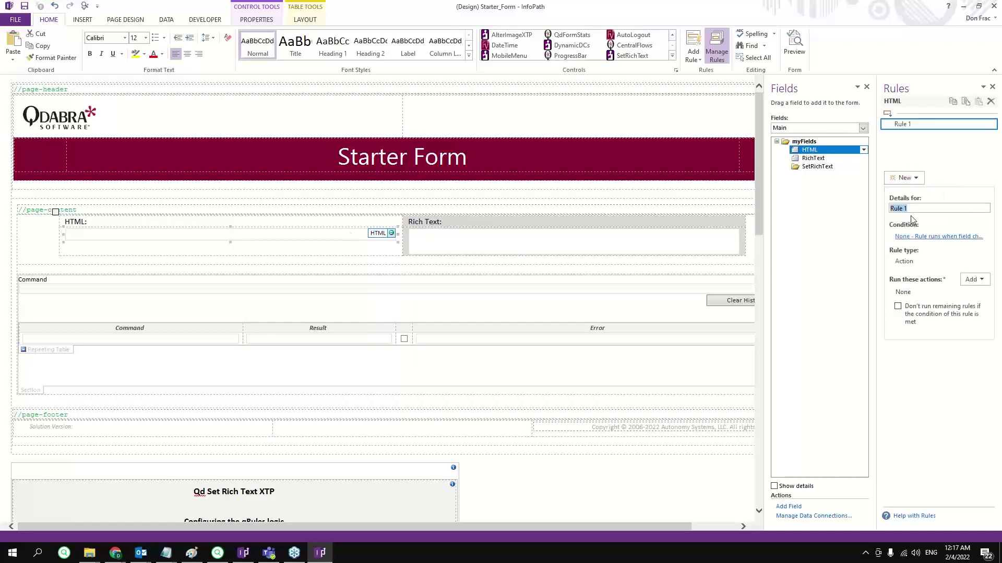
{"action": "type", "text": "Set Rich text"}
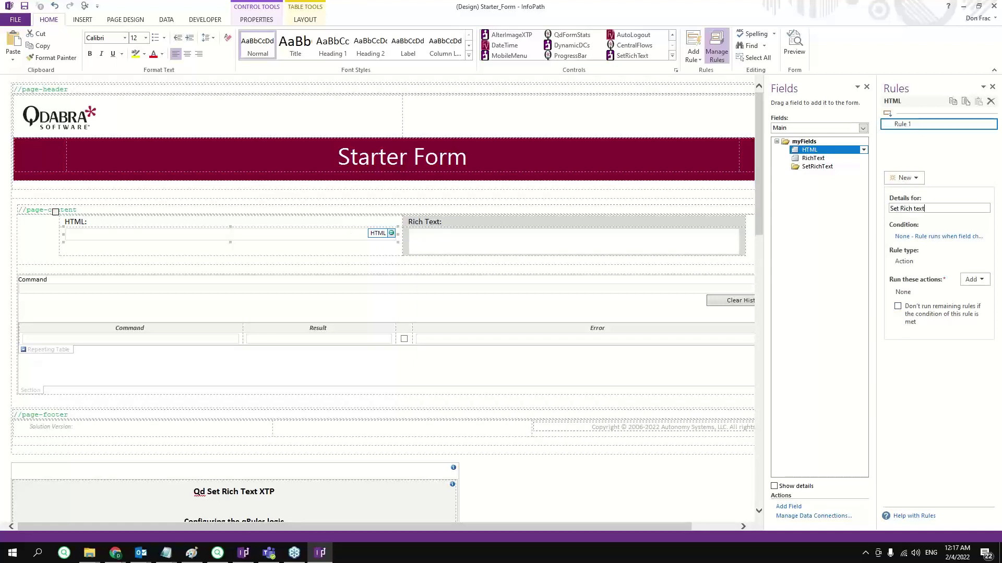
Step: Copy the HTML field's XPath and add a set-field-value action with the value /my:myFields/my:HTML
{"action": "right_click", "coordinate": [810, 152]}
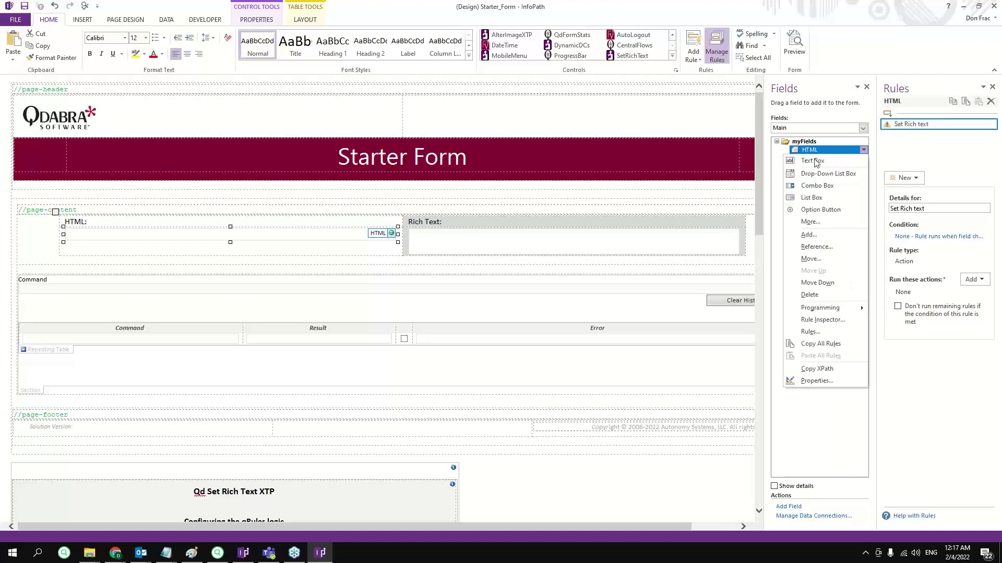
{"action": "left_click", "coordinate": [824, 370]}
{"action": "left_click", "coordinate": [974, 279]}
{"action": "left_click", "coordinate": [972, 290]}
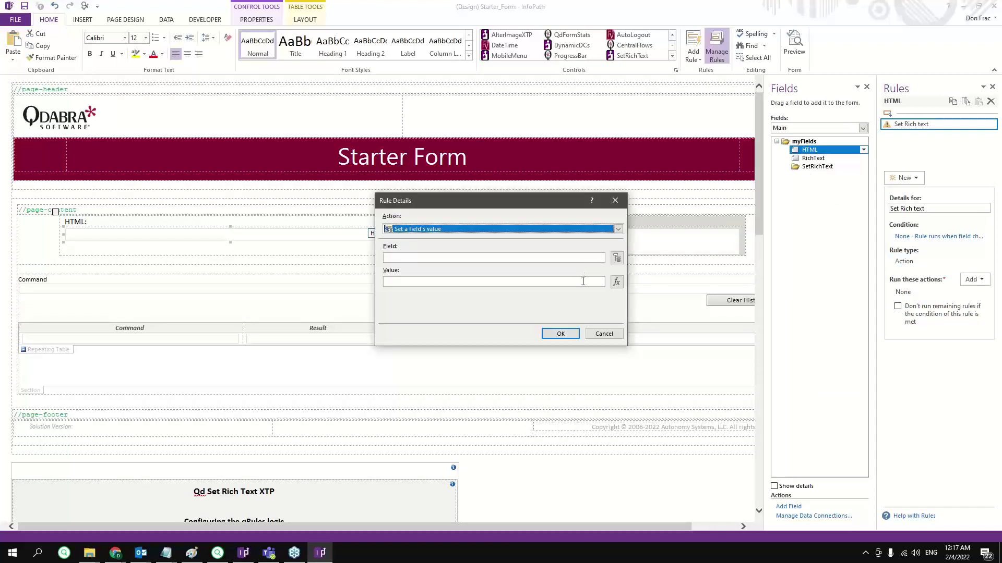
{"action": "left_click", "coordinate": [582, 281]}
{"action": "type", "text": "/my:myFields/my:HTML"}
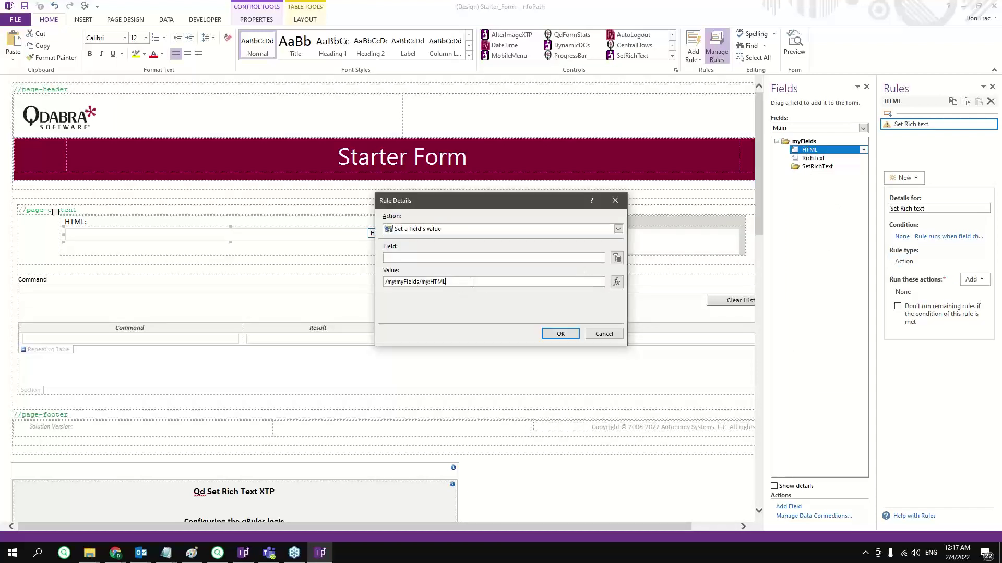
Step: Target this action at the xpath attribute under Actions/SetRichText in XtpLogic_SetRichText and save the action
{"action": "left_click", "coordinate": [616, 257]}
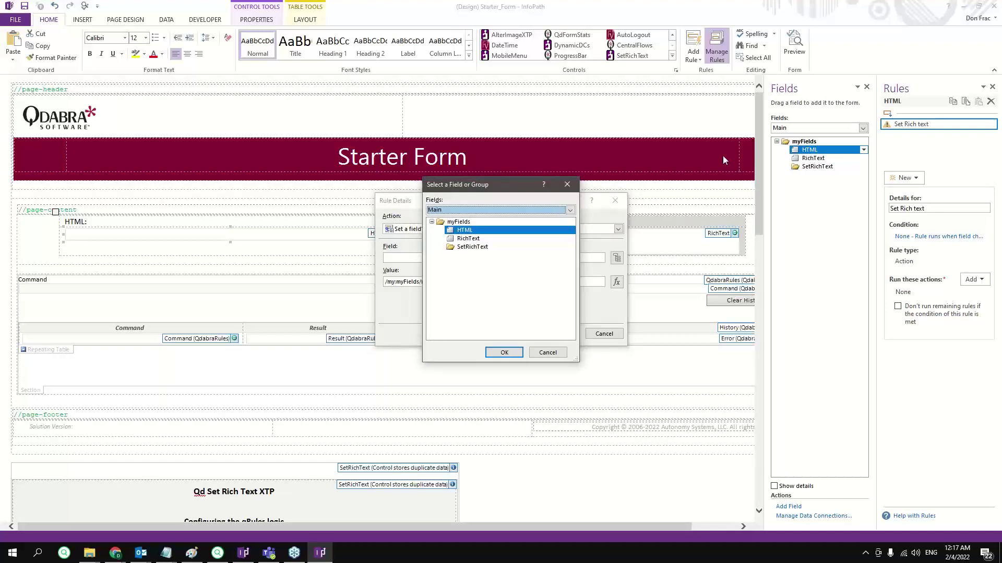
{"action": "left_click", "coordinate": [570, 210]}
{"action": "left_click", "coordinate": [518, 228]}
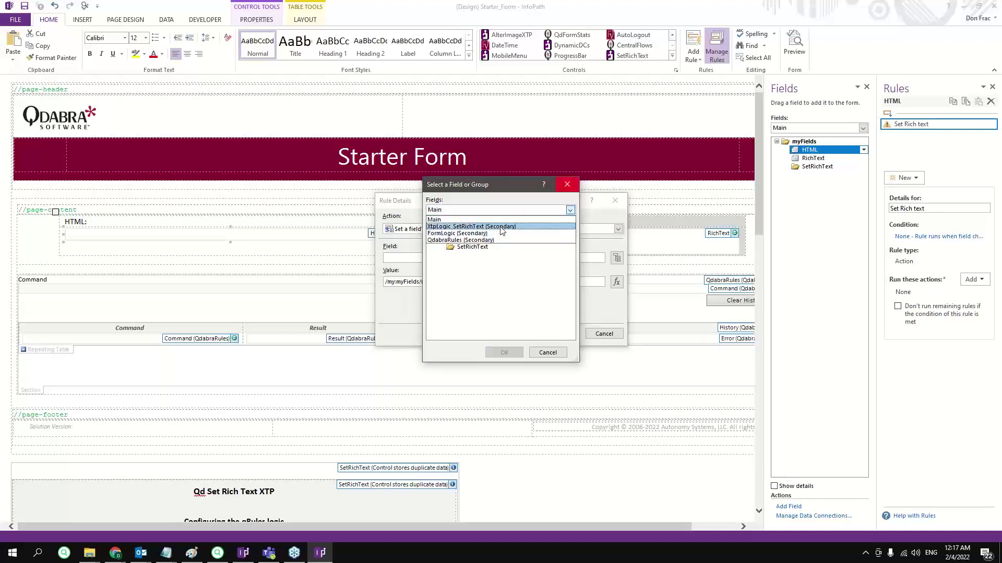
{"action": "left_click", "coordinate": [442, 239]}
{"action": "left_click", "coordinate": [452, 264]}
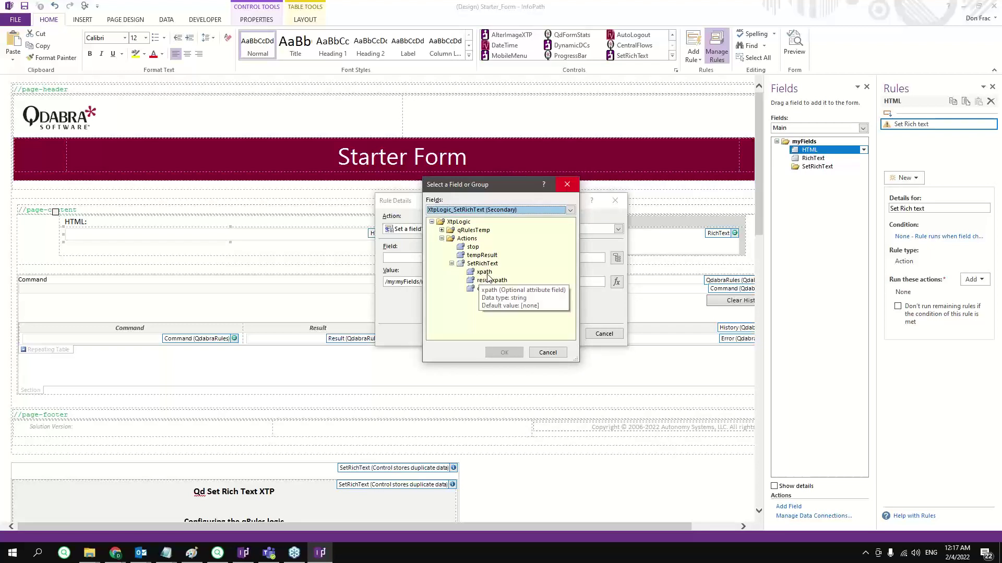
{"action": "double_click", "coordinate": [490, 274]}
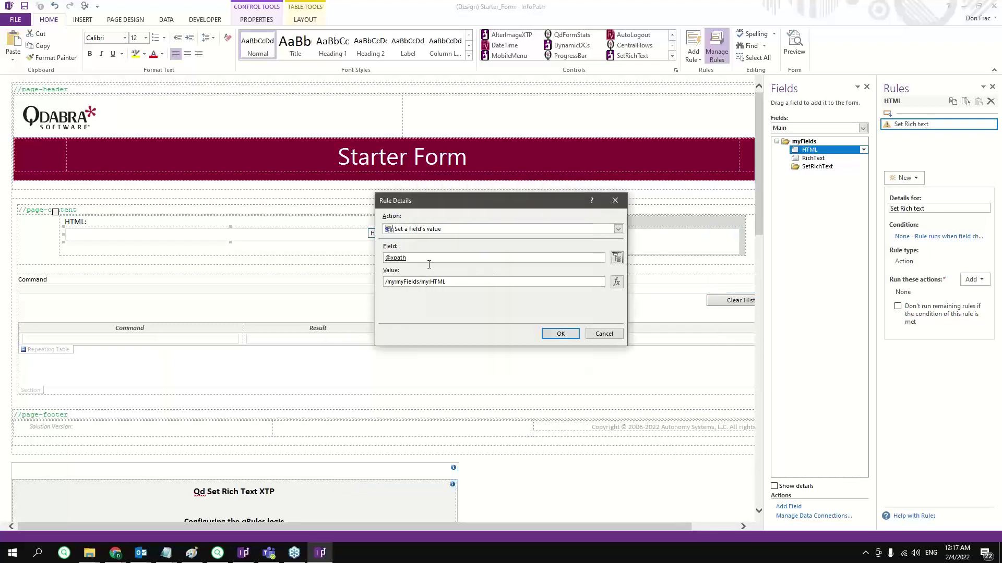
{"action": "left_click", "coordinate": [560, 334]}
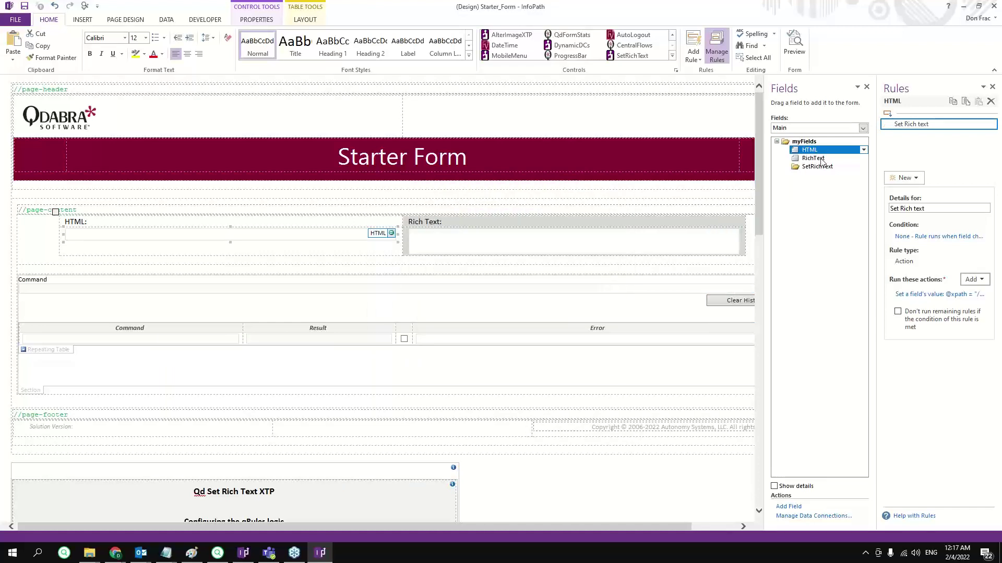
Step: Copy the RichText field's XPath and add a second set-field-value action to the HTML rule with value /my:myFields/my:RichText
{"action": "left_click", "coordinate": [813, 158]}
{"action": "left_click", "coordinate": [864, 158]}
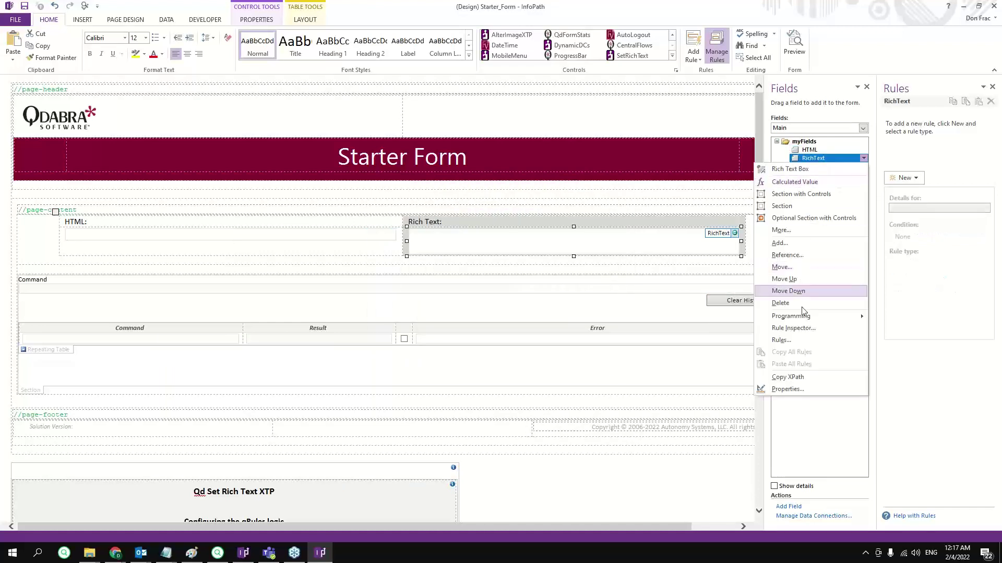
{"action": "left_click", "coordinate": [797, 378]}
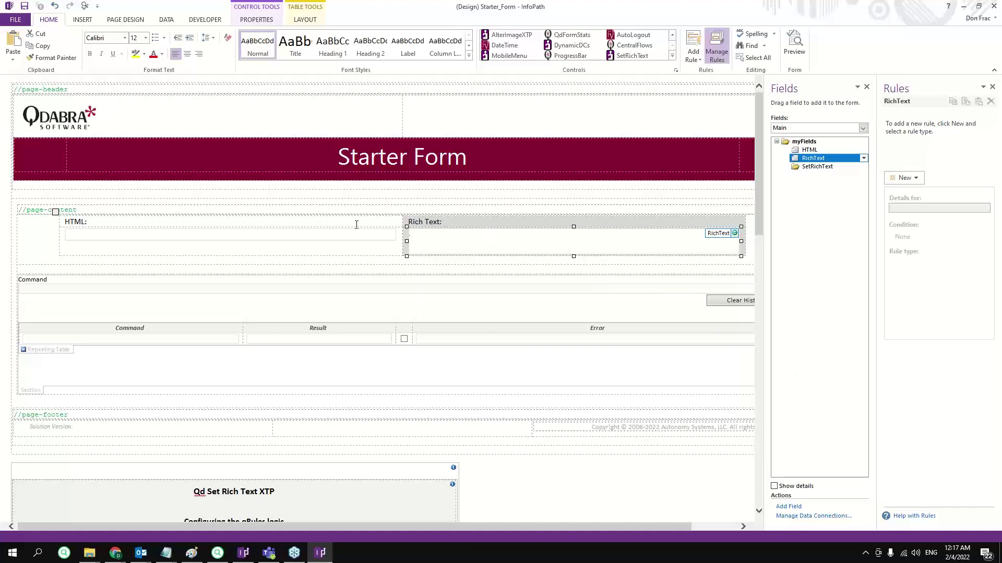
{"action": "left_click", "coordinate": [350, 239]}
{"action": "left_click", "coordinate": [970, 280]}
{"action": "left_click", "coordinate": [969, 295]}
{"action": "key", "text": "ctrl+v"}
Step: Target the second action at the resultxpath attribute under Actions/SetRichText in XtpLogic_SetRichText and save it
{"action": "left_click", "coordinate": [616, 258]}
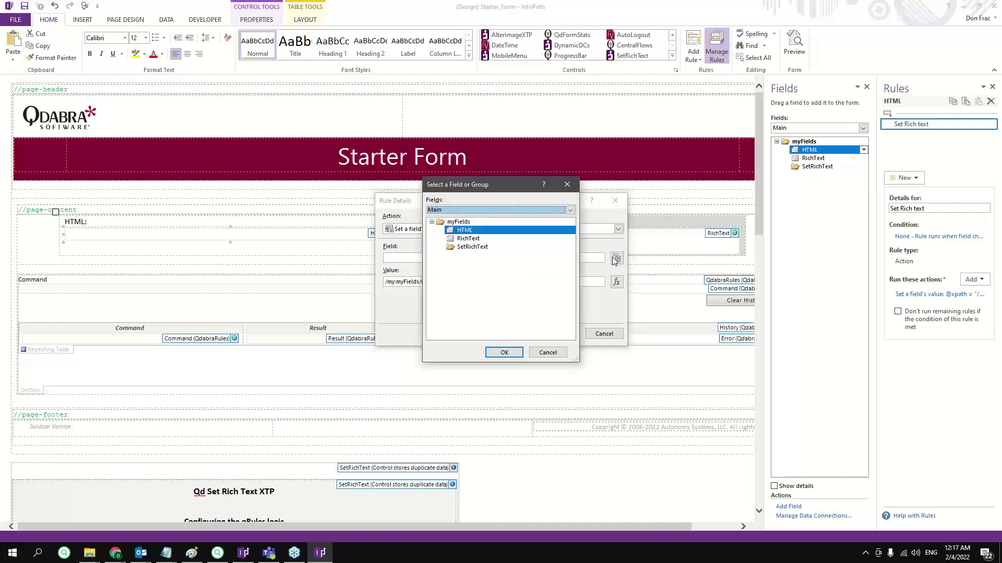
{"action": "left_click", "coordinate": [512, 210]}
{"action": "left_click", "coordinate": [503, 226]}
{"action": "left_click", "coordinate": [441, 239]}
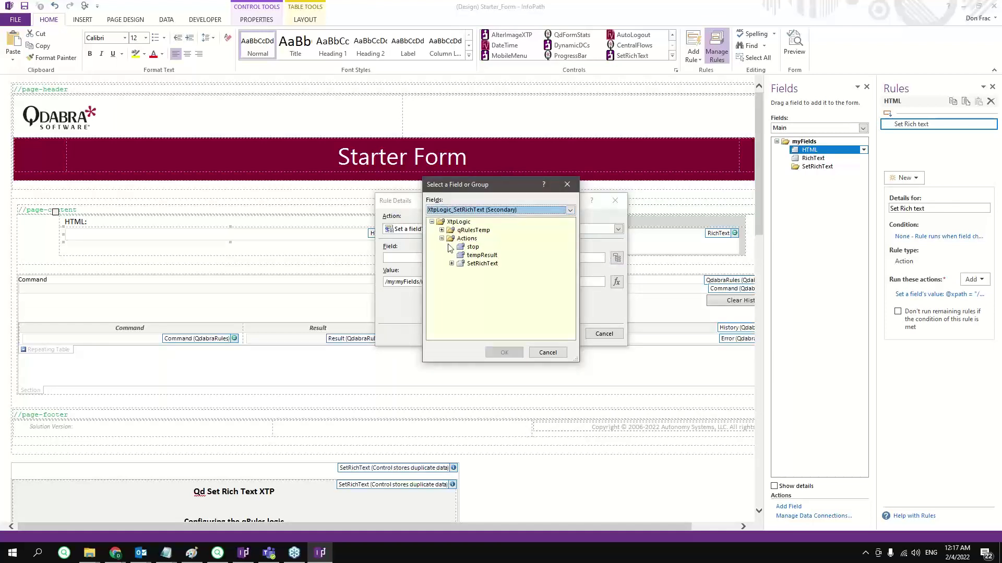
{"action": "left_click", "coordinate": [452, 263]}
{"action": "double_click", "coordinate": [485, 282]}
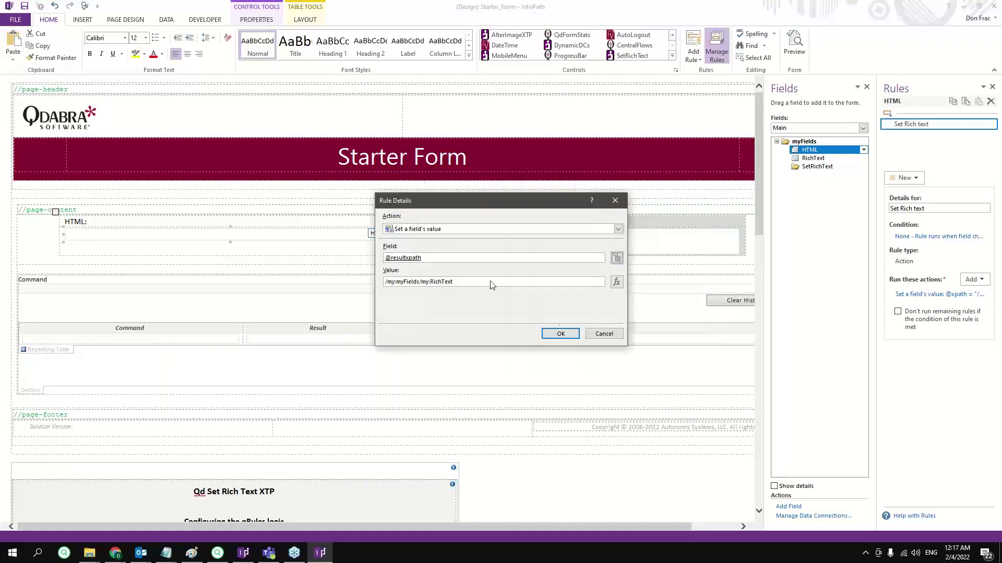
{"action": "left_click", "coordinate": [563, 336]}
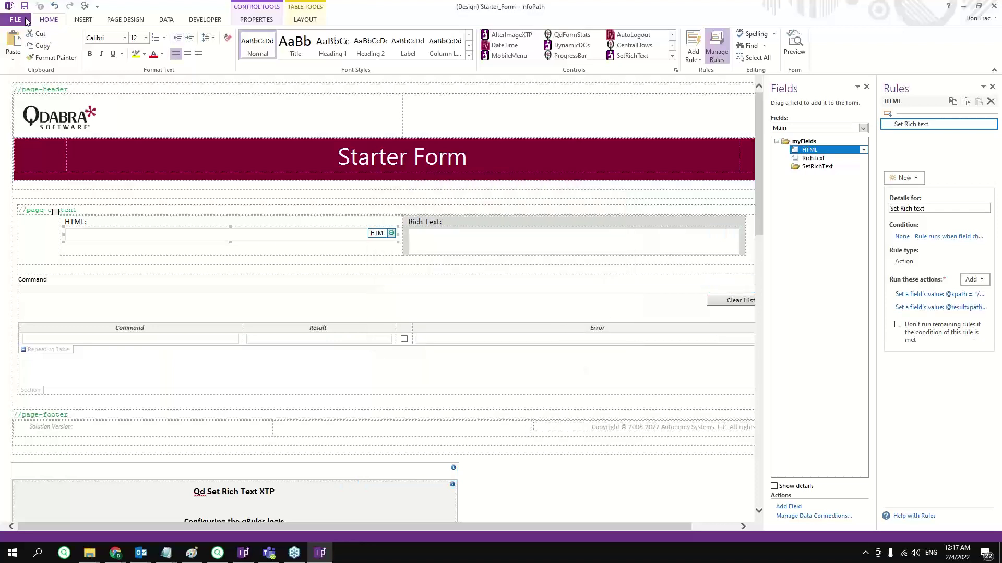
Step: Switch to FormsViewer in the browser and start a new template upload with Starter_Form.xsn from the desktop as the form template
{"action": "left_click", "coordinate": [16, 20]}
{"action": "key", "text": "Escape"}
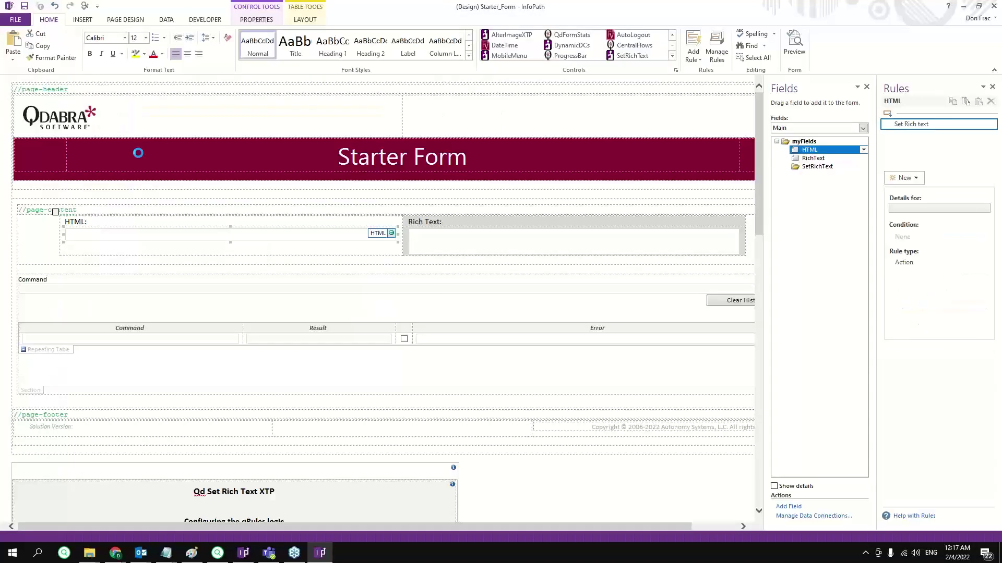
{"action": "left_click", "coordinate": [963, 10]}
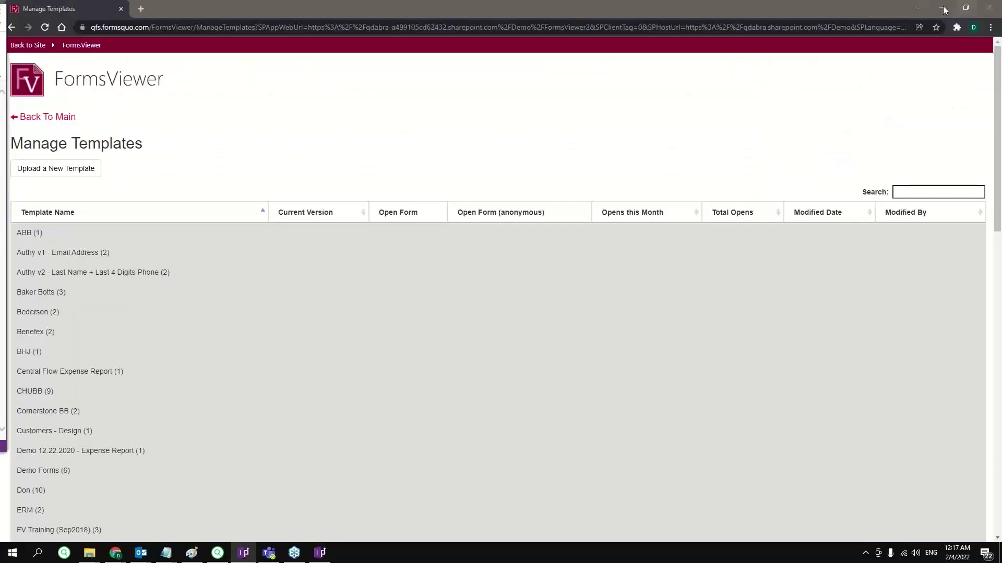
{"action": "left_click", "coordinate": [75, 174]}
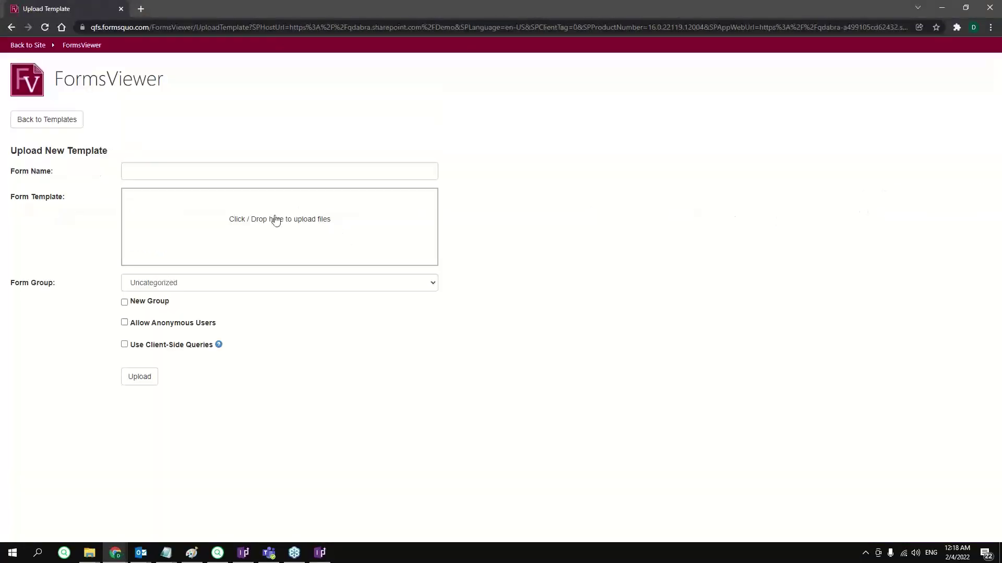
{"action": "left_click", "coordinate": [274, 218]}
{"action": "double_click", "coordinate": [164, 77]}
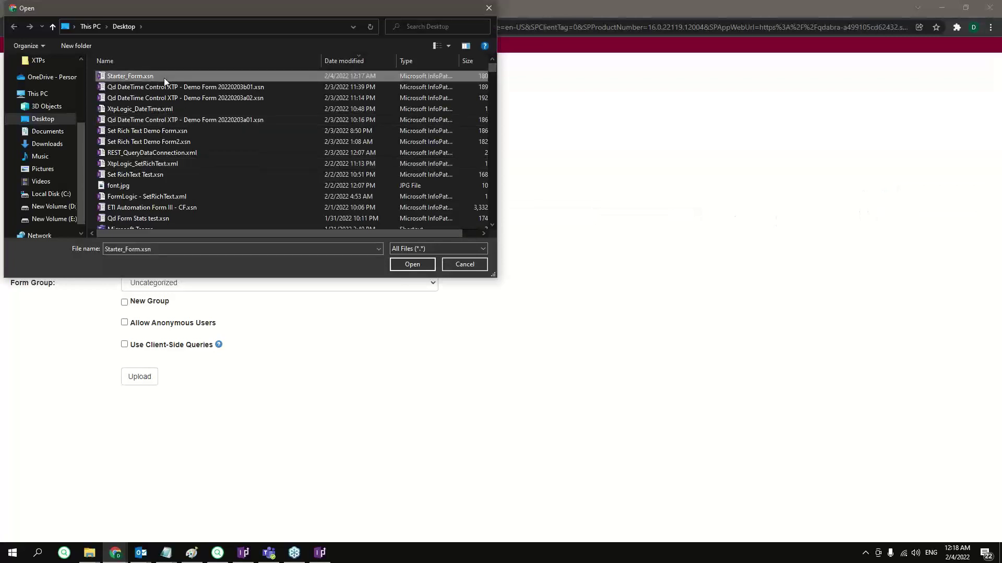
Step: Assign the template to the presenter's own form group, upload it and open the resulting form
{"action": "left_click", "coordinate": [199, 316]}
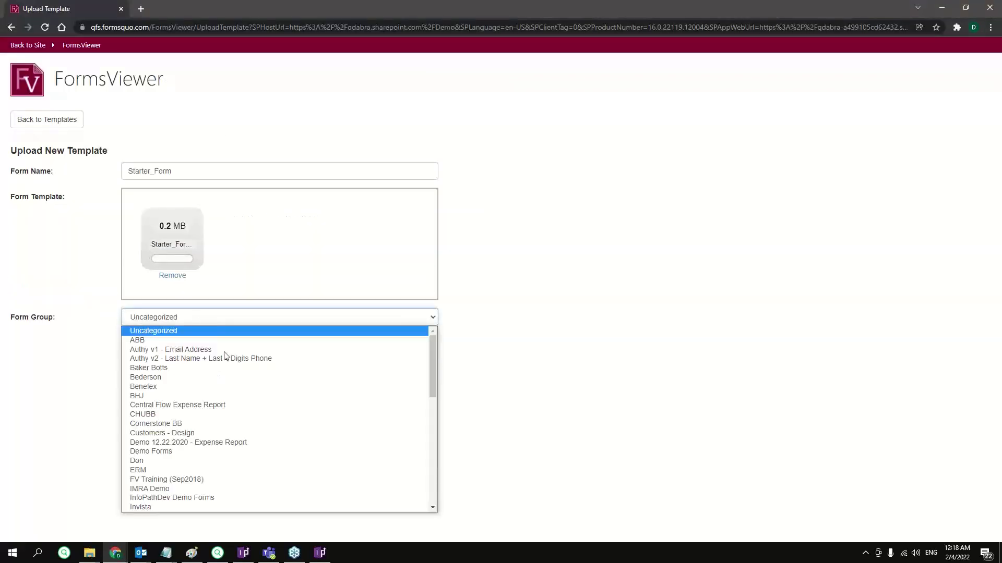
{"action": "left_click", "coordinate": [170, 462]}
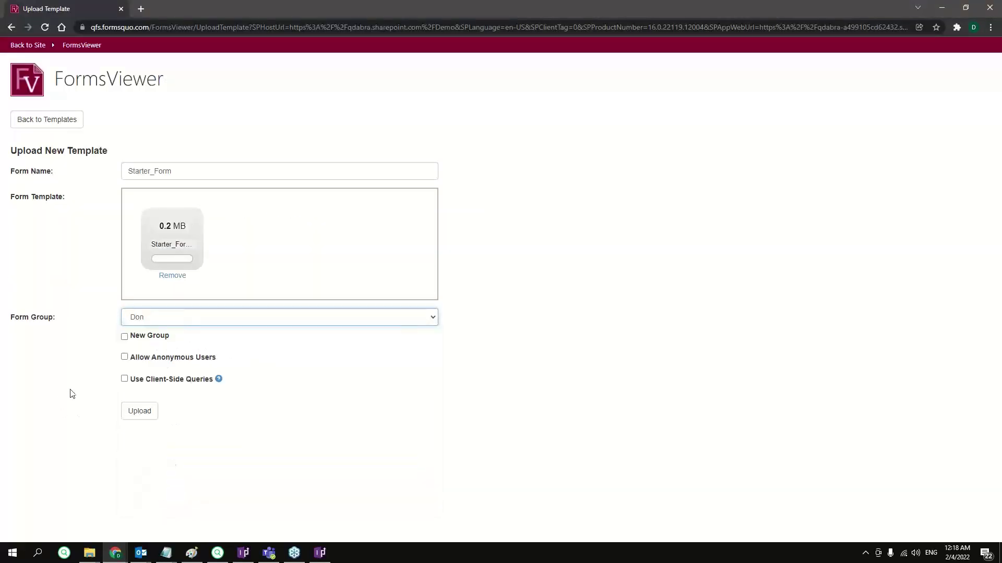
{"action": "left_click", "coordinate": [141, 412]}
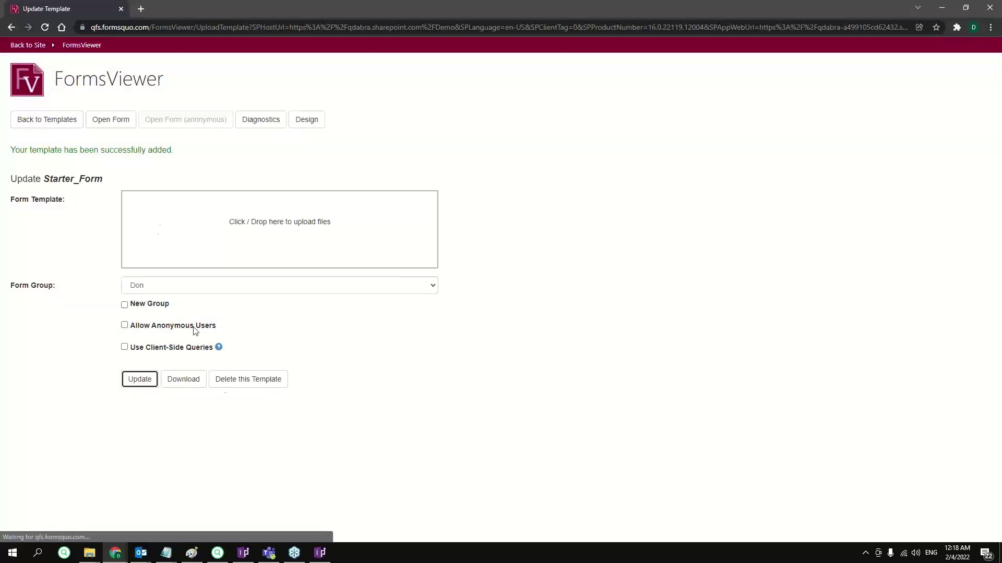
{"action": "left_click", "coordinate": [110, 119]}
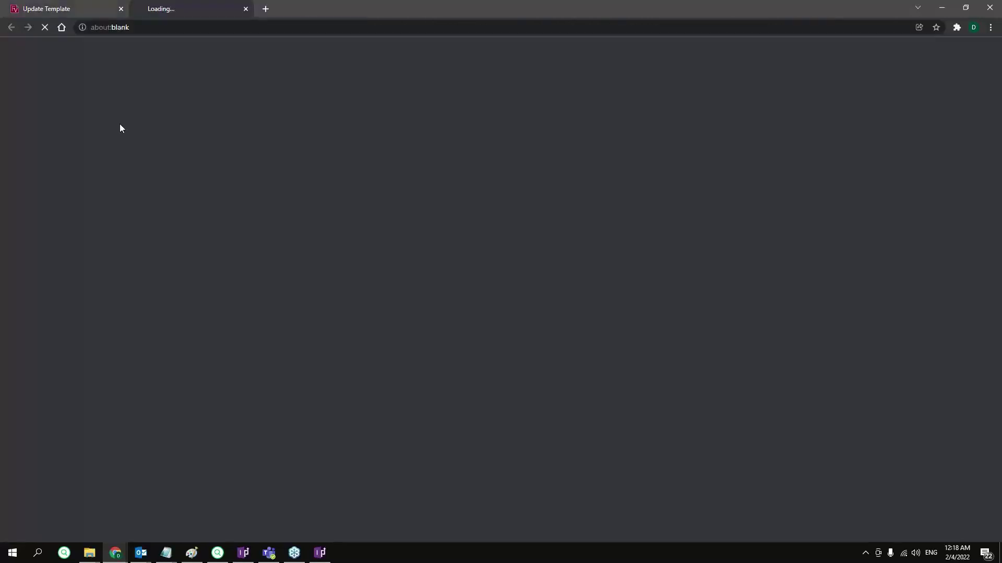
Step: Switch to InfoPath and examine the SetRichText instructions and the formatting rule on their enclosing section
{"action": "left_click", "coordinate": [327, 557]}
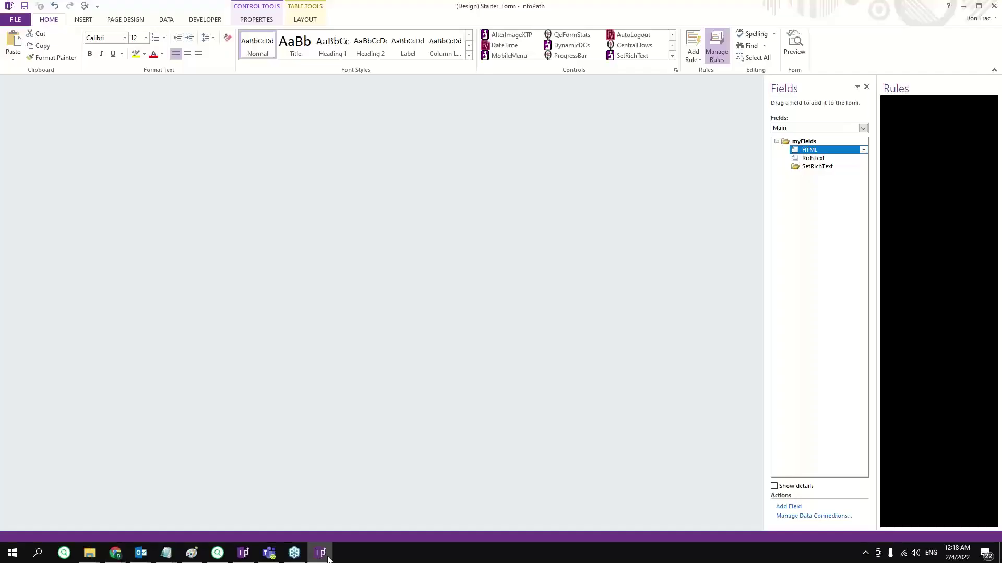
{"action": "scroll", "coordinate": [365, 359], "scroll_direction": "down", "scroll_amount": 10}
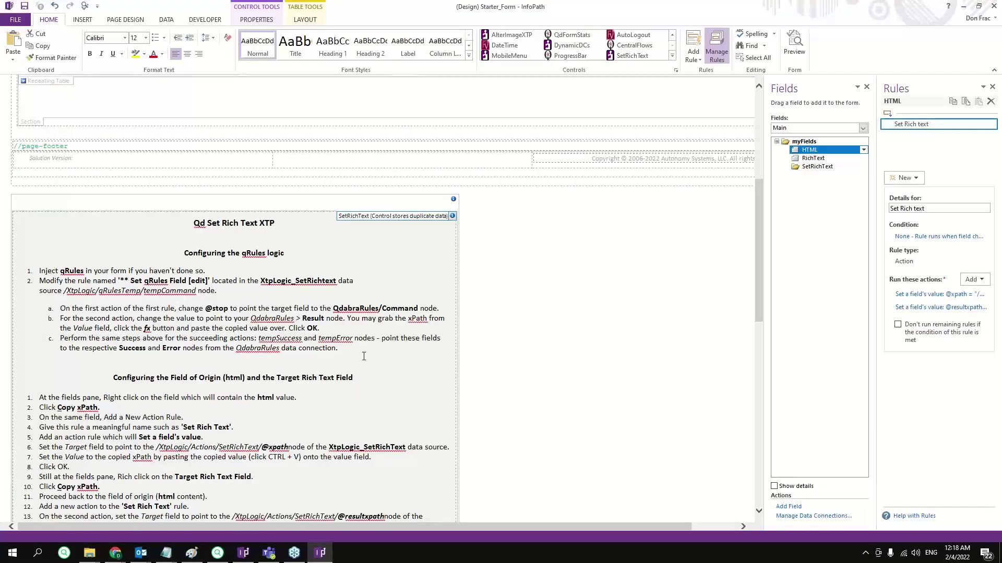
{"action": "scroll", "coordinate": [285, 284], "scroll_direction": "up", "scroll_amount": 3}
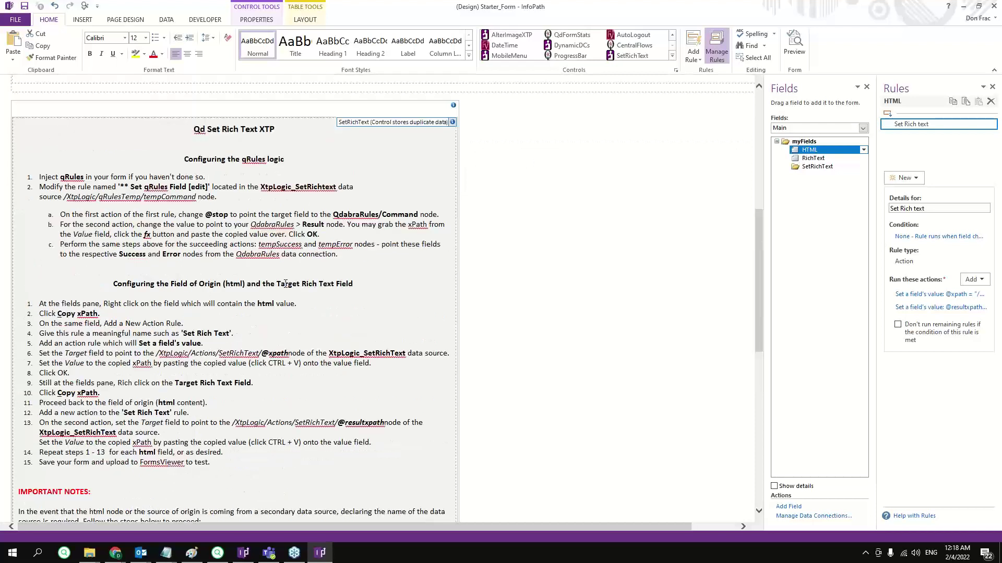
{"action": "scroll", "coordinate": [285, 283], "scroll_direction": "down", "scroll_amount": 15}
{"action": "left_click", "coordinate": [45, 476]}
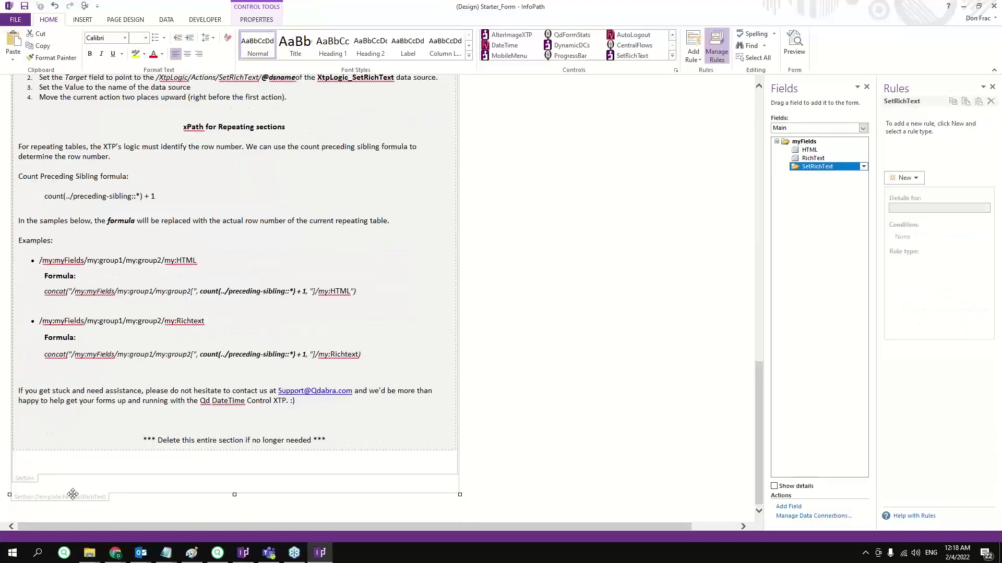
{"action": "left_click", "coordinate": [37, 480]}
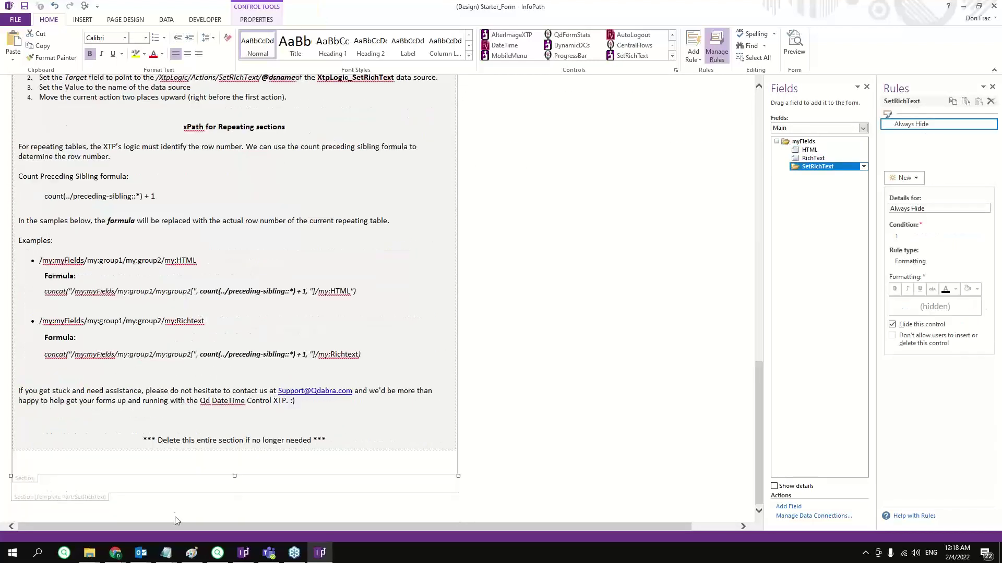
Step: Test the opened Starter Form by pasting the formatted-text HTML into the HTML field, and replace it with the image HTML
{"action": "left_click", "coordinate": [320, 553]}
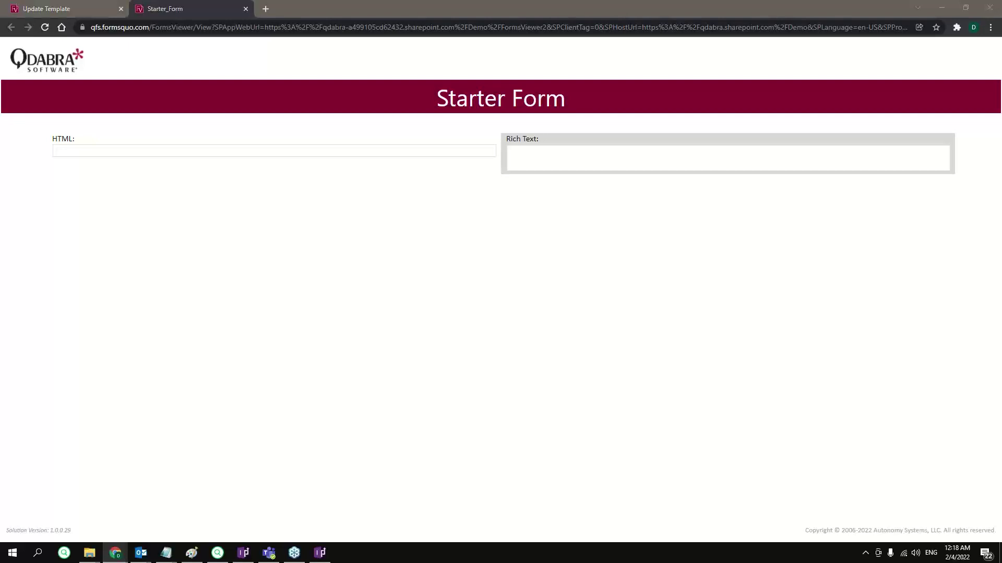
{"action": "left_click", "coordinate": [123, 189]}
{"action": "left_click", "coordinate": [118, 152]}
{"action": "key", "text": "ctrl+v"}
{"action": "left_click", "coordinate": [198, 231]}
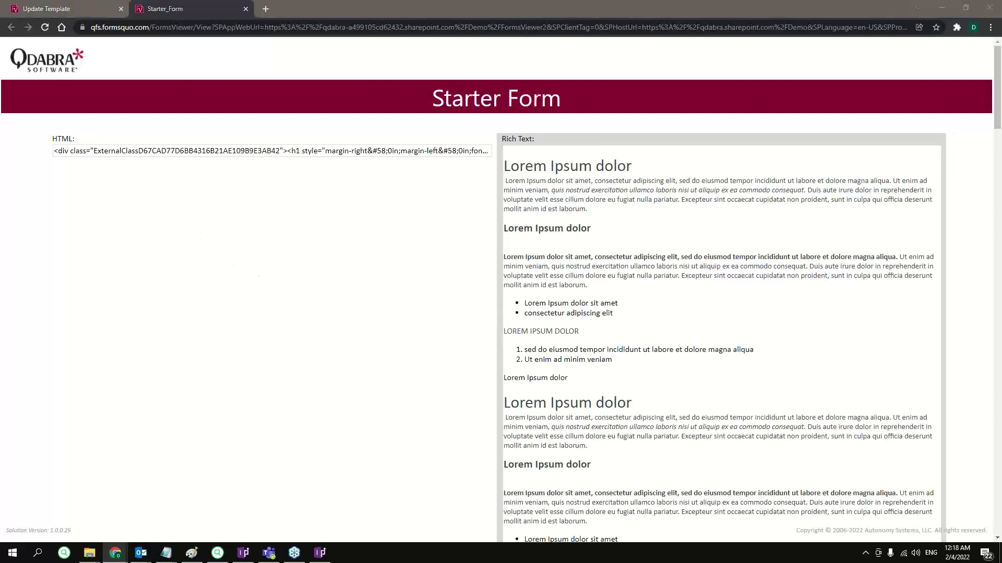
{"action": "left_click", "coordinate": [237, 150]}
{"action": "key", "text": "ctrl+a"}
{"action": "key", "text": "ctrl+v"}
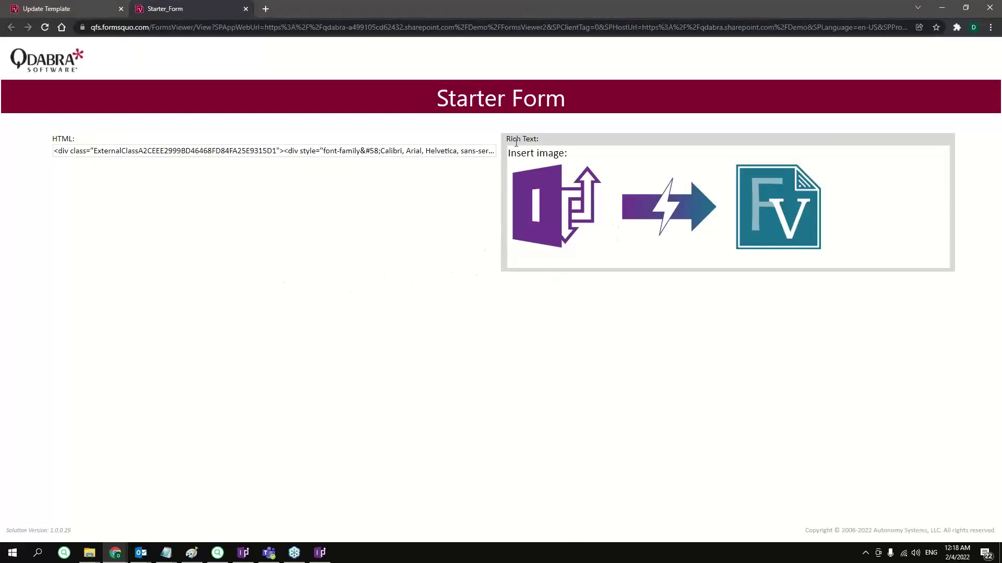
Step: Switch to InfoPath and display the rules of Actions/SetRichText in the XtpLogic_SetRichText data source in a widened Rules pane
{"action": "left_click", "coordinate": [321, 553]}
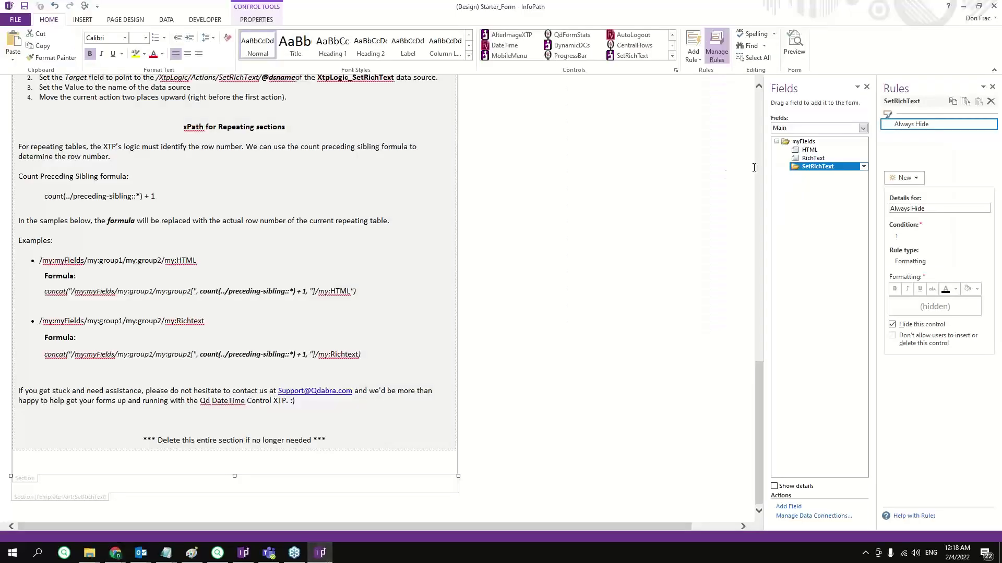
{"action": "left_click", "coordinate": [800, 130]}
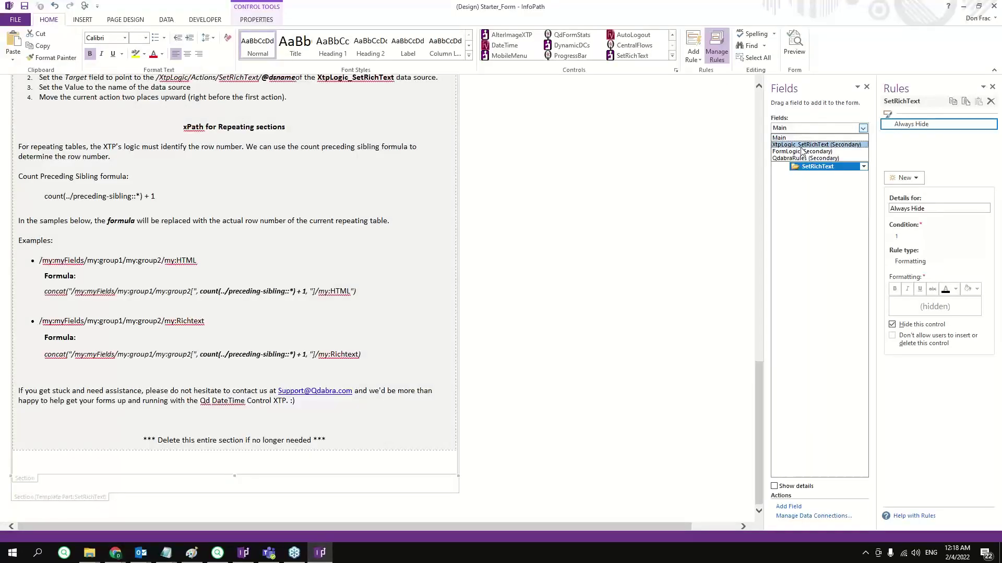
{"action": "left_click", "coordinate": [804, 144]}
{"action": "left_click", "coordinate": [786, 158]}
{"action": "left_click", "coordinate": [796, 183]}
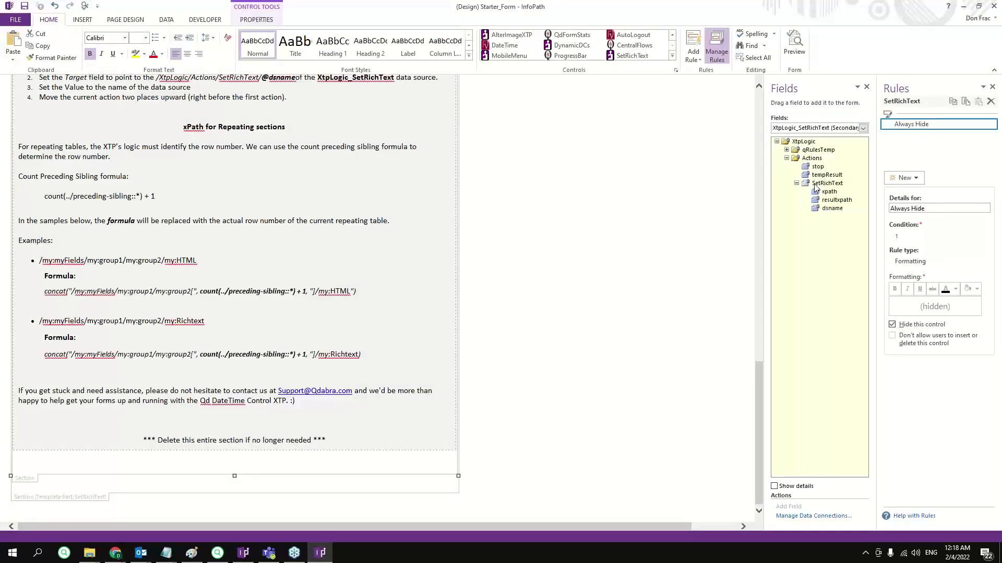
{"action": "left_click", "coordinate": [827, 183]}
{"action": "left_click_drag", "start_coordinate": [877, 182], "coordinate": [671, 188]}
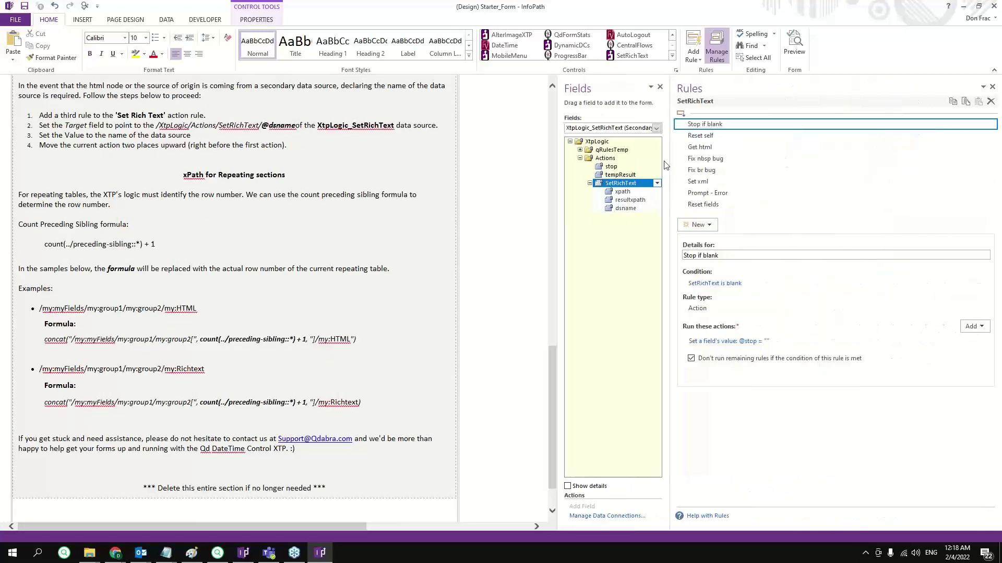
Step: Inspect the formula of the tempCommand action in the Set xml rule
{"action": "left_click", "coordinate": [698, 182]}
{"action": "left_click", "coordinate": [739, 357]}
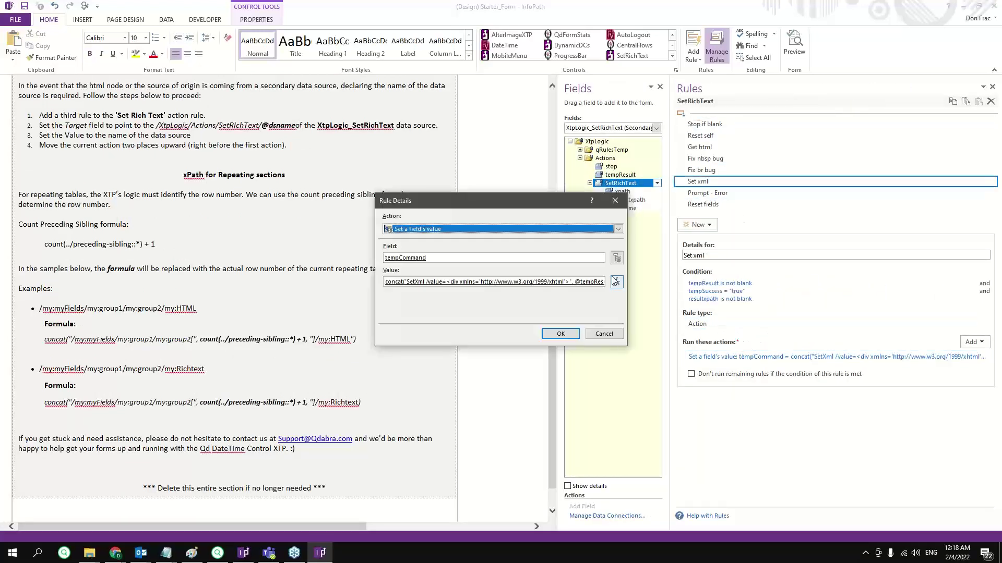
{"action": "left_click", "coordinate": [619, 282]}
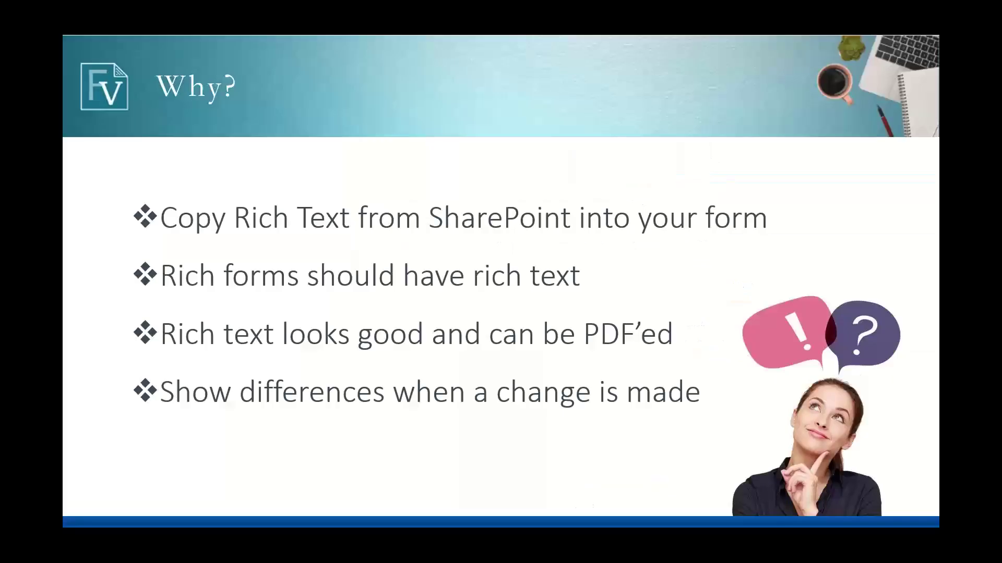
{"action": "left_click", "coordinate": [588, 288]}
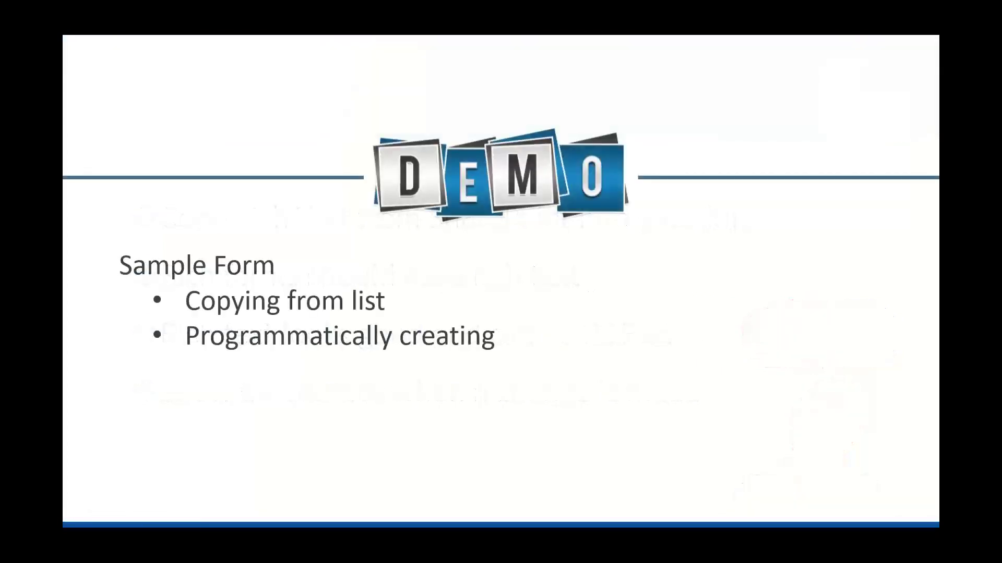
{"action": "key", "text": "Right"}
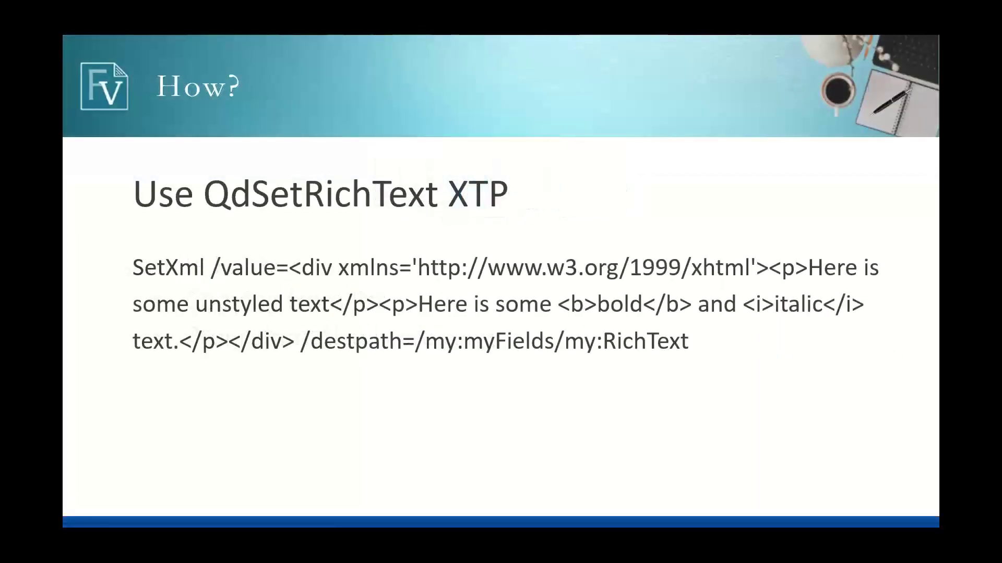
{"action": "key", "text": "Right"}
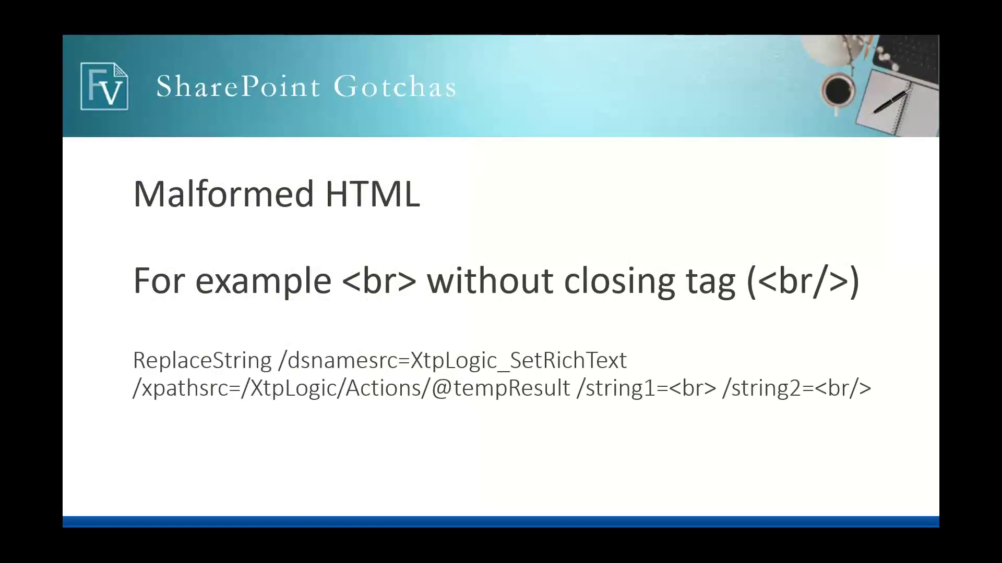
{"action": "key", "text": "Right"}
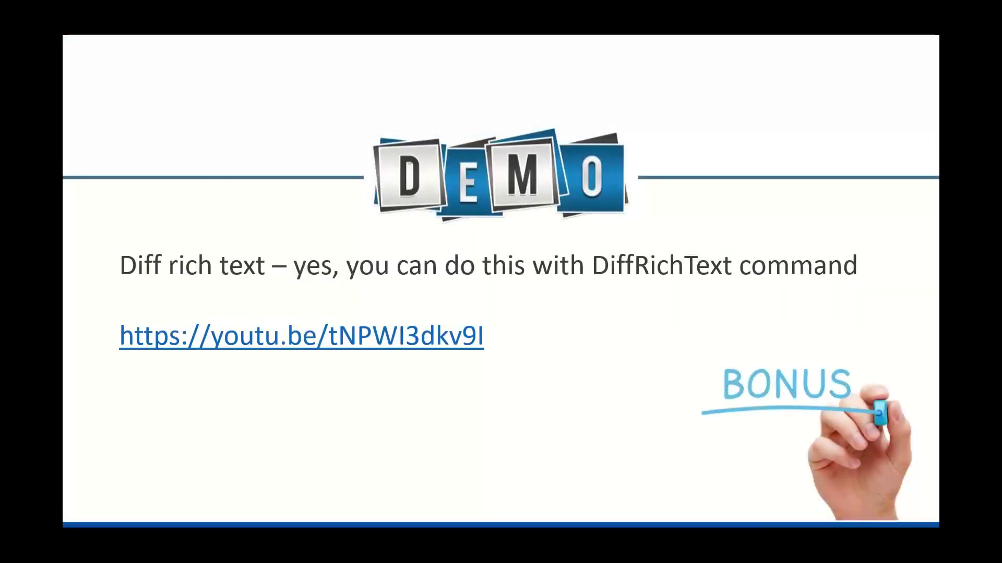
Step: Switch to the browser and view the DiffRichText template page and its open example form
{"action": "key", "text": "alt+Tab"}
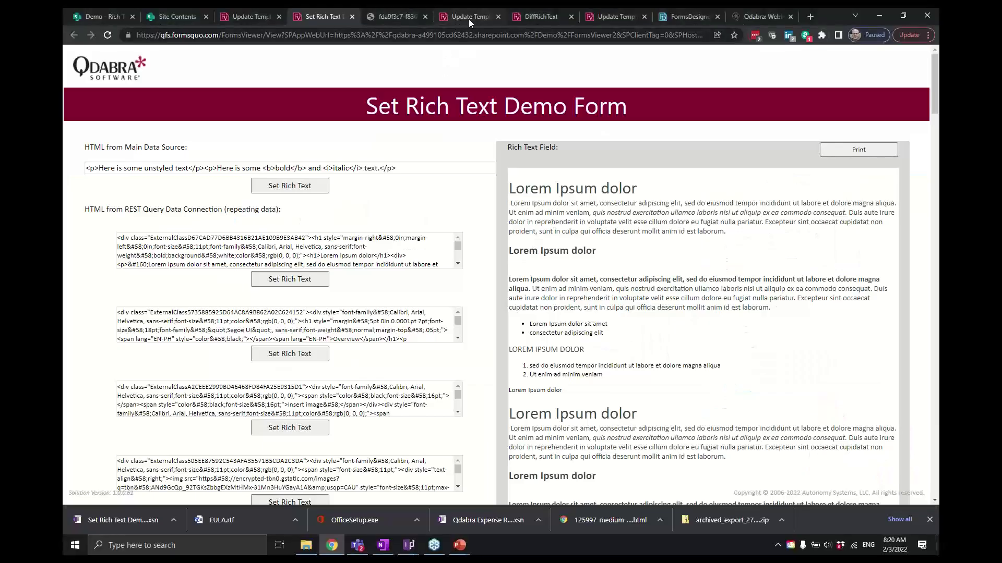
{"action": "left_click", "coordinate": [470, 17]}
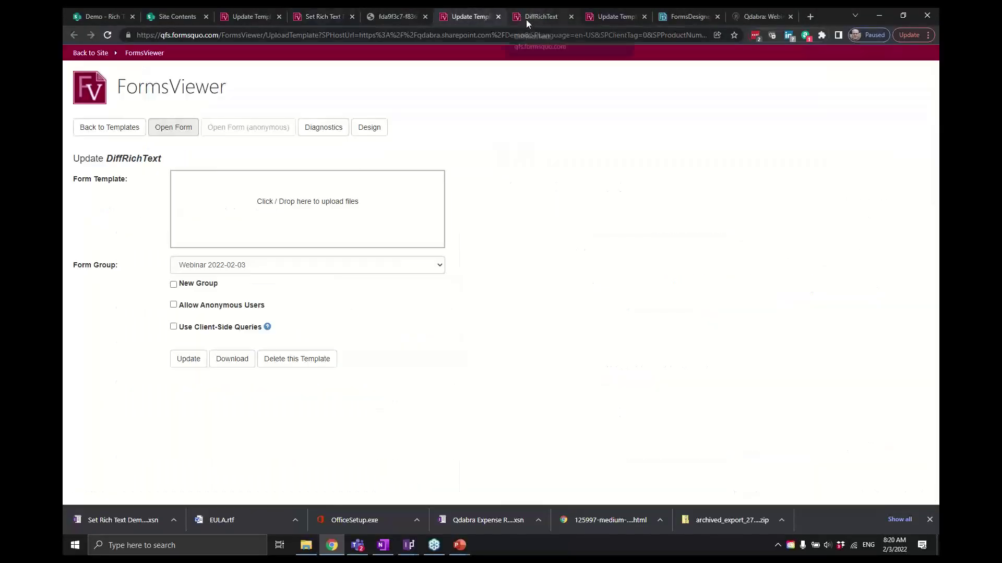
{"action": "left_click", "coordinate": [526, 19]}
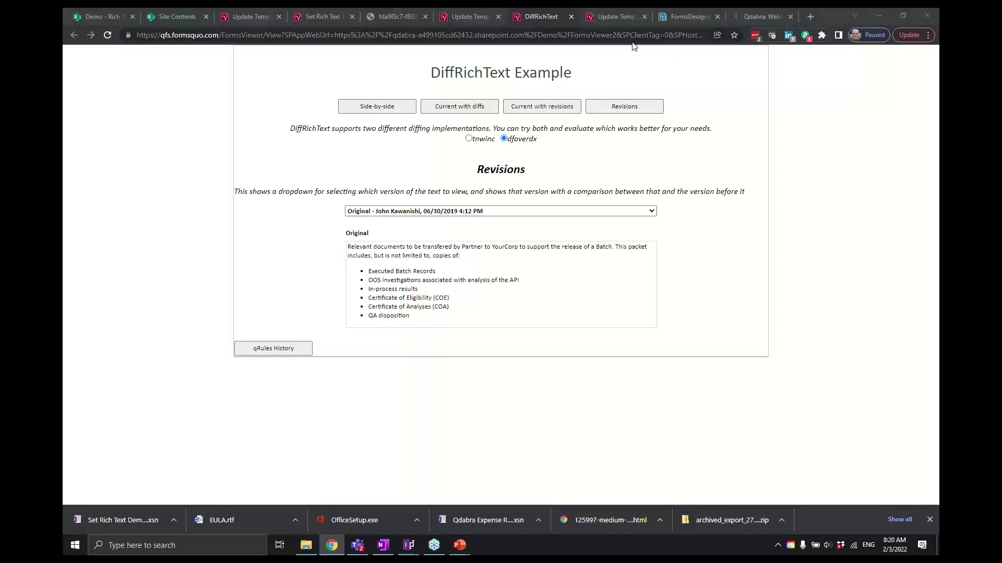
Step: View the Qdabra webinar history page and locate the FormsViewer Diffing Feature webinar
{"action": "key", "text": "alt+Tab"}
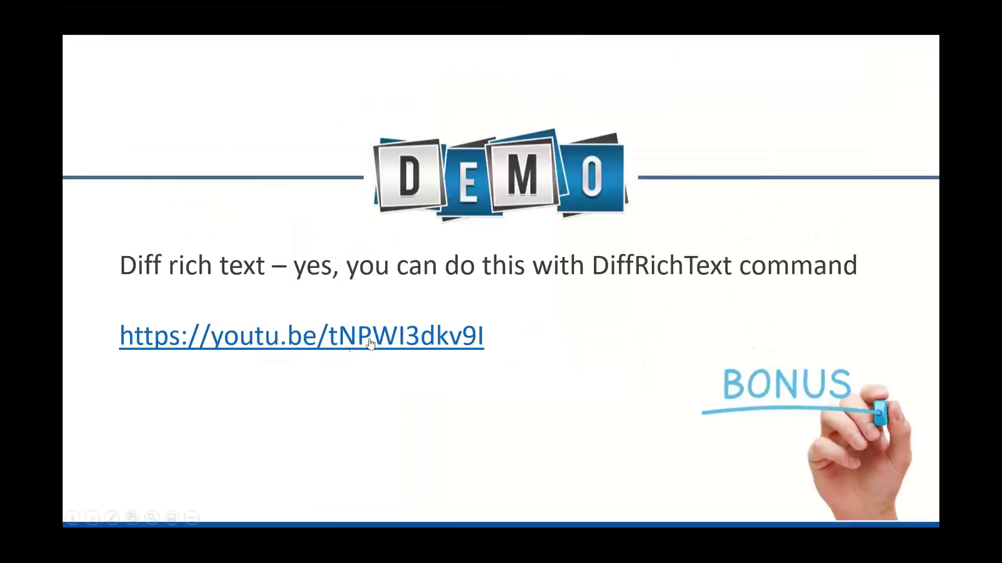
{"action": "key", "text": "alt+Tab"}
{"action": "left_click", "coordinate": [748, 18]}
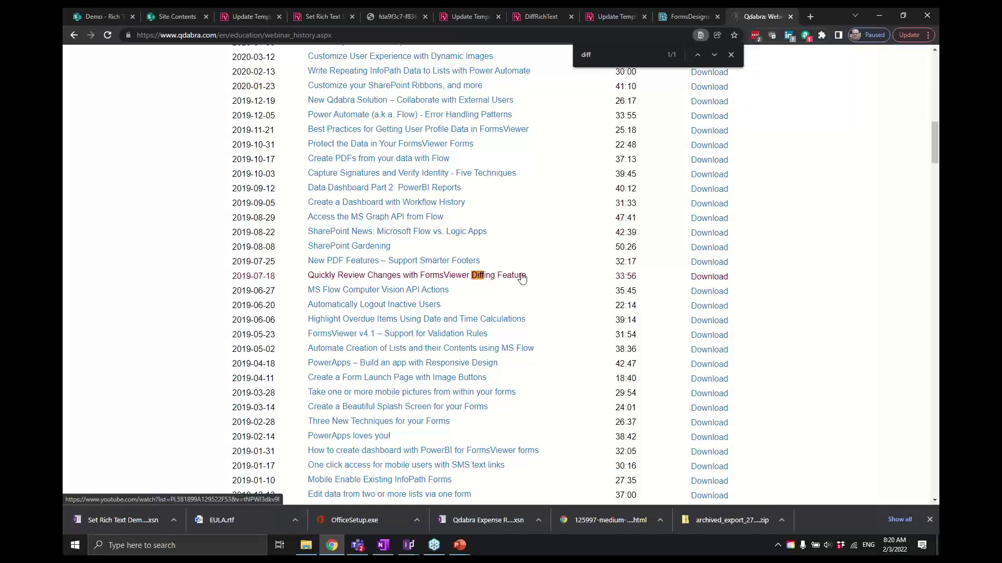
Step: Return from the slides to the DiffRichText example form in the browser
{"action": "key", "text": "alt+Tab"}
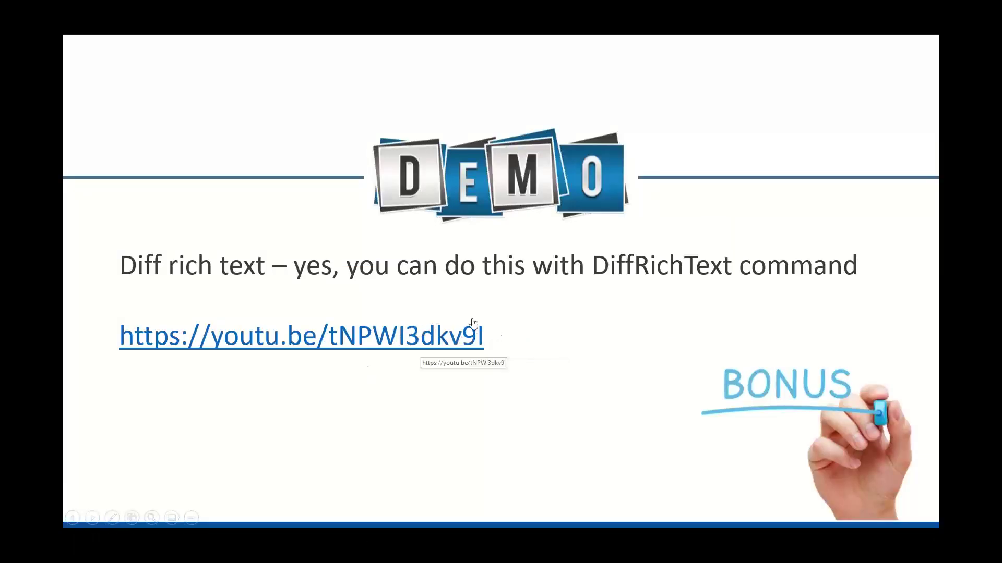
{"action": "key", "text": "alt+Tab"}
{"action": "key", "text": "Escape"}
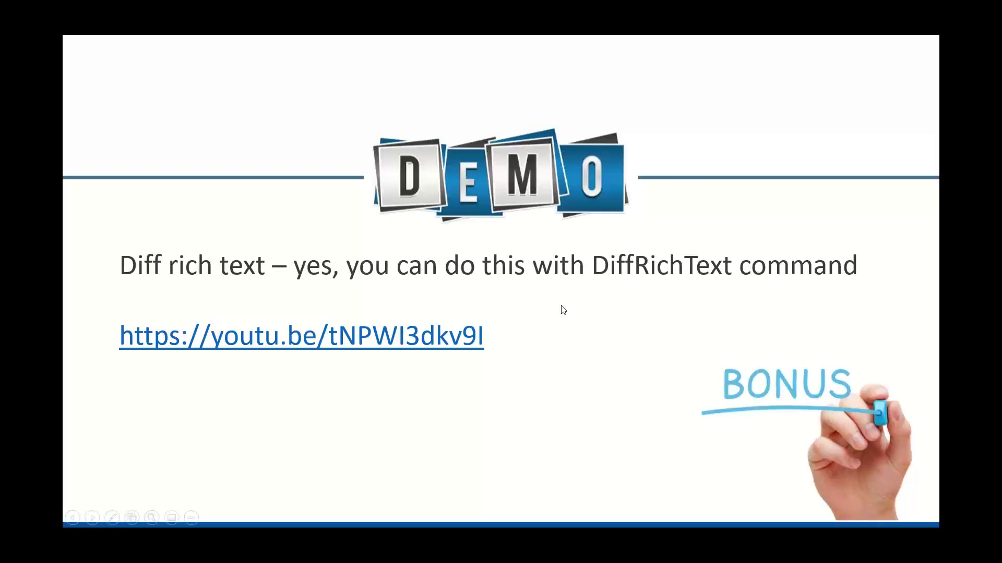
{"action": "key", "text": "alt+Tab"}
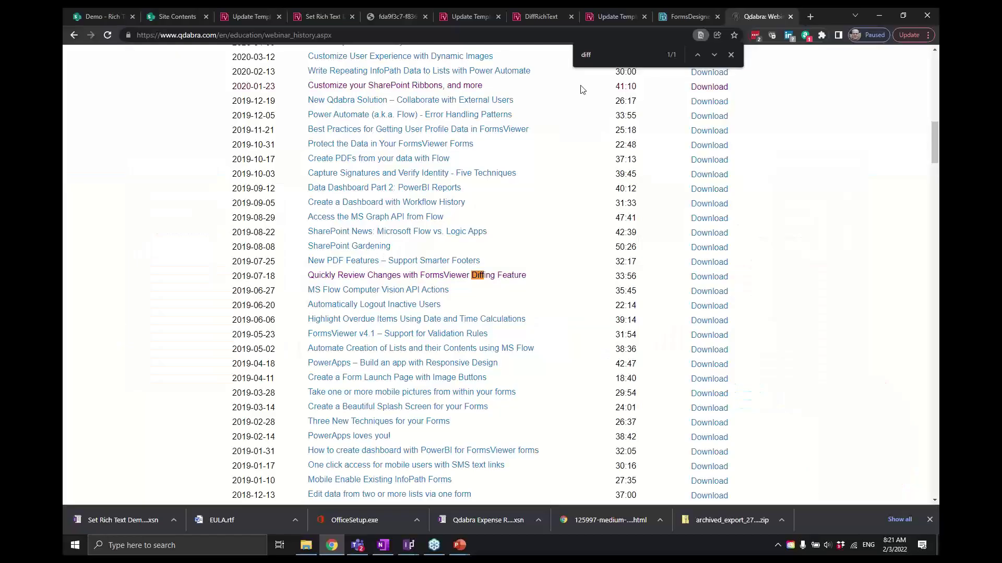
{"action": "left_click", "coordinate": [528, 19]}
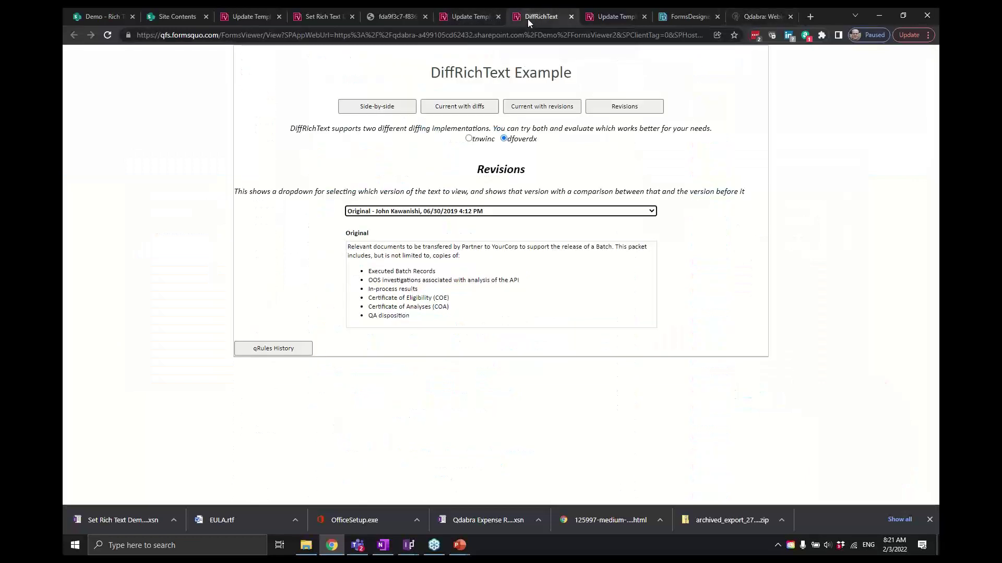
Step: View Revision 3, Revision 2 and Revision 1 in turn to compare each version's text with its changes
{"action": "left_click", "coordinate": [506, 214]}
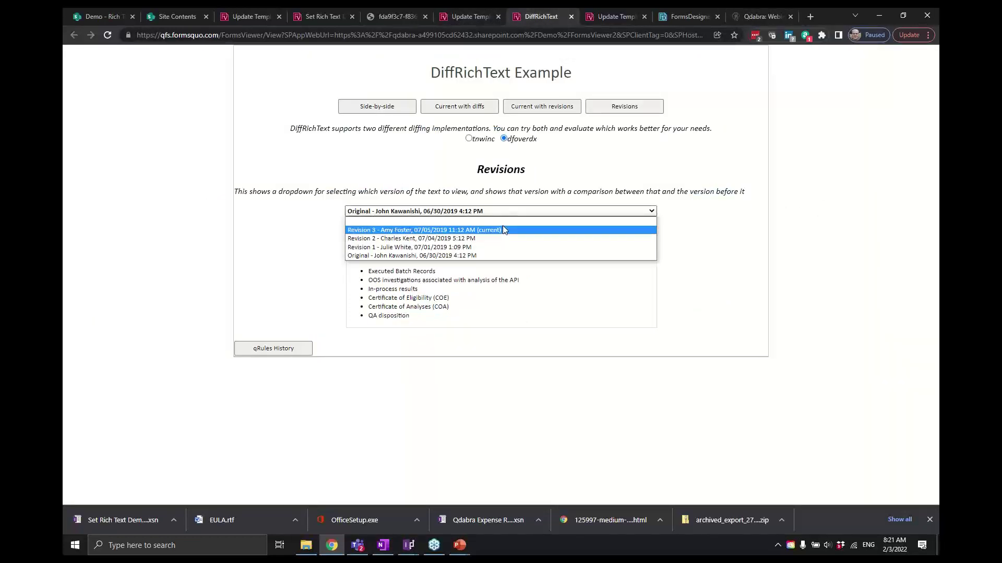
{"action": "left_click", "coordinate": [502, 226]}
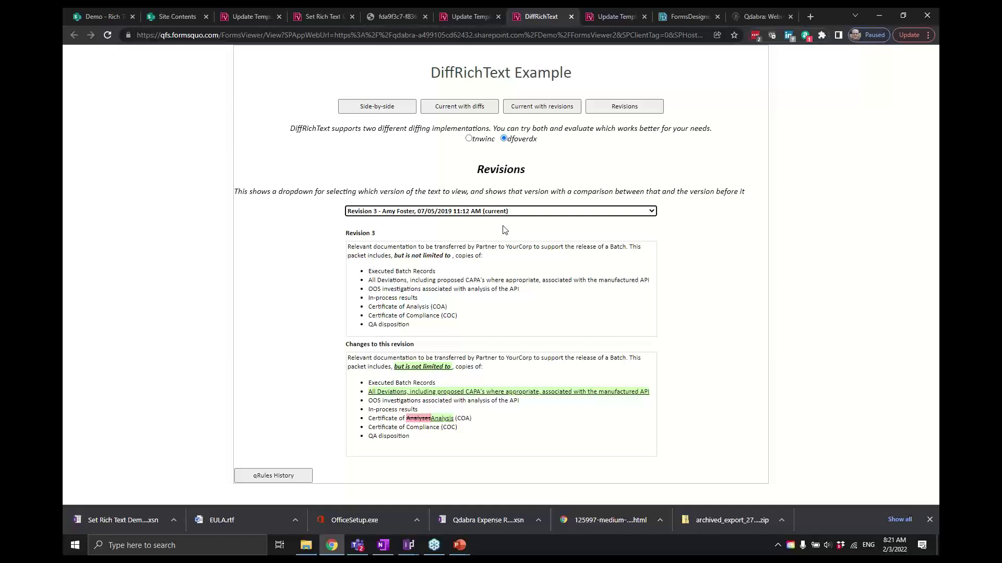
{"action": "left_click", "coordinate": [527, 211]}
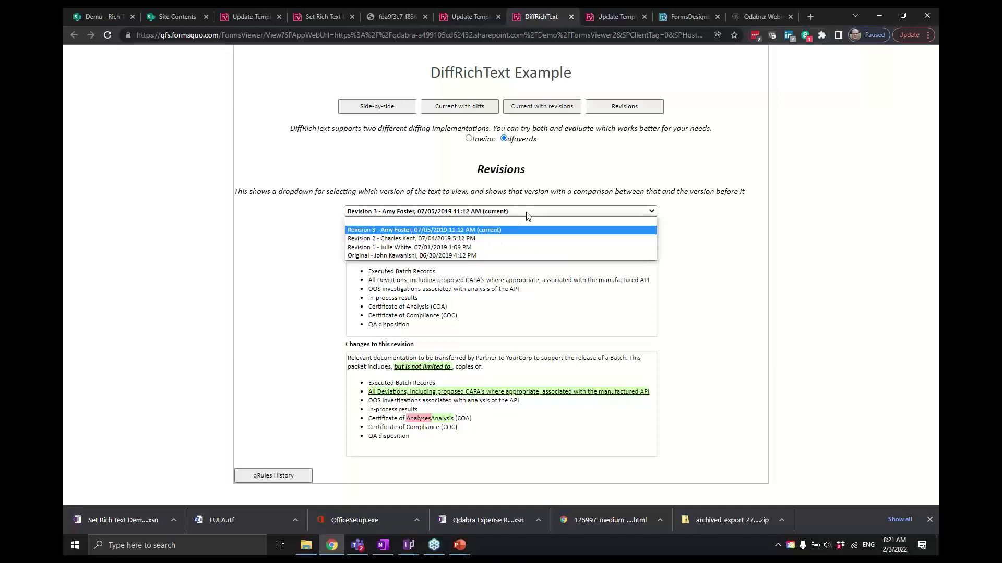
{"action": "left_click", "coordinate": [511, 239]}
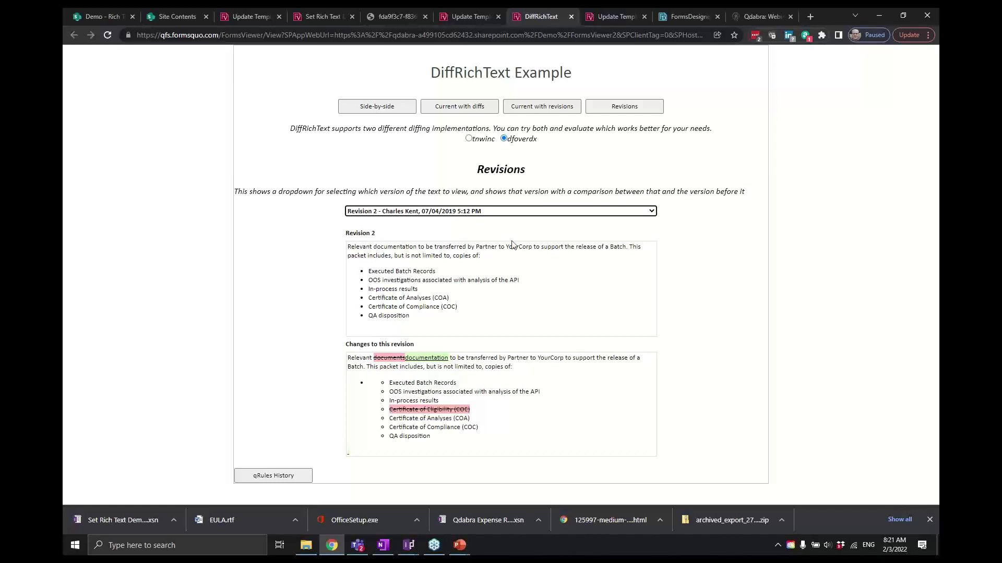
{"action": "left_click", "coordinate": [502, 212]}
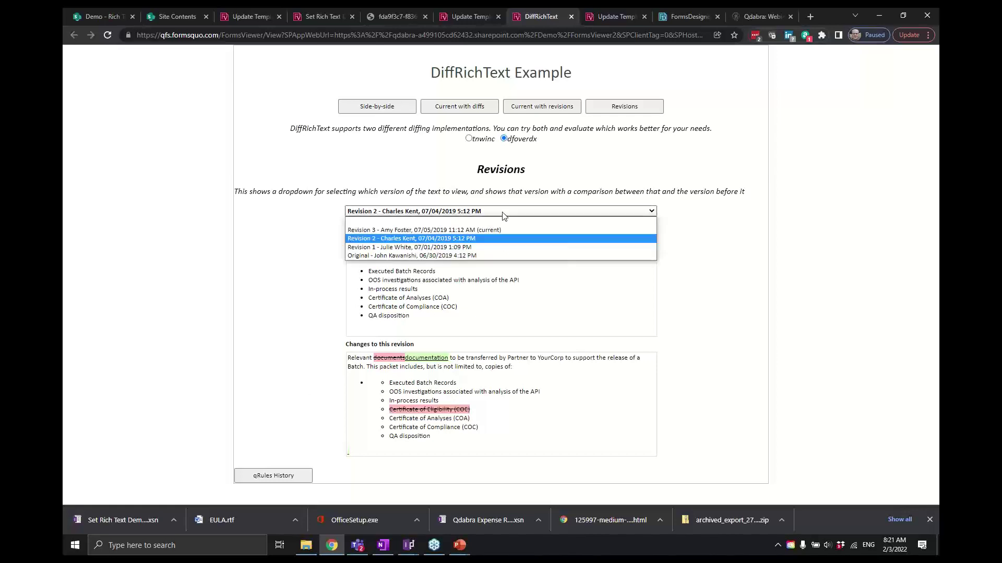
{"action": "left_click", "coordinate": [503, 249]}
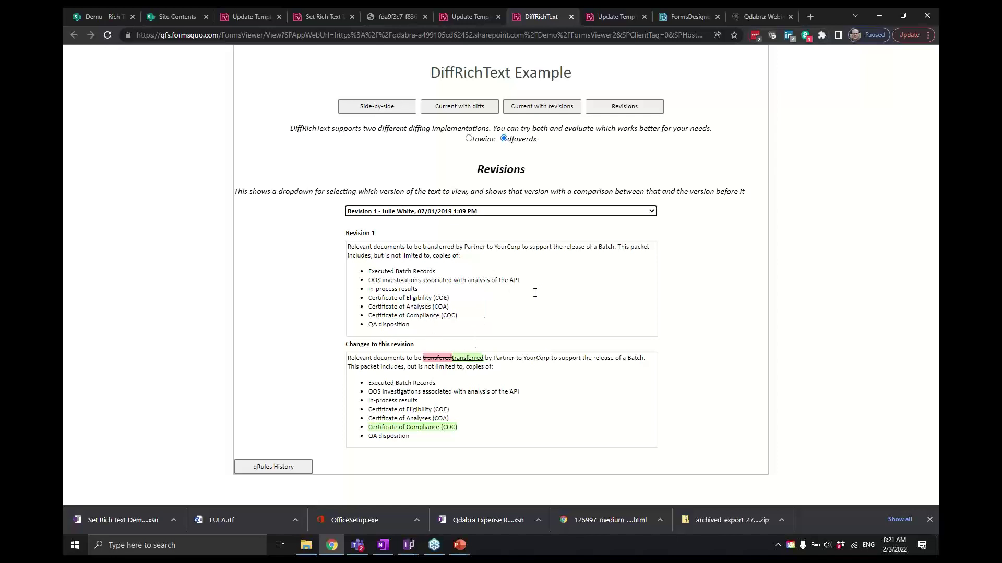
Step: Switch to the DiffRichText Example design in InfoPath and expand RichTextRows and RichTextRow in the Main data source
{"action": "key", "text": "alt+Tab"}
{"action": "key", "text": "alt+Tab"}
{"action": "key", "text": "alt+Tab"}
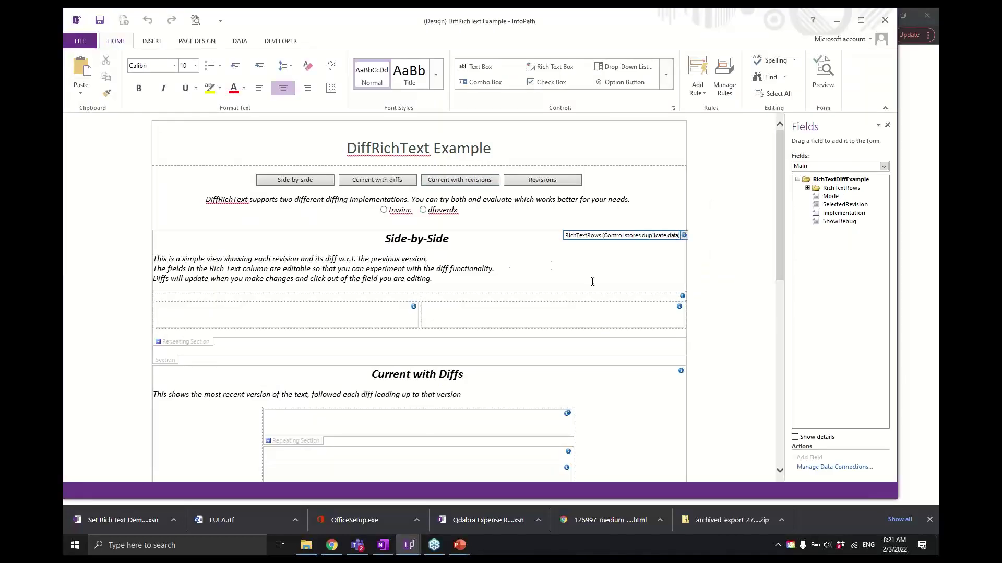
{"action": "left_click", "coordinate": [783, 48]}
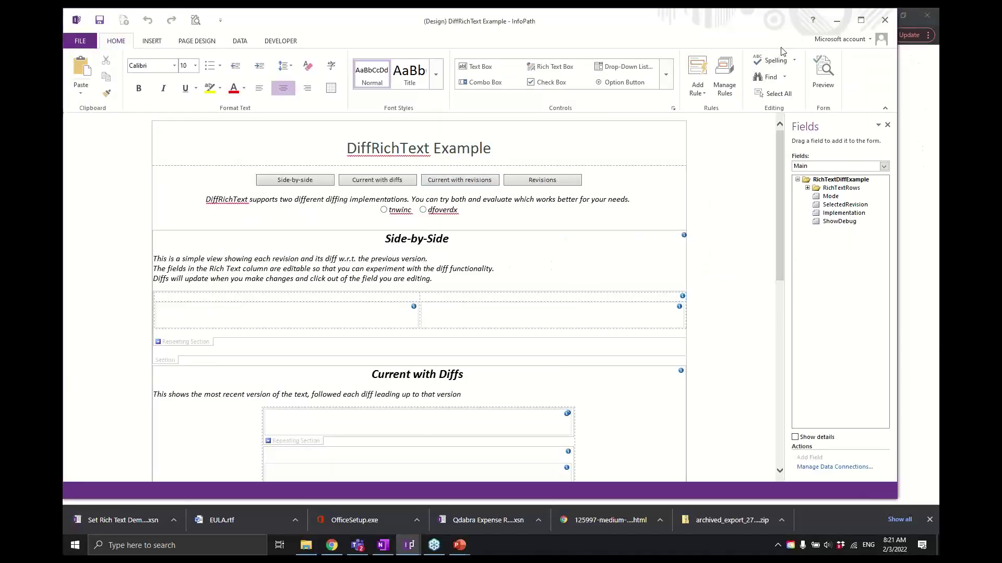
{"action": "left_click", "coordinate": [807, 188]}
{"action": "left_click", "coordinate": [817, 196]}
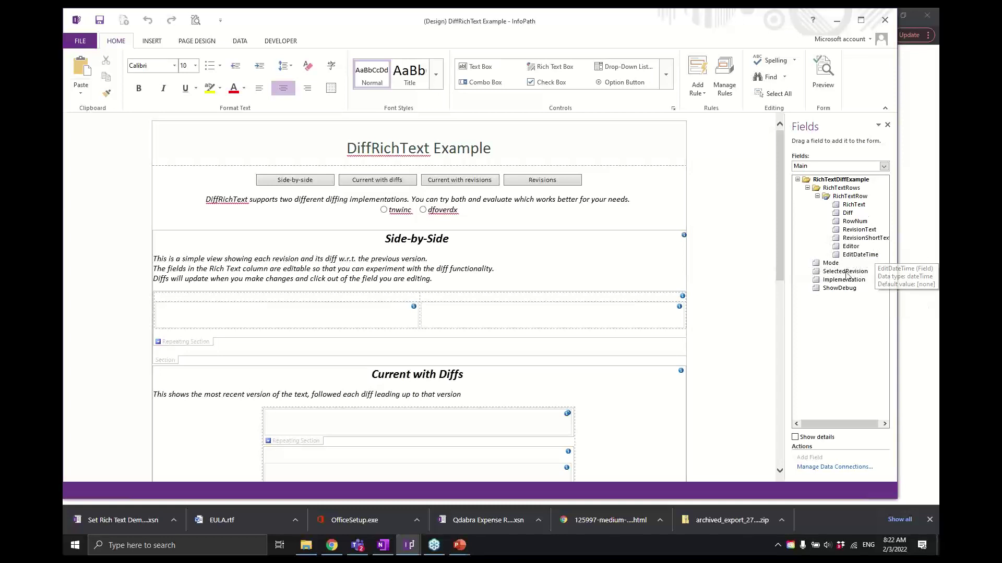
Step: Show the RichTextExample secondary data source and expand its groups down to the RichTextRow fields
{"action": "left_click", "coordinate": [845, 167]}
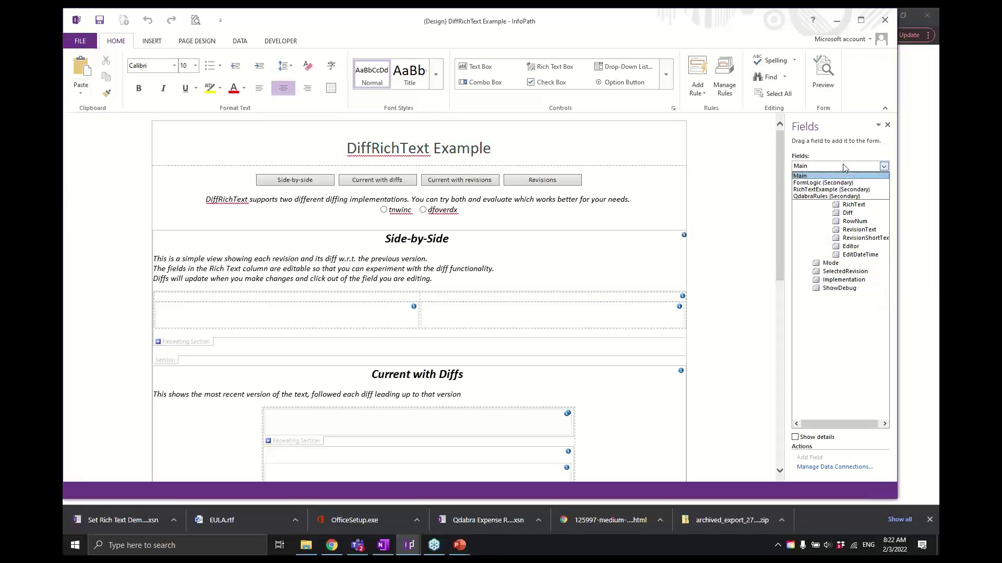
{"action": "left_click", "coordinate": [842, 189]}
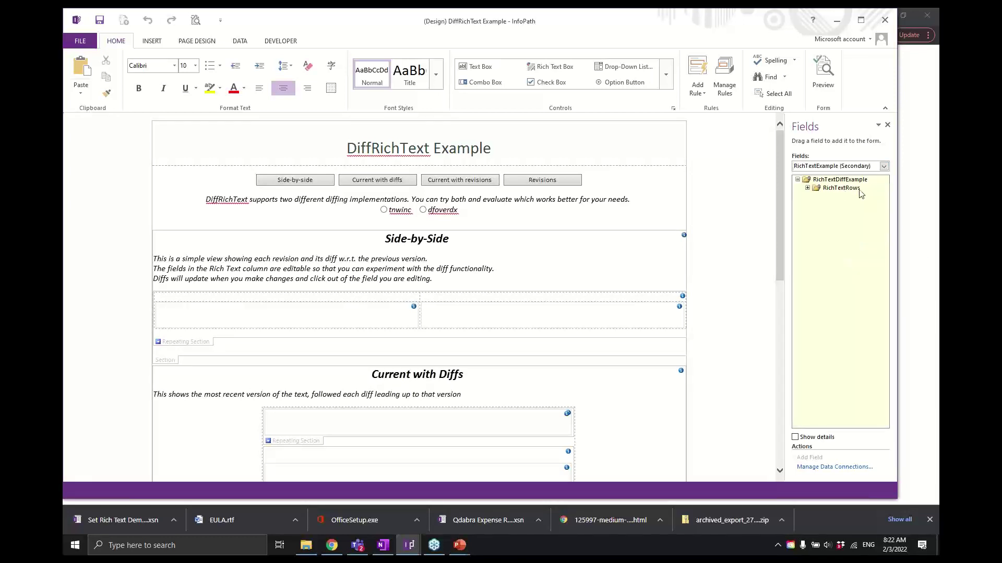
{"action": "left_click", "coordinate": [808, 188]}
{"action": "left_click", "coordinate": [817, 196]}
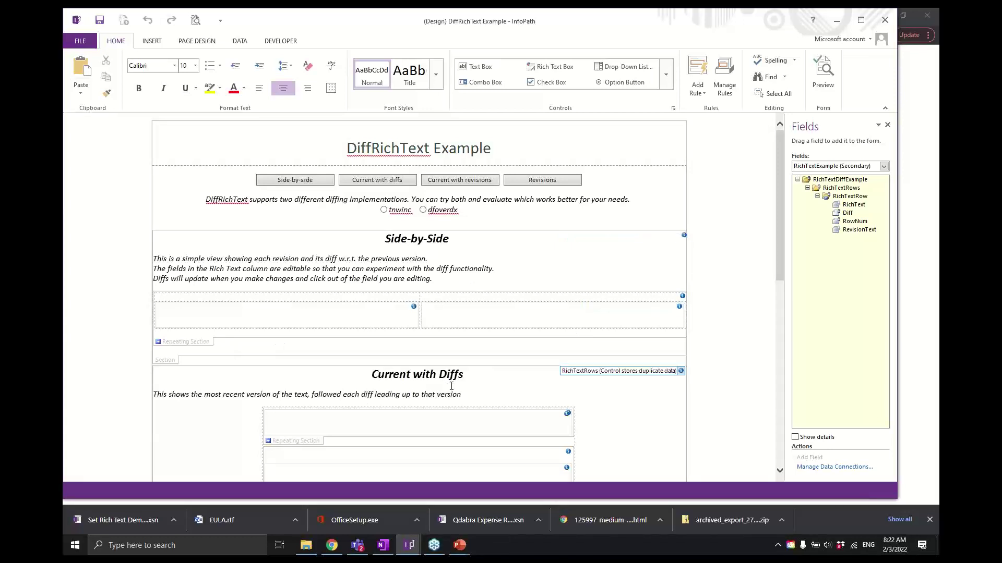
Step: Return to the form in the browser, show the qRules History and highlight the first DiffRichText command's parentpath value
{"action": "key", "text": "alt+Tab"}
{"action": "left_click", "coordinate": [277, 467]}
{"action": "scroll", "coordinate": [472, 427], "scroll_direction": "down", "scroll_amount": 3}
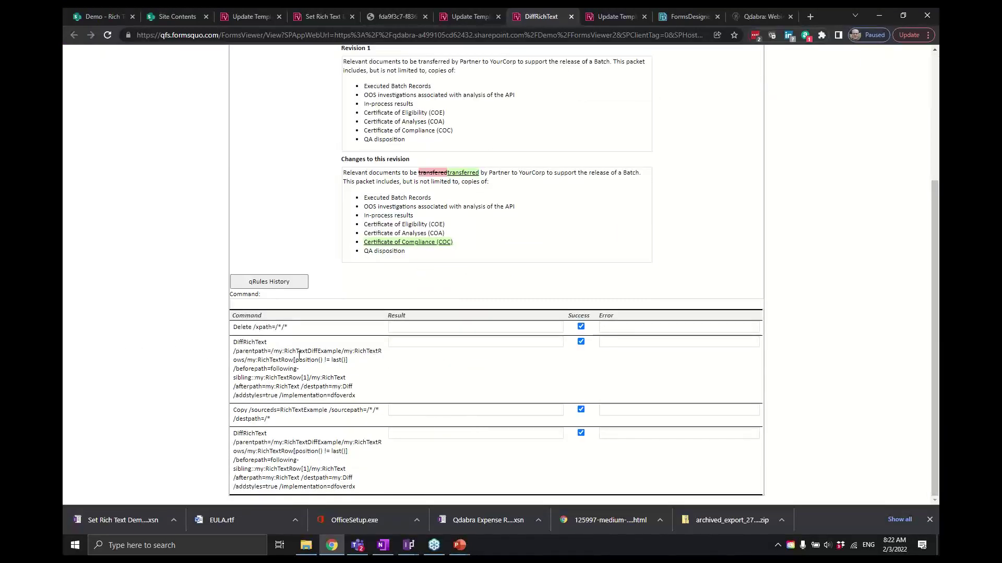
{"action": "left_click_drag", "start_coordinate": [367, 398], "coordinate": [227, 347]}
{"action": "left_click", "coordinate": [240, 343]}
{"action": "left_click_drag", "start_coordinate": [357, 396], "coordinate": [280, 361]}
{"action": "left_click", "coordinate": [279, 365]}
{"action": "left_click_drag", "start_coordinate": [268, 353], "coordinate": [354, 362]}
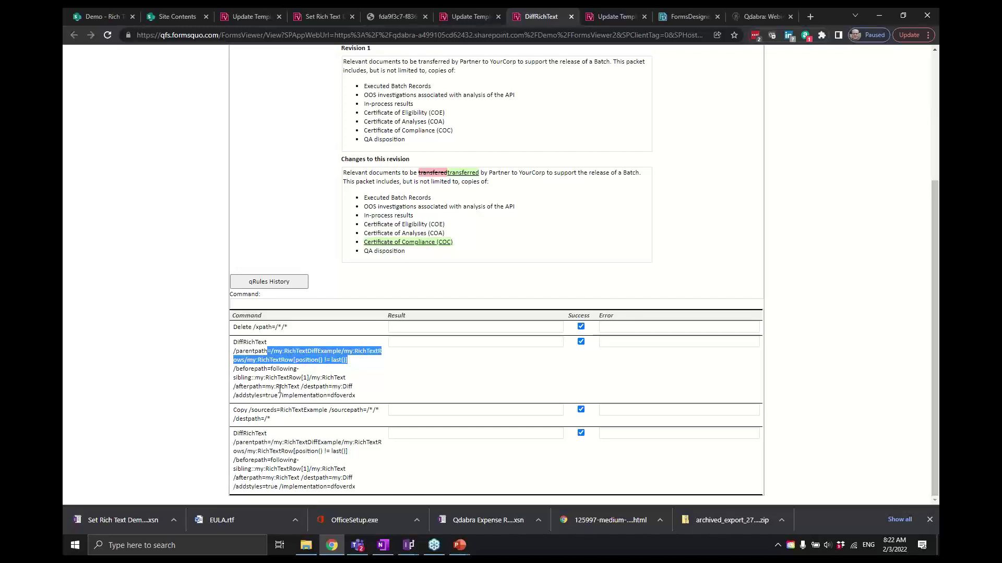
Step: Highlight the beforepath, afterpath and destpath parameters of the first DiffRichText command in the history
{"action": "left_click", "coordinate": [234, 369]}
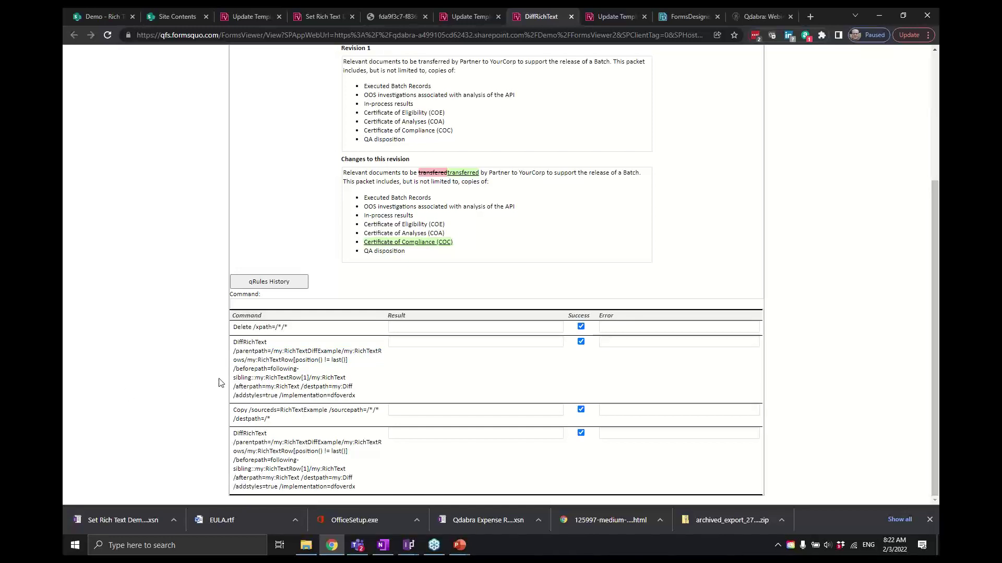
{"action": "left_click_drag", "start_coordinate": [350, 361], "coordinate": [353, 382]}
{"action": "left_click", "coordinate": [235, 368]}
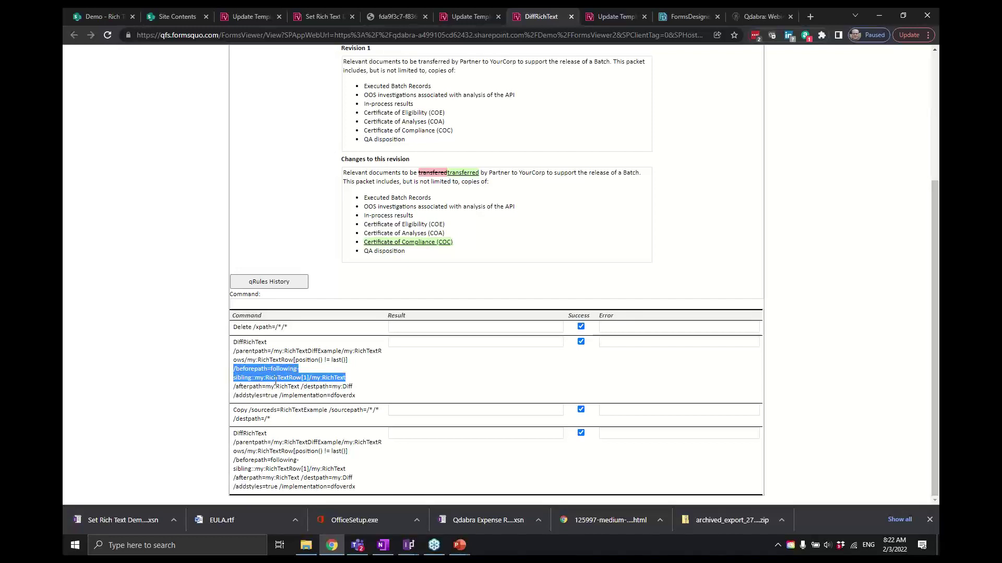
{"action": "left_click_drag", "start_coordinate": [354, 389], "coordinate": [239, 369]}
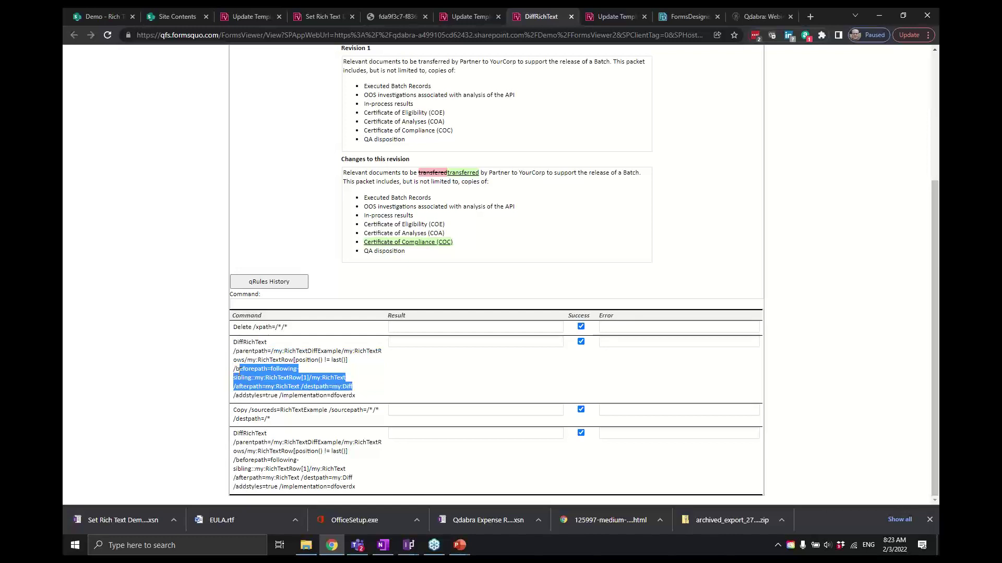
Step: Step through the versions from Original to Revision 1, Revision 2 and Revision 3, viewing the changes in each
{"action": "scroll", "coordinate": [482, 281], "scroll_direction": "up", "scroll_amount": 2}
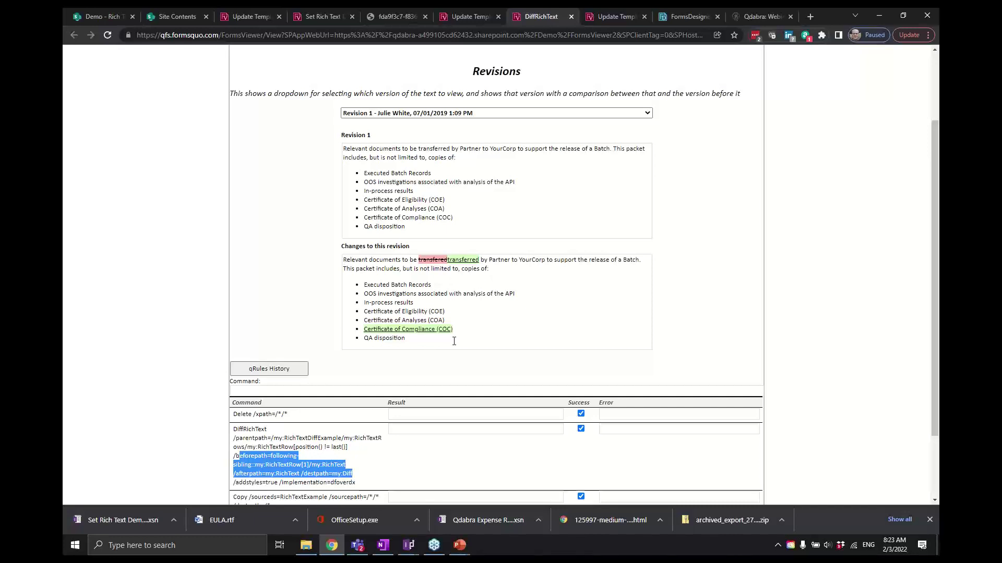
{"action": "left_click", "coordinate": [502, 114]}
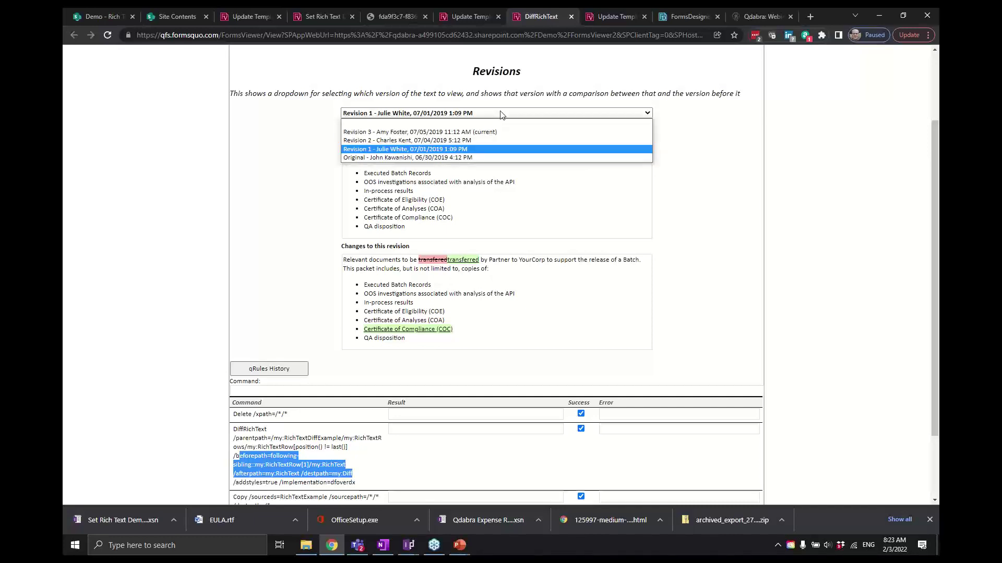
{"action": "left_click", "coordinate": [466, 158]}
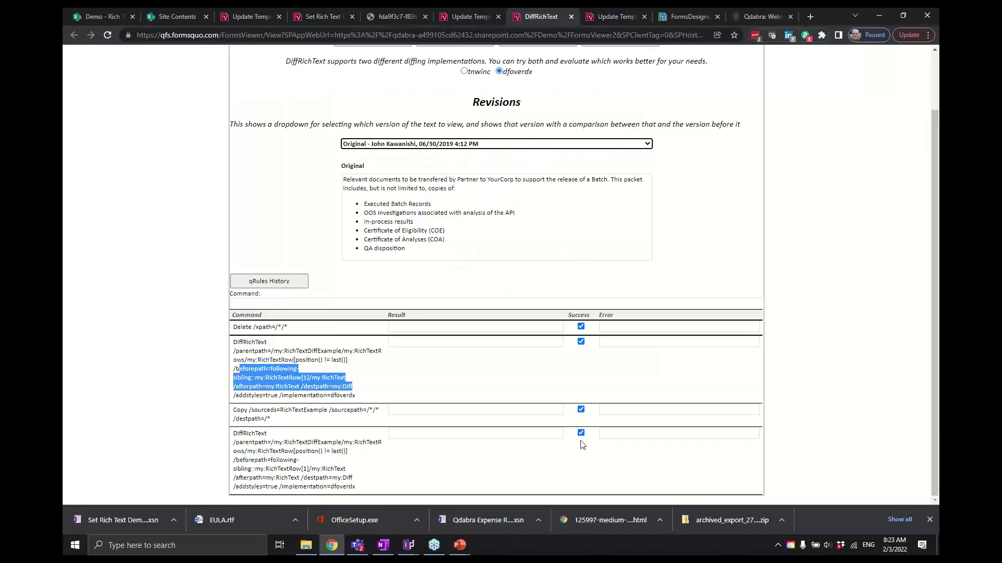
{"action": "scroll", "coordinate": [650, 362], "scroll_direction": "up", "scroll_amount": 2}
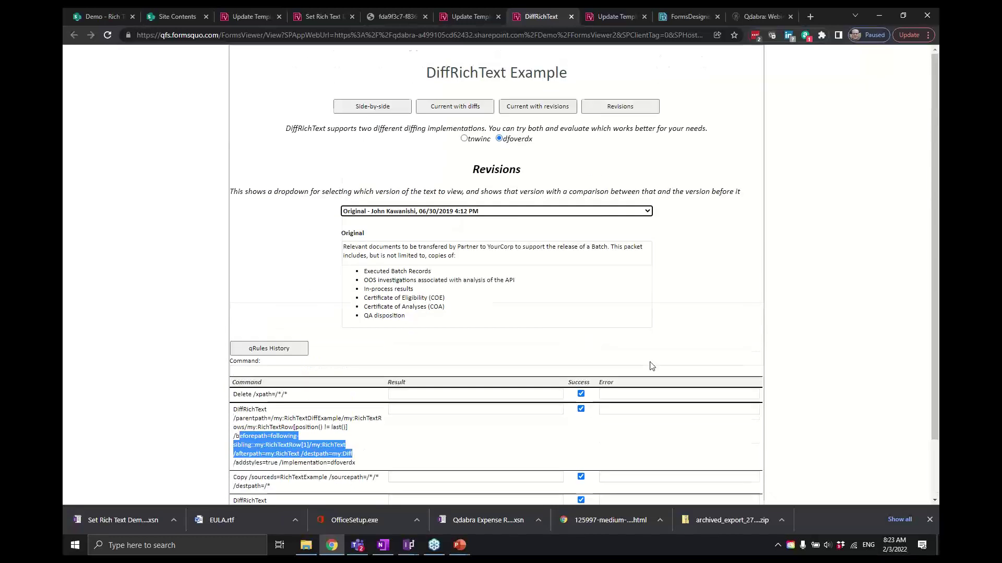
{"action": "left_click", "coordinate": [528, 211]}
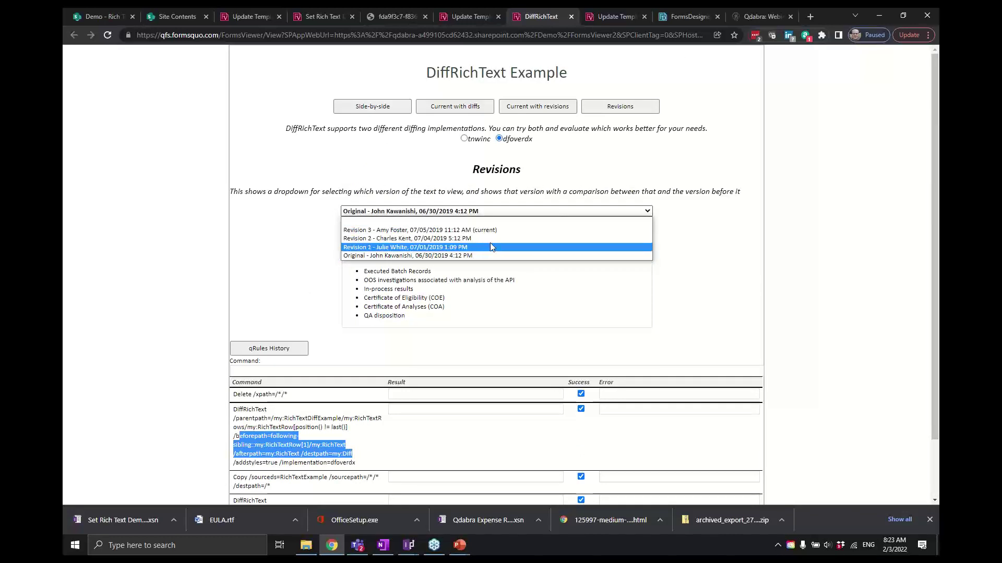
{"action": "left_click", "coordinate": [491, 248]}
{"action": "left_click", "coordinate": [507, 211]}
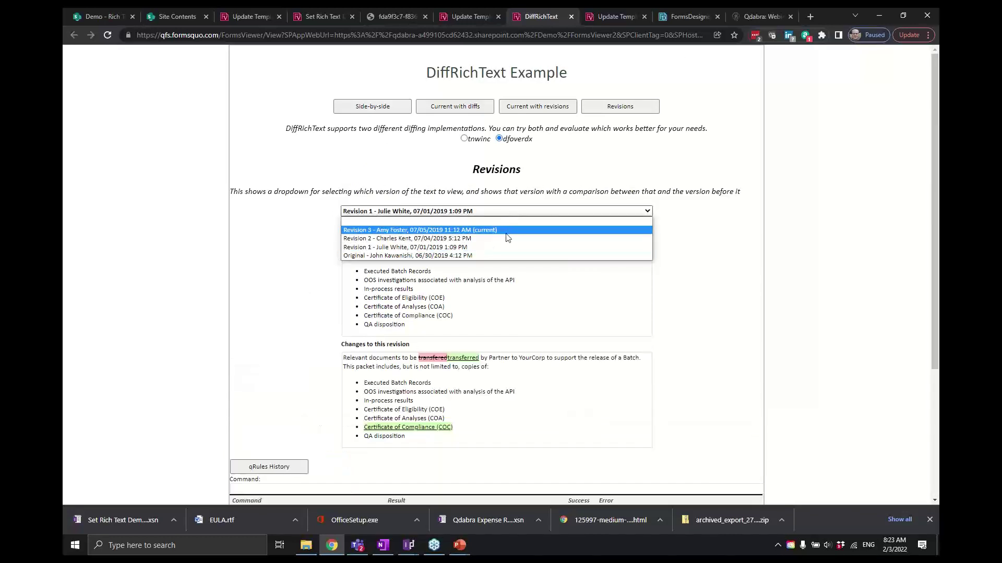
{"action": "left_click", "coordinate": [505, 238]}
{"action": "left_click", "coordinate": [523, 213]}
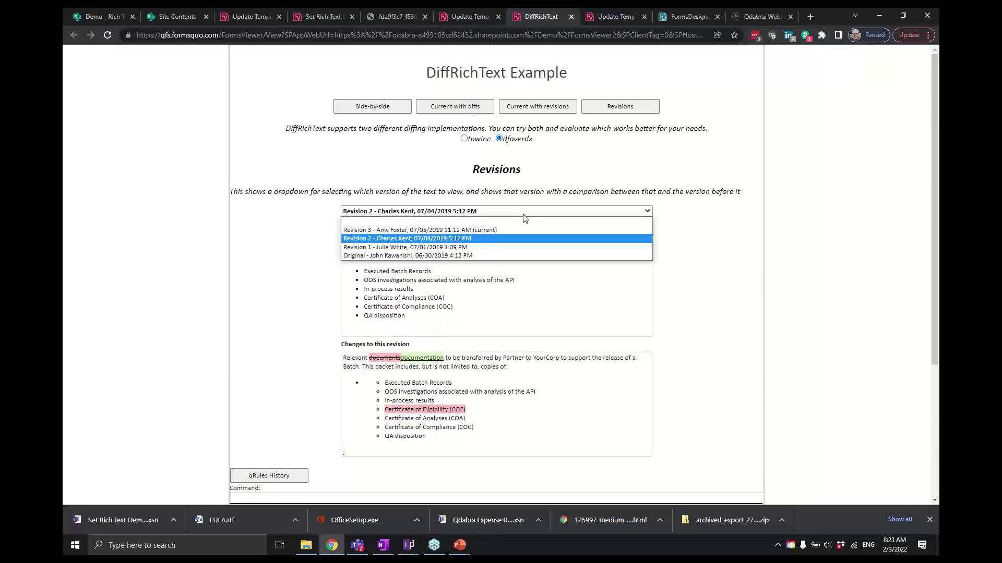
{"action": "left_click", "coordinate": [529, 230]}
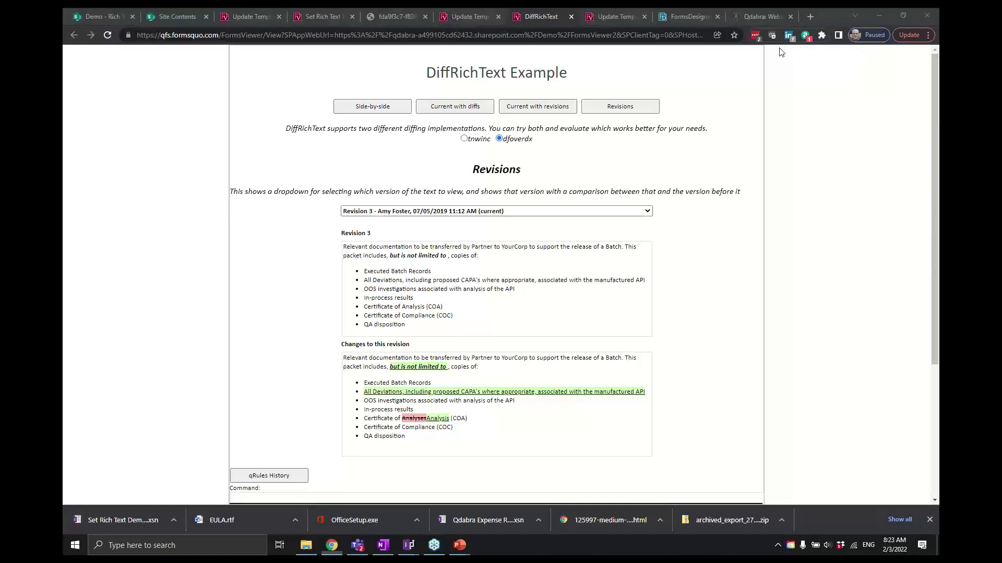
Step: Switch to the PowerPoint slide show and advance past the Questions slide to the Qdabra Forms slide
{"action": "key", "text": "alt+Tab"}
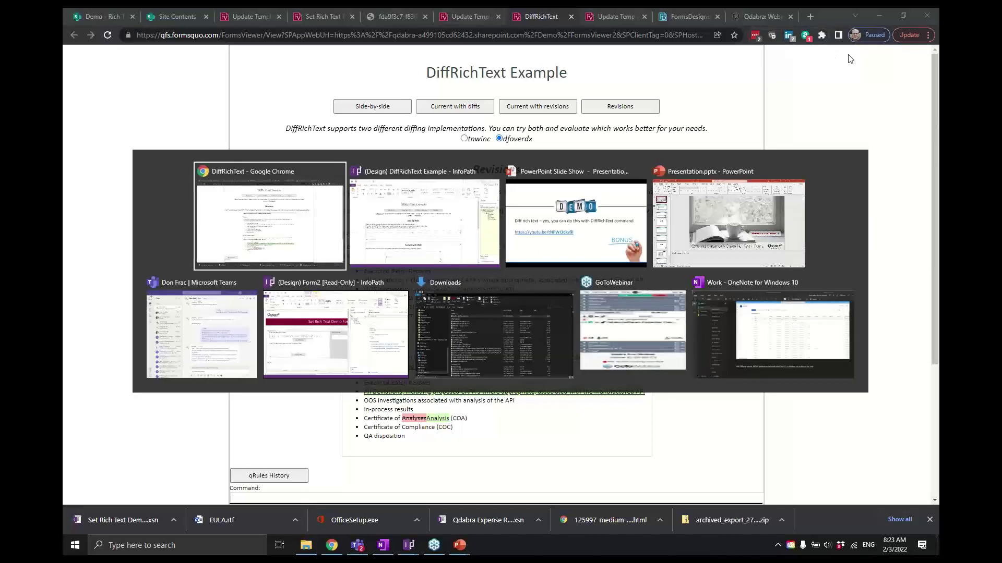
{"action": "key", "text": "Tab"}
{"action": "key", "text": "Tab"}
{"action": "key", "text": "Right"}
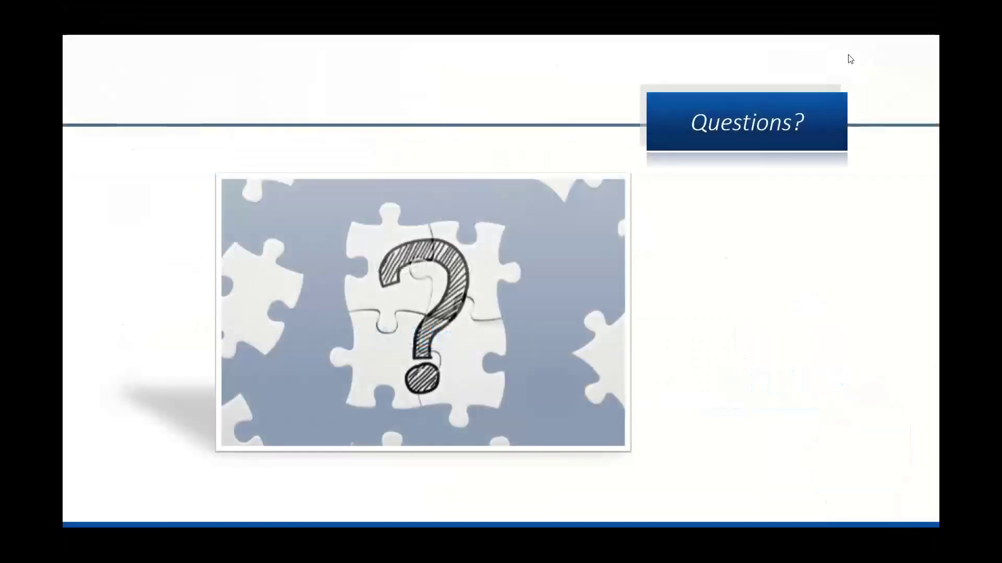
{"action": "key", "text": "Right"}
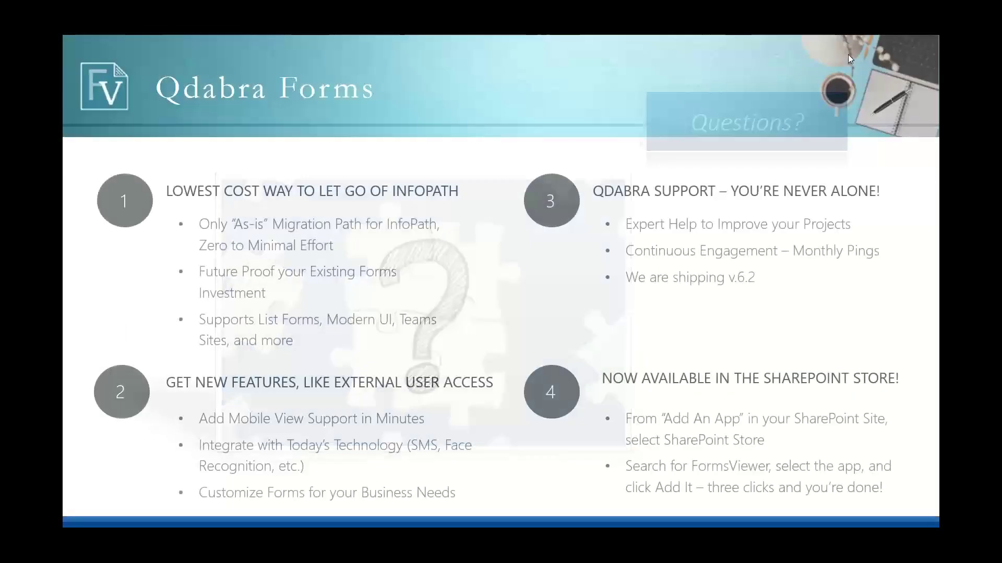